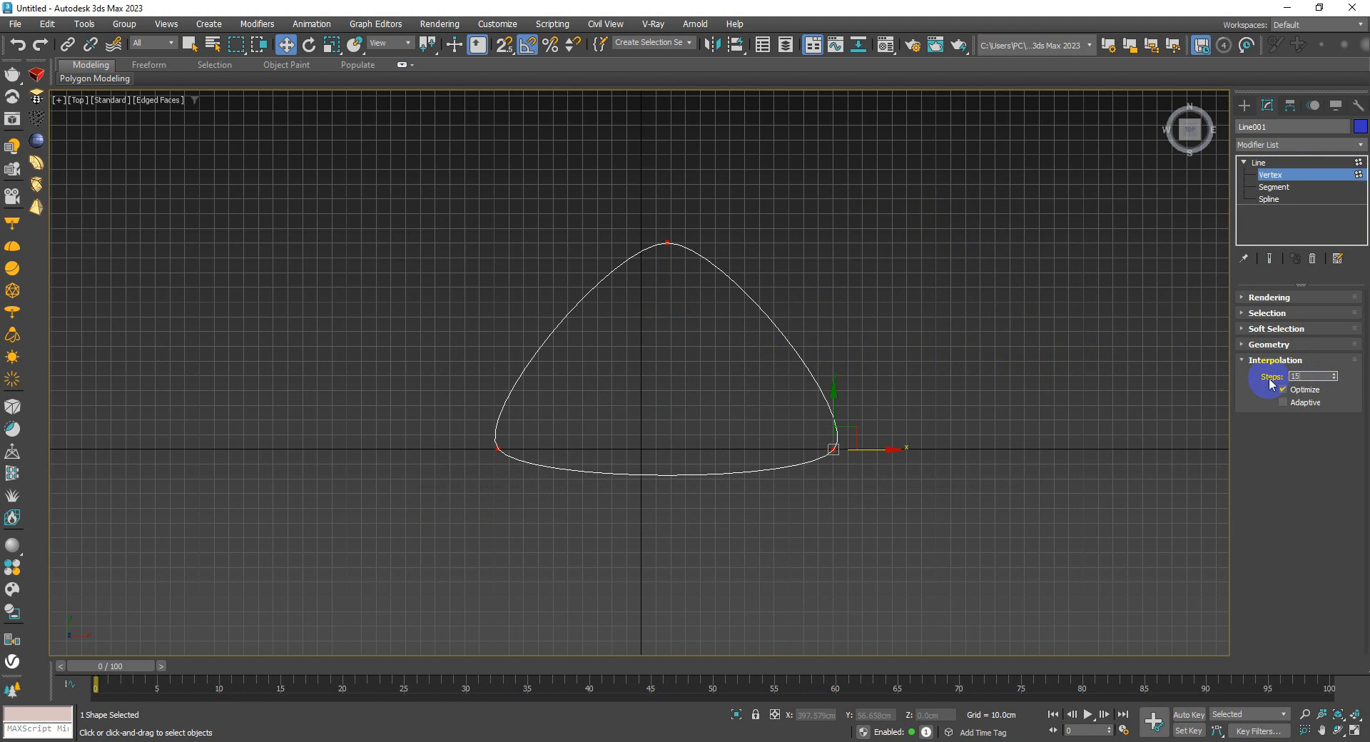
# Step: Leave vertex editing on the rounded triangle spline and apply an Edit Poly modifier to it in the Perspective view
pyautogui.click(1267, 362)
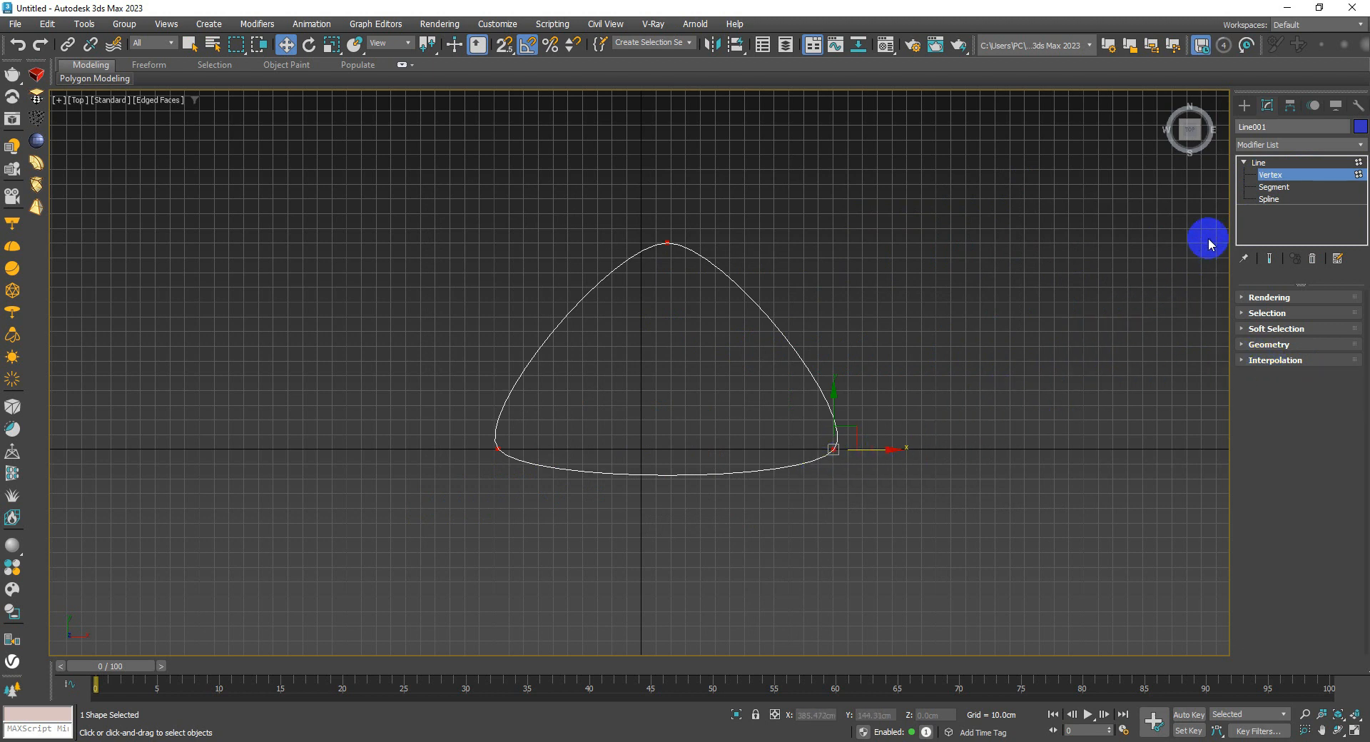
pyautogui.click(1270, 178)
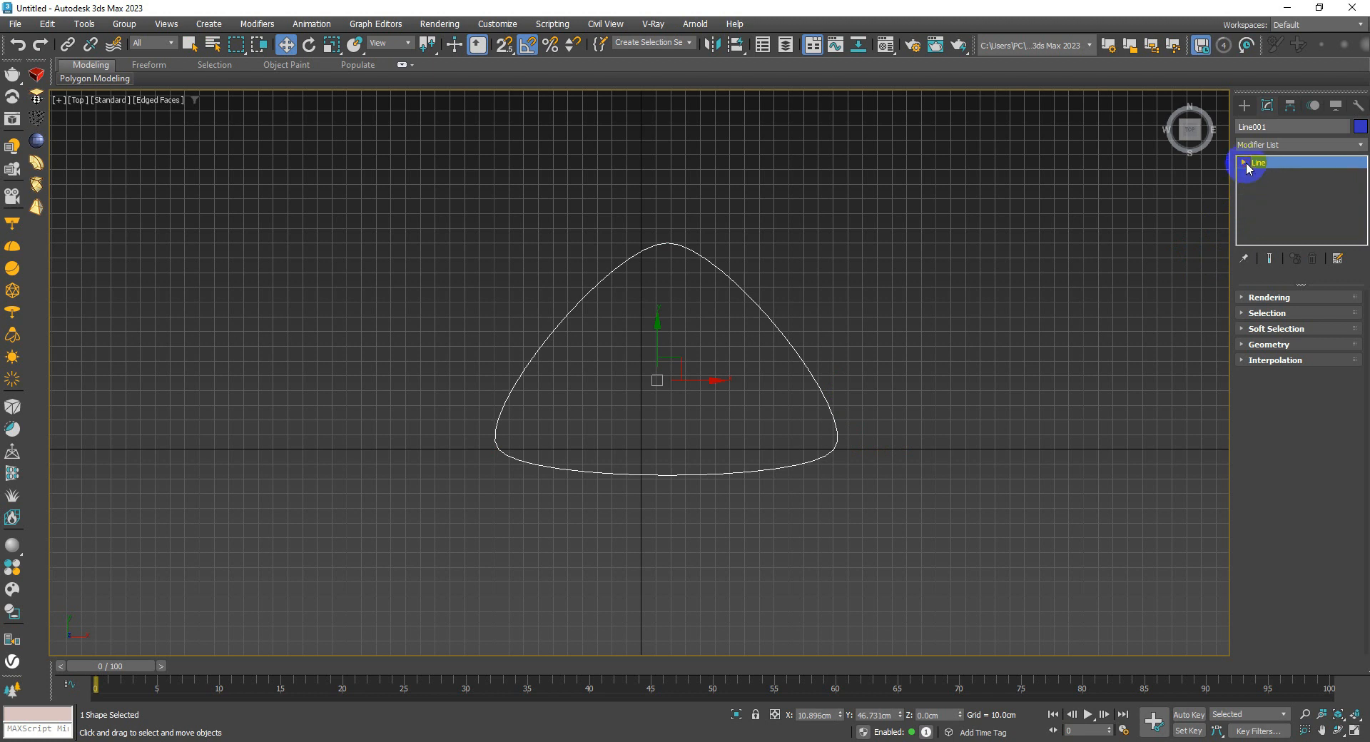
pyautogui.press('p')
pyautogui.moveTo(694, 425); pyautogui.dragTo(678, 505, button='middle')
pyautogui.scroll(-4, 688, 409)
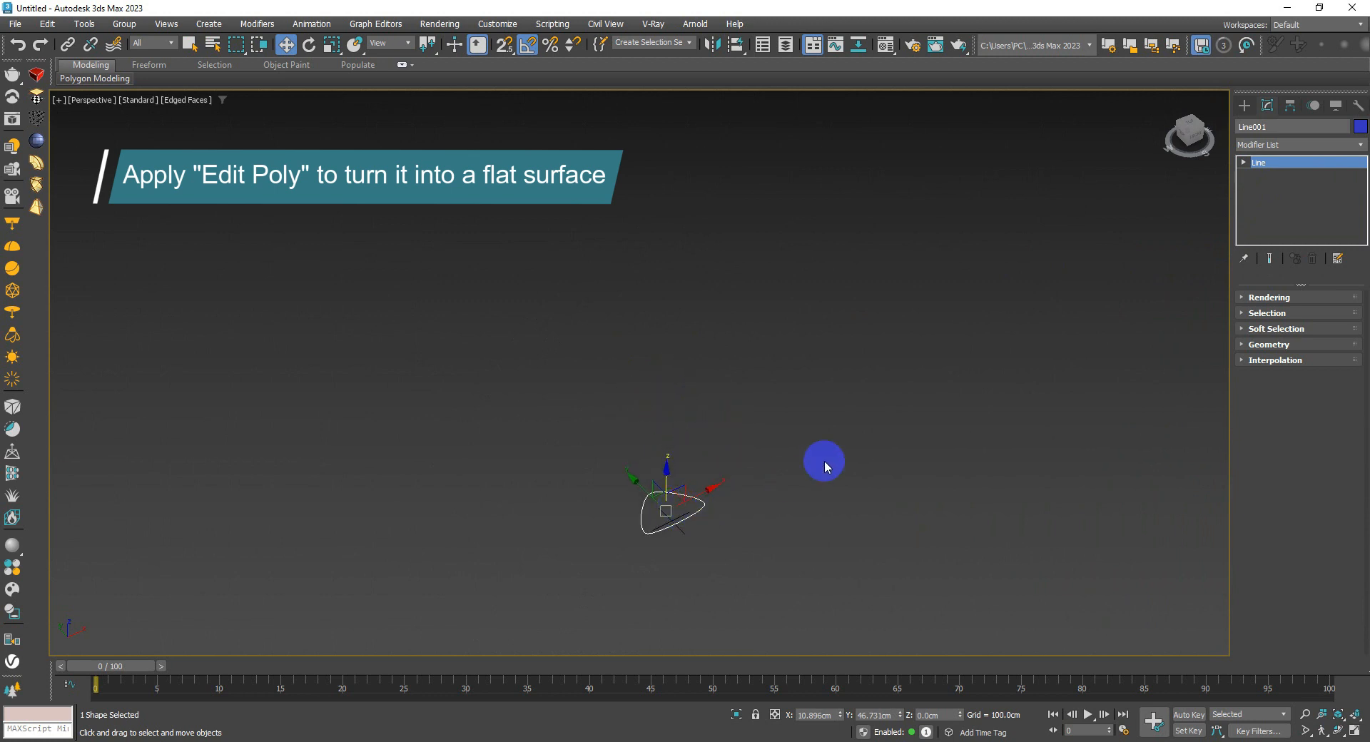
pyautogui.click(1277, 144)
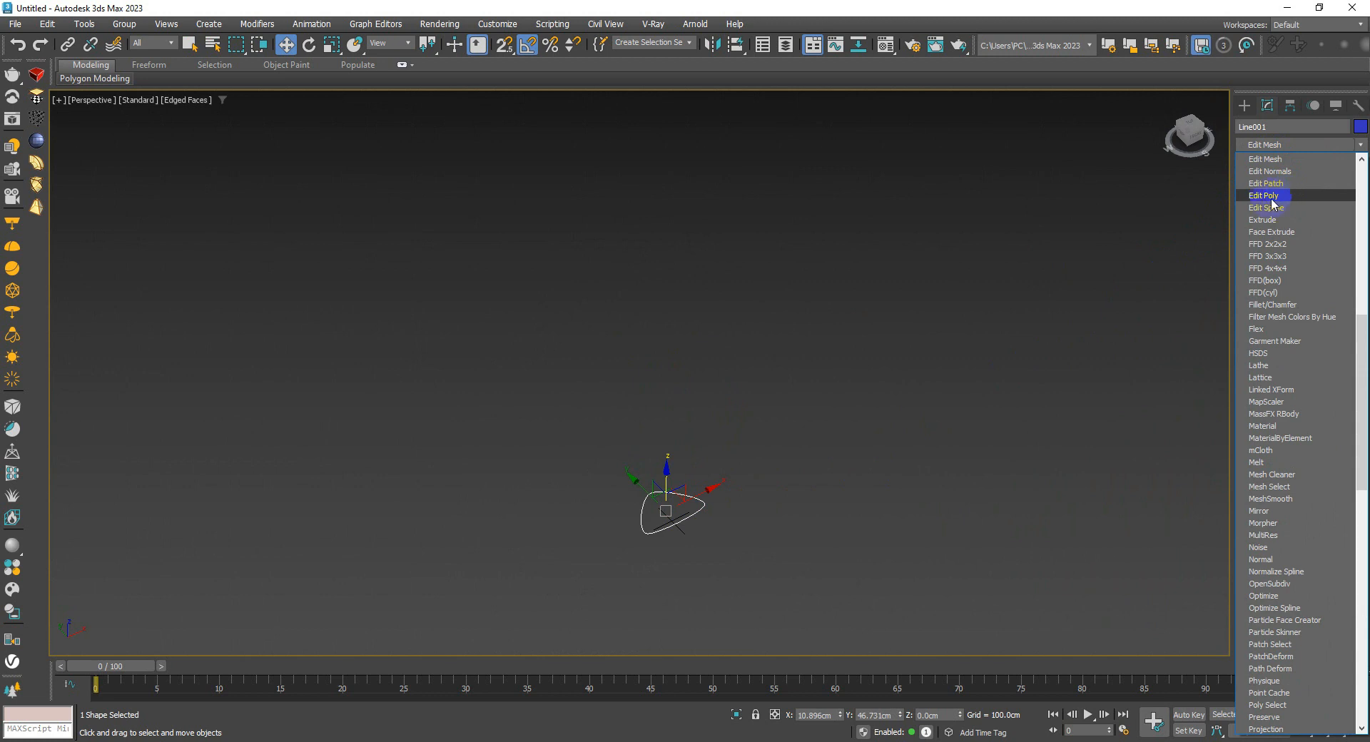
pyautogui.click(1264, 195)
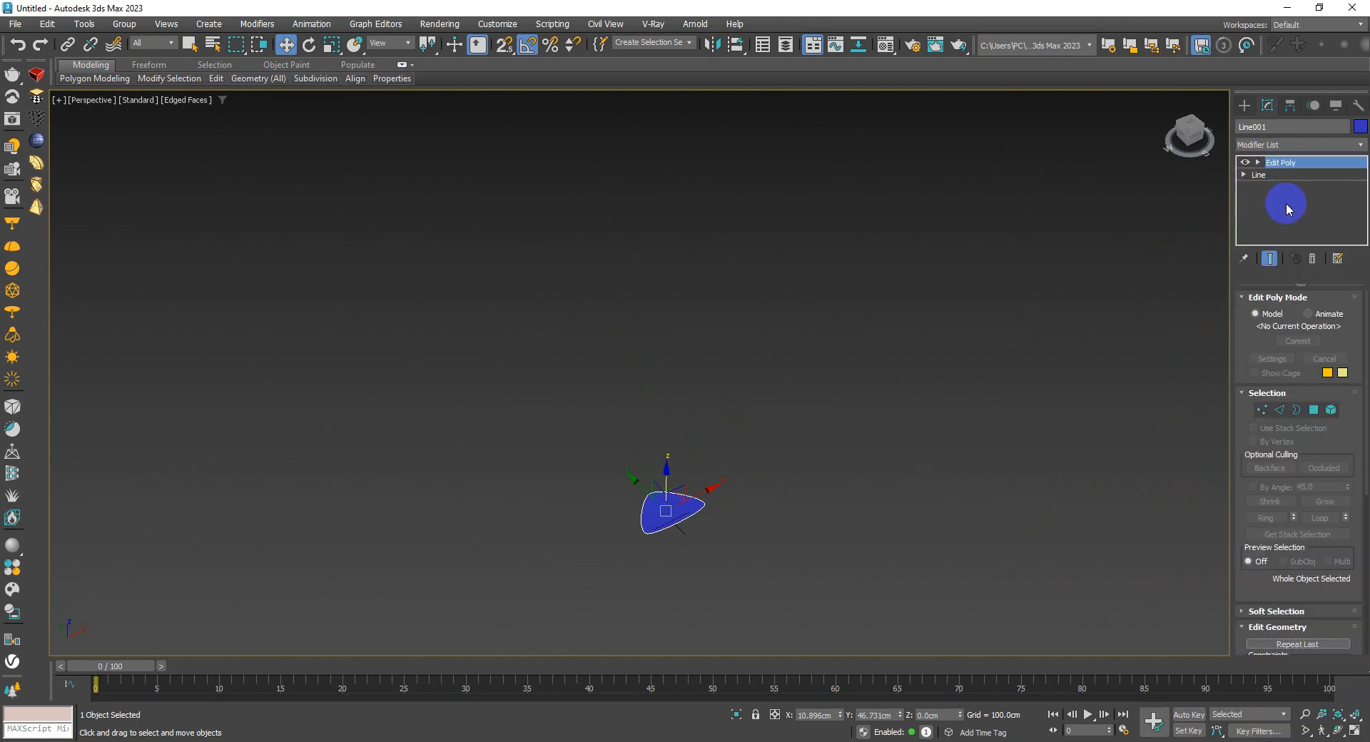
# Step: Clone the flat surface straight up along Z at about 31.91 cm spacing, making 60 copies
pyautogui.moveTo(682, 518); pyautogui.dragTo(679, 534, button='middle')
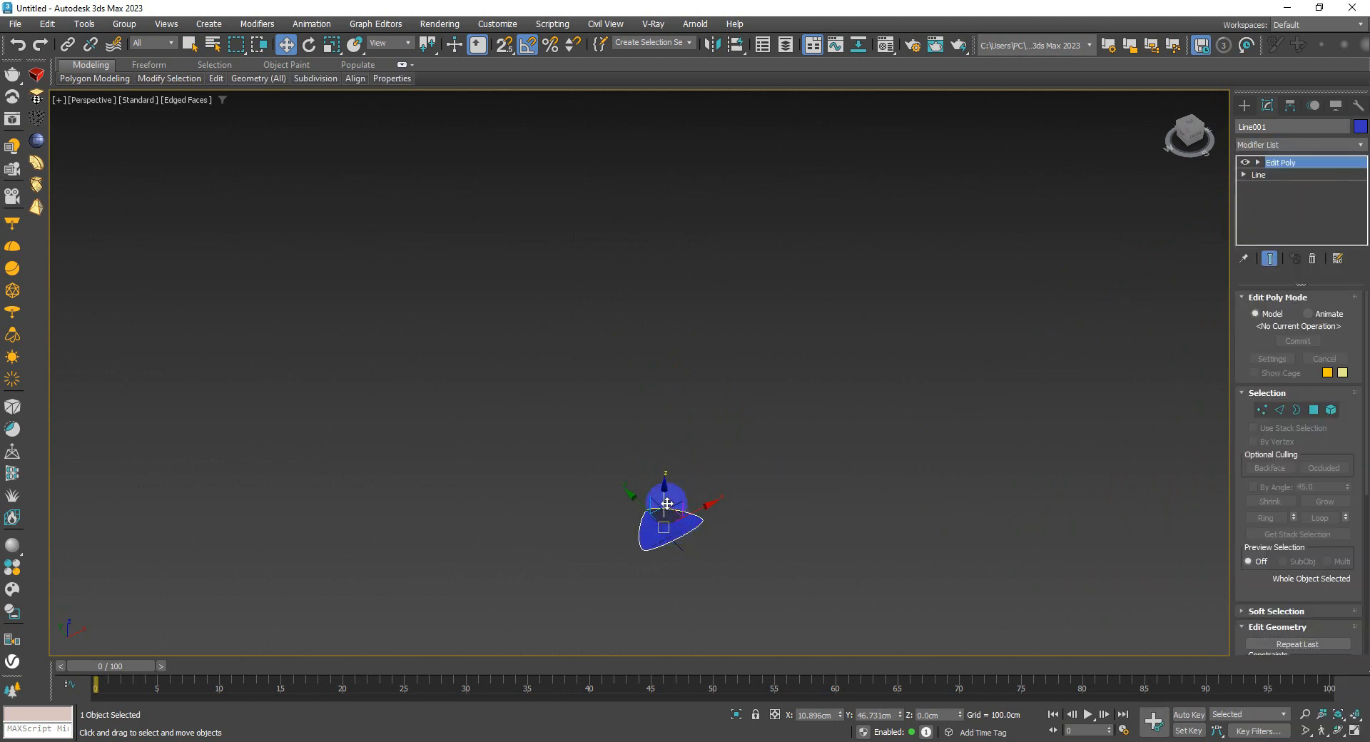
pyautogui.keyDown('shift'); pyautogui.moveTo(663, 496); pyautogui.dragTo(663, 489); pyautogui.keyUp('shift')
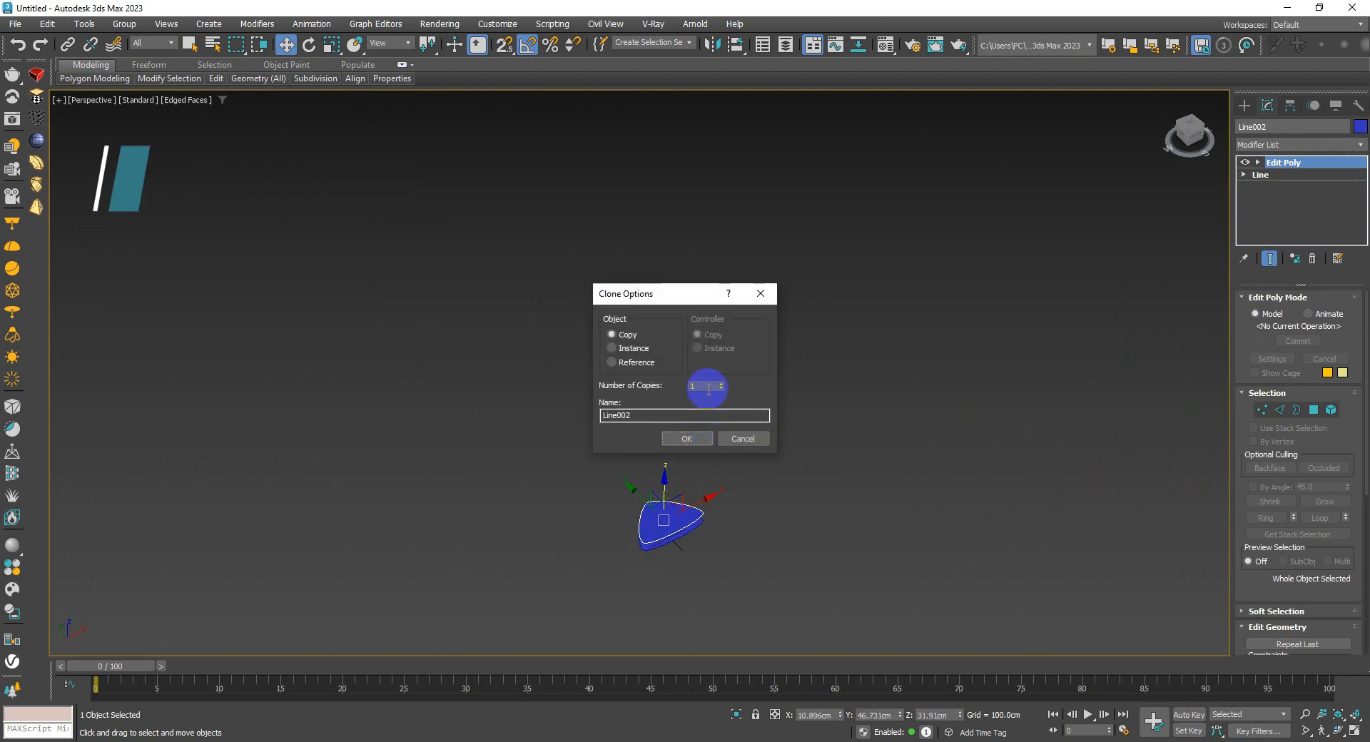
pyautogui.moveTo(707, 386); pyautogui.dragTo(678, 386)
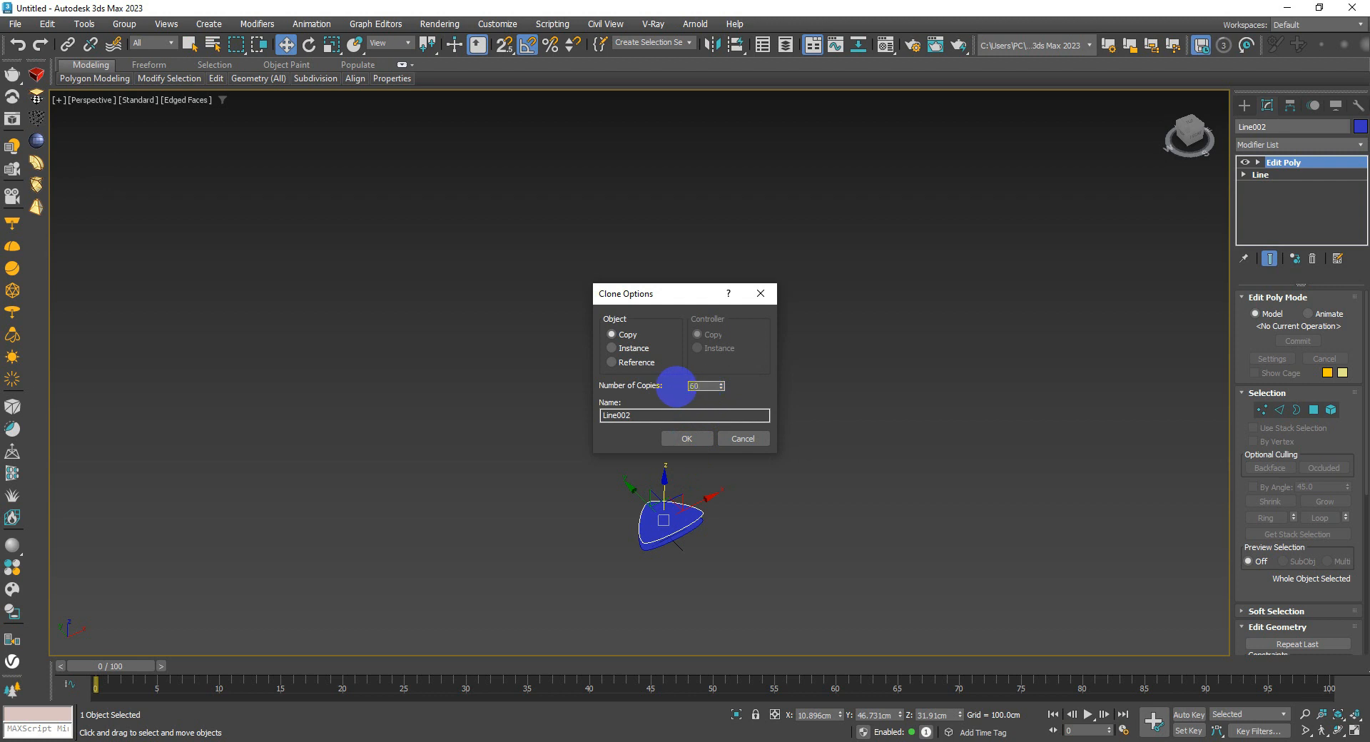
pyautogui.click(679, 438)
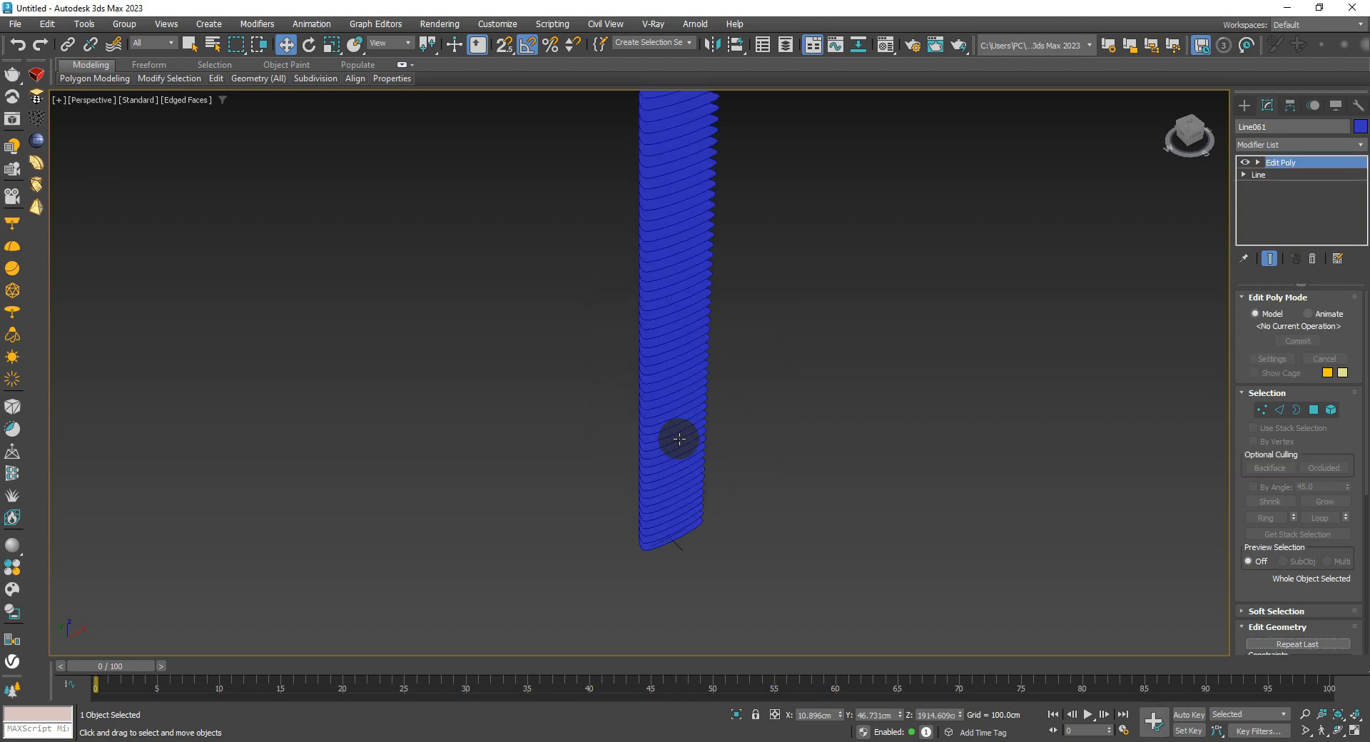
# Step: Attach all the other stacked surfaces, Line001 through Line060, to the topmost one and select the combined object
pyautogui.scroll(-3, 698, 355)
pyautogui.moveTo(698, 355); pyautogui.dragTo(753, 419, button='middle')
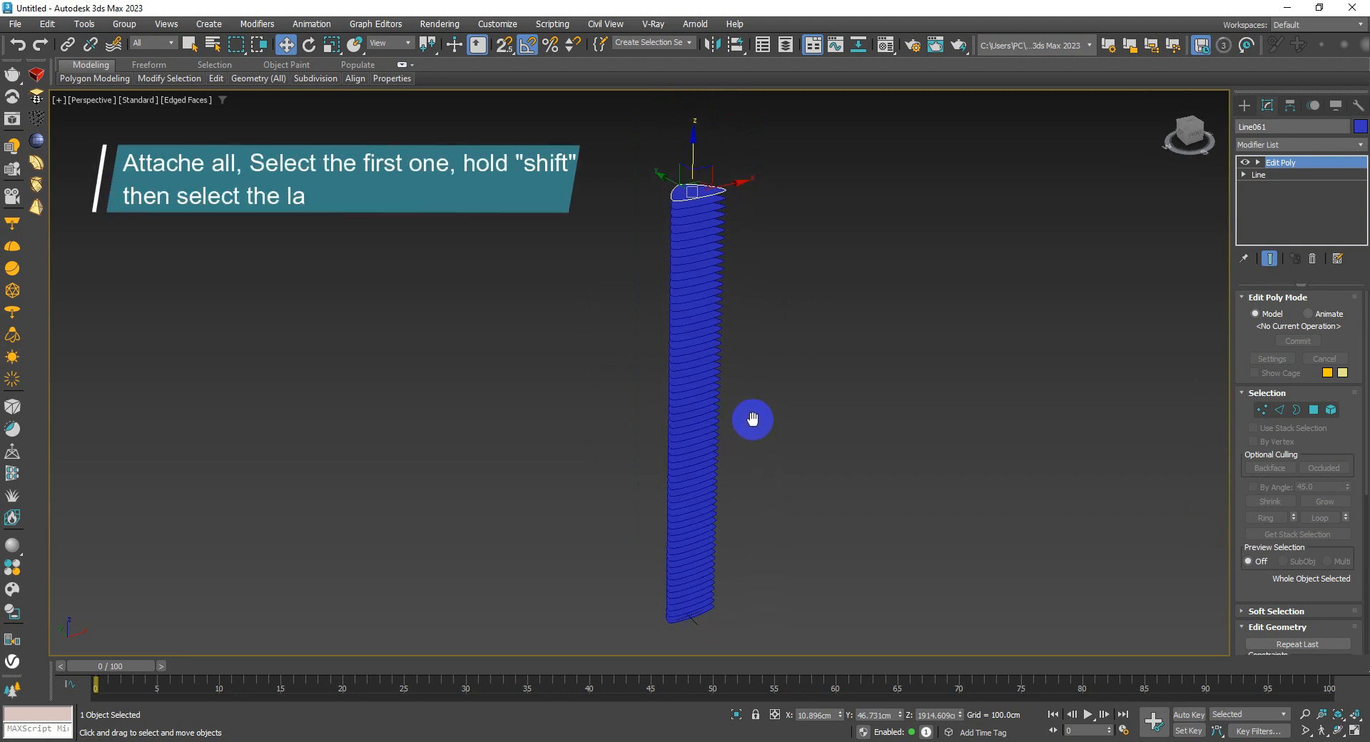
pyautogui.rightClick(976, 475)
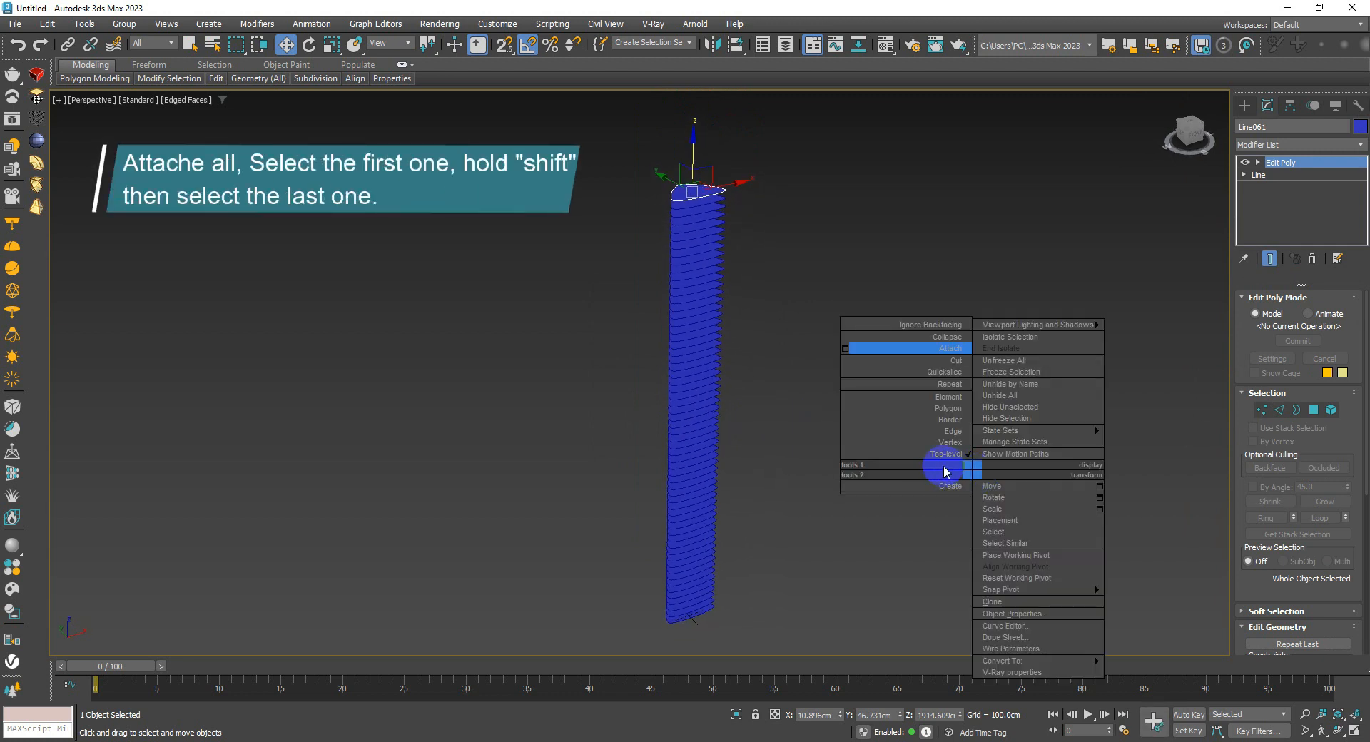
pyautogui.click(845, 348)
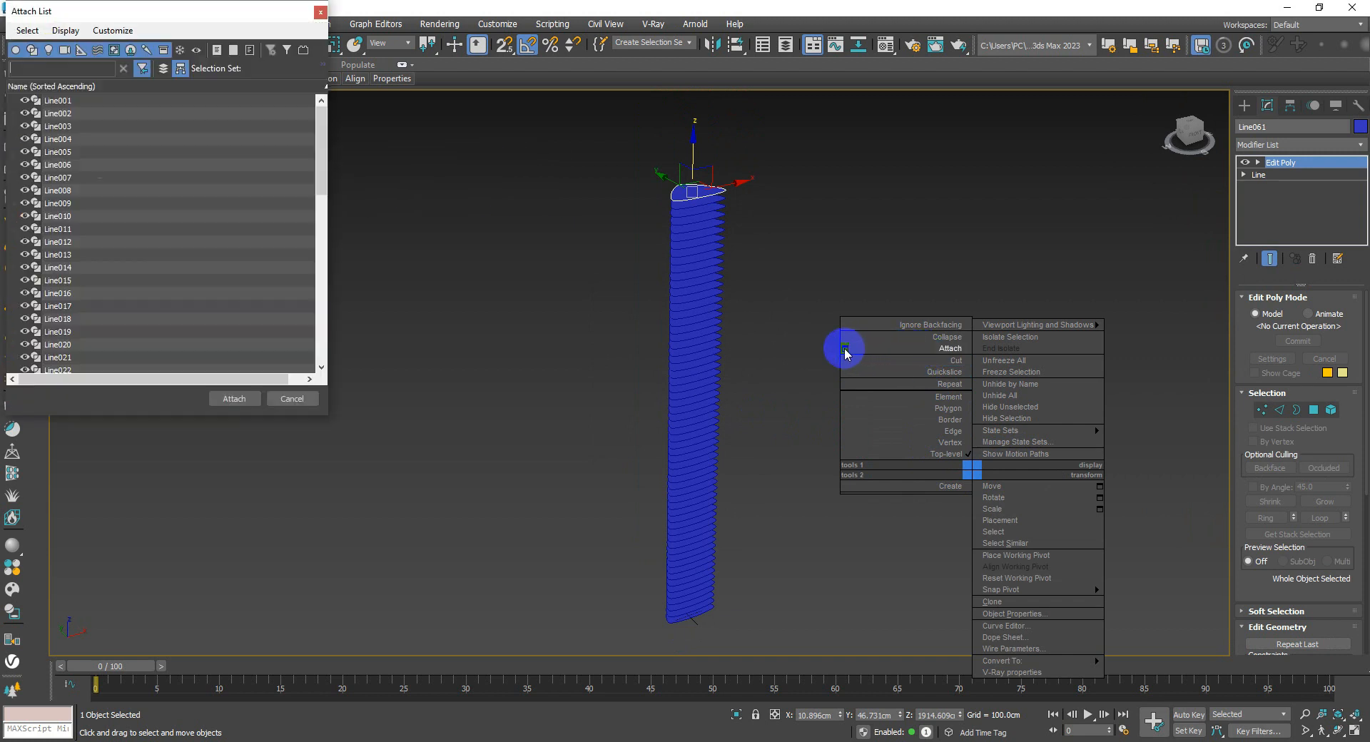
pyautogui.click(107, 102)
pyautogui.moveTo(321, 126); pyautogui.dragTo(342, 297)
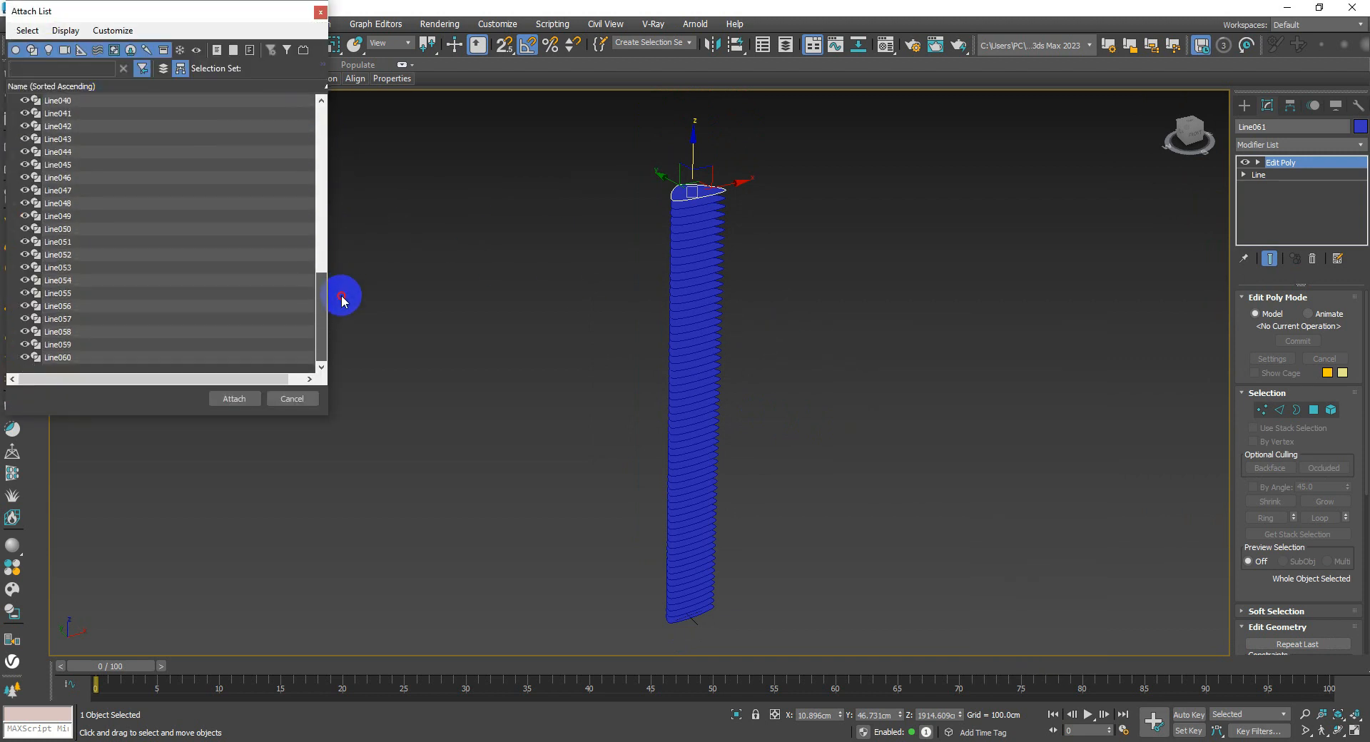
pyautogui.keyDown('shift'); pyautogui.click(276, 355); pyautogui.keyUp('shift')
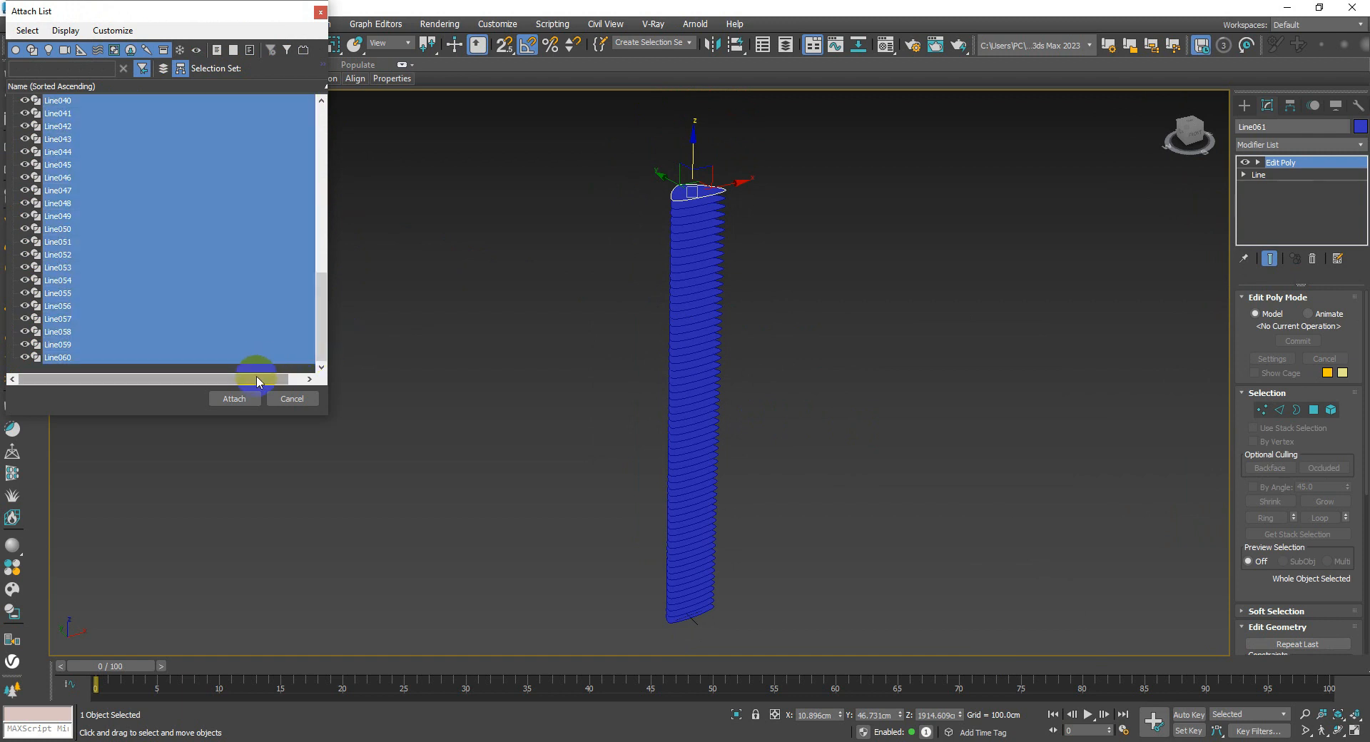
pyautogui.click(234, 398)
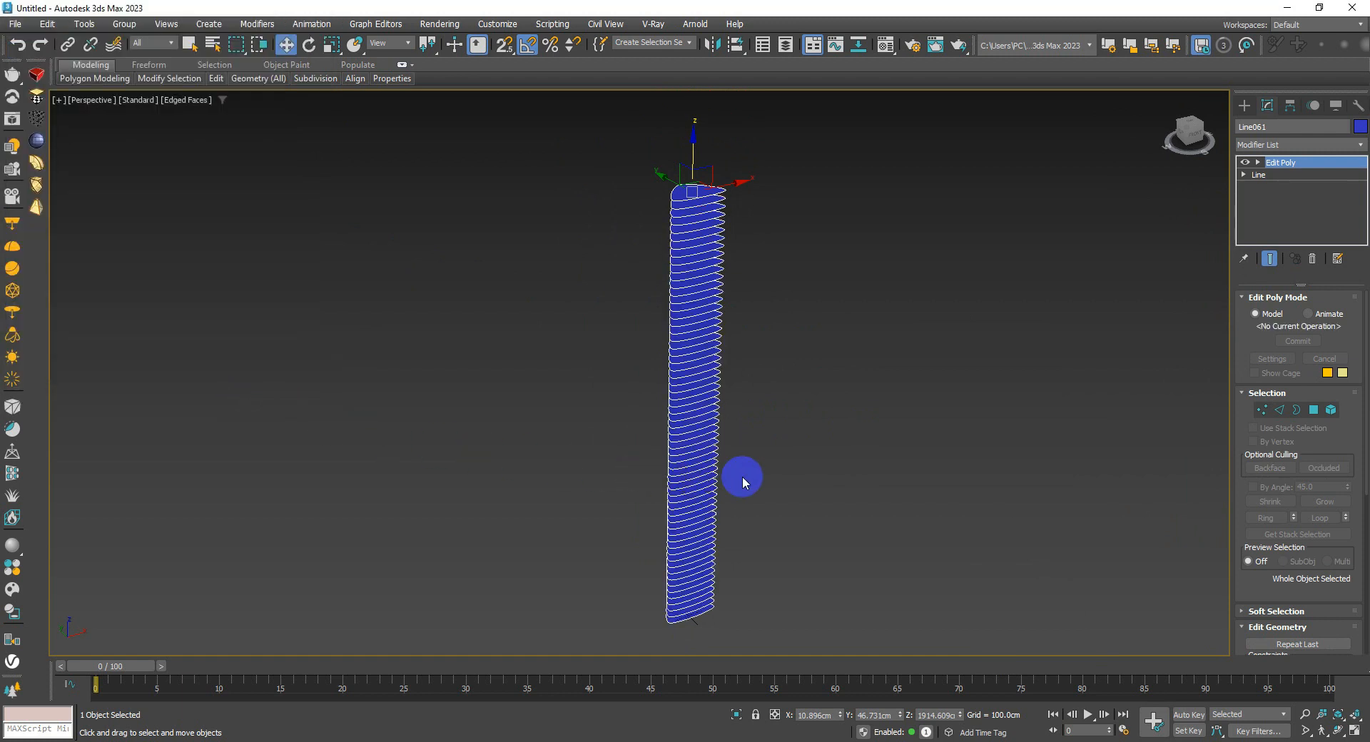
pyautogui.click(773, 477)
pyautogui.click(707, 440)
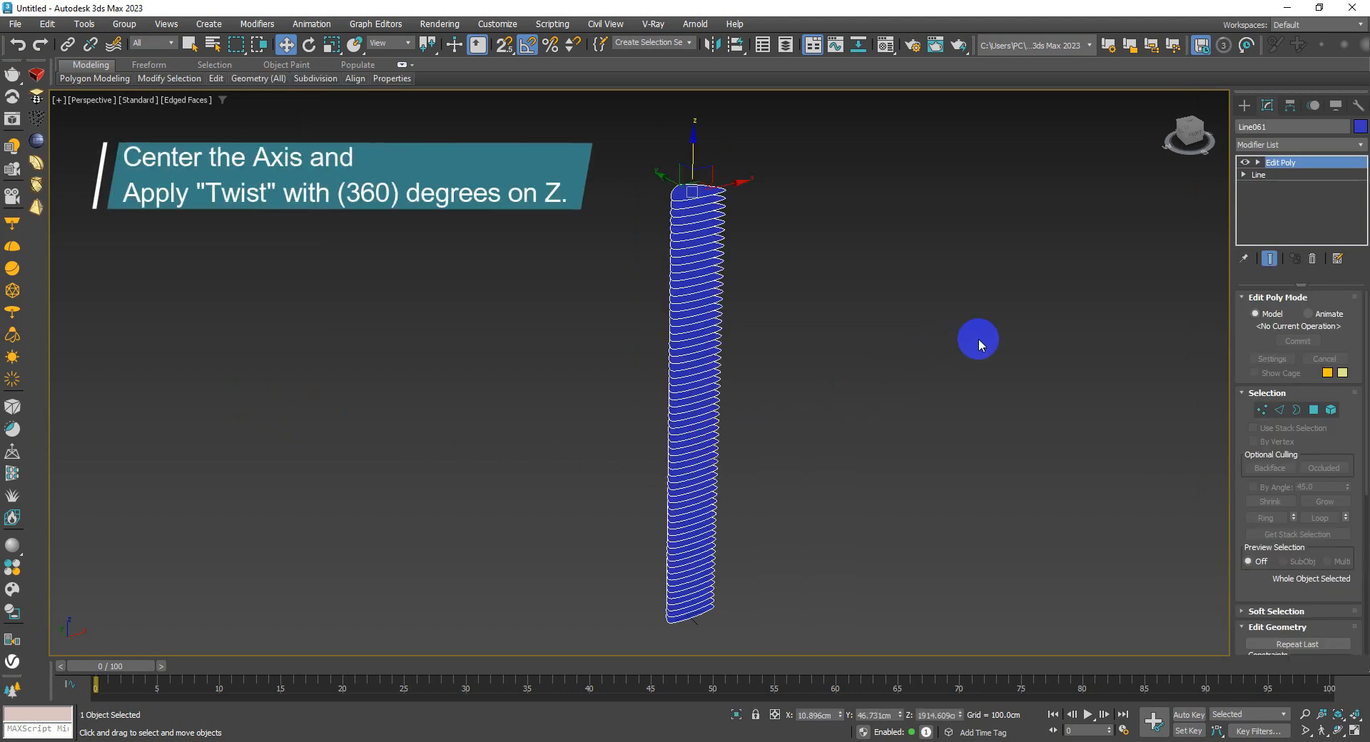
# Step: Center the pivot of the combined tower on the object
pyautogui.click(1291, 111)
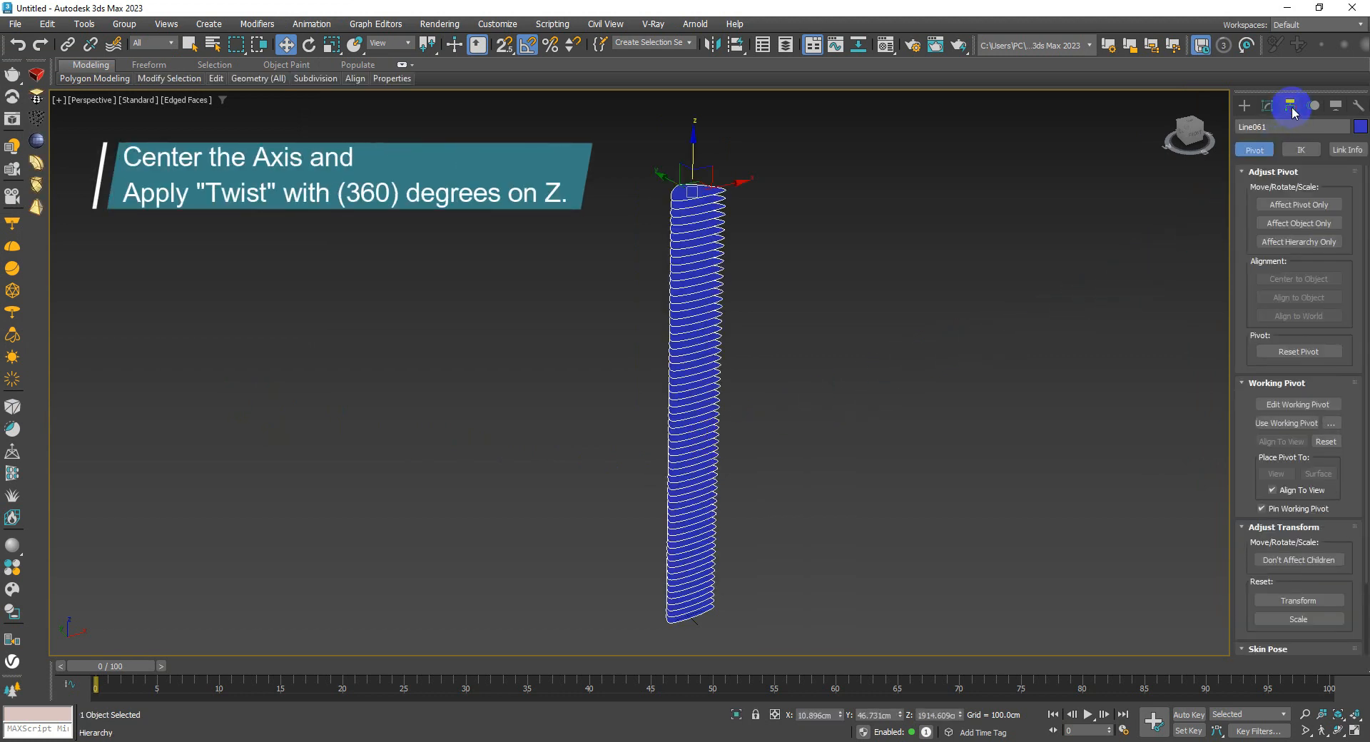
pyautogui.click(1296, 206)
pyautogui.click(1298, 280)
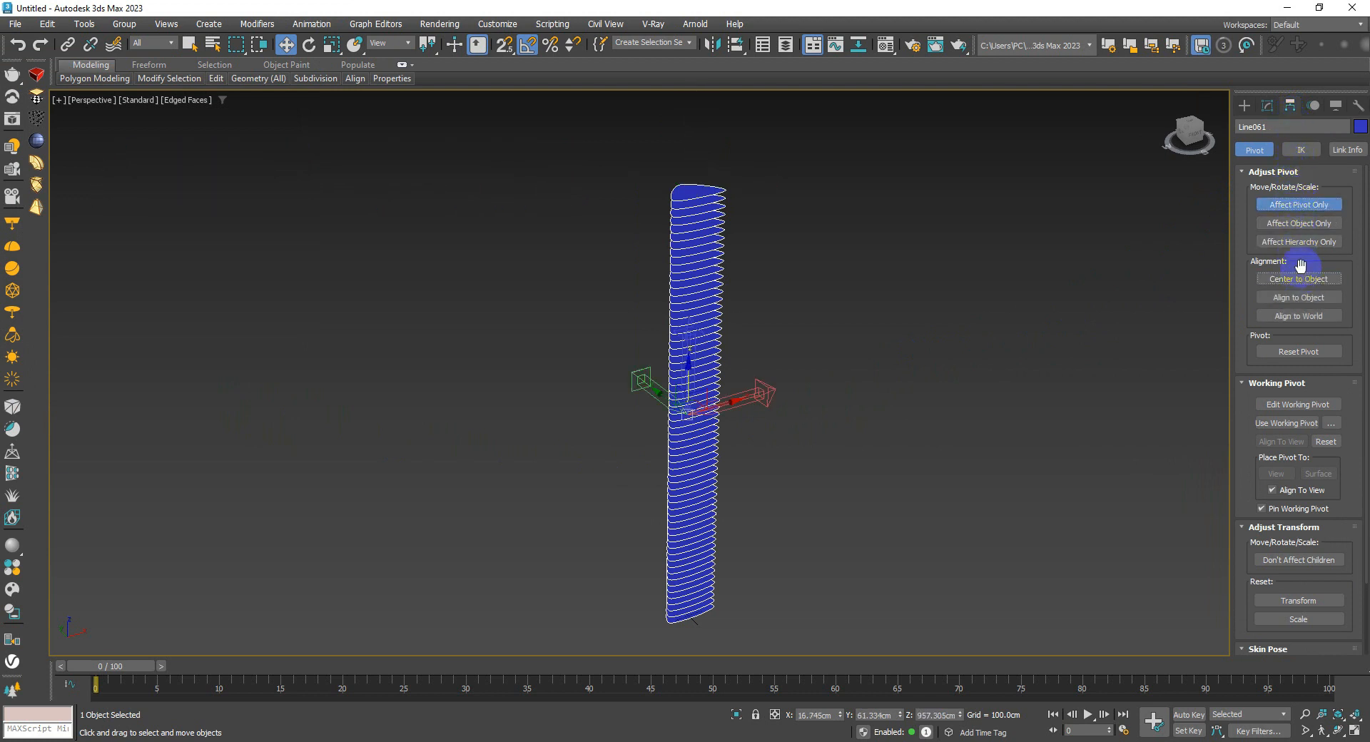
pyautogui.click(1298, 205)
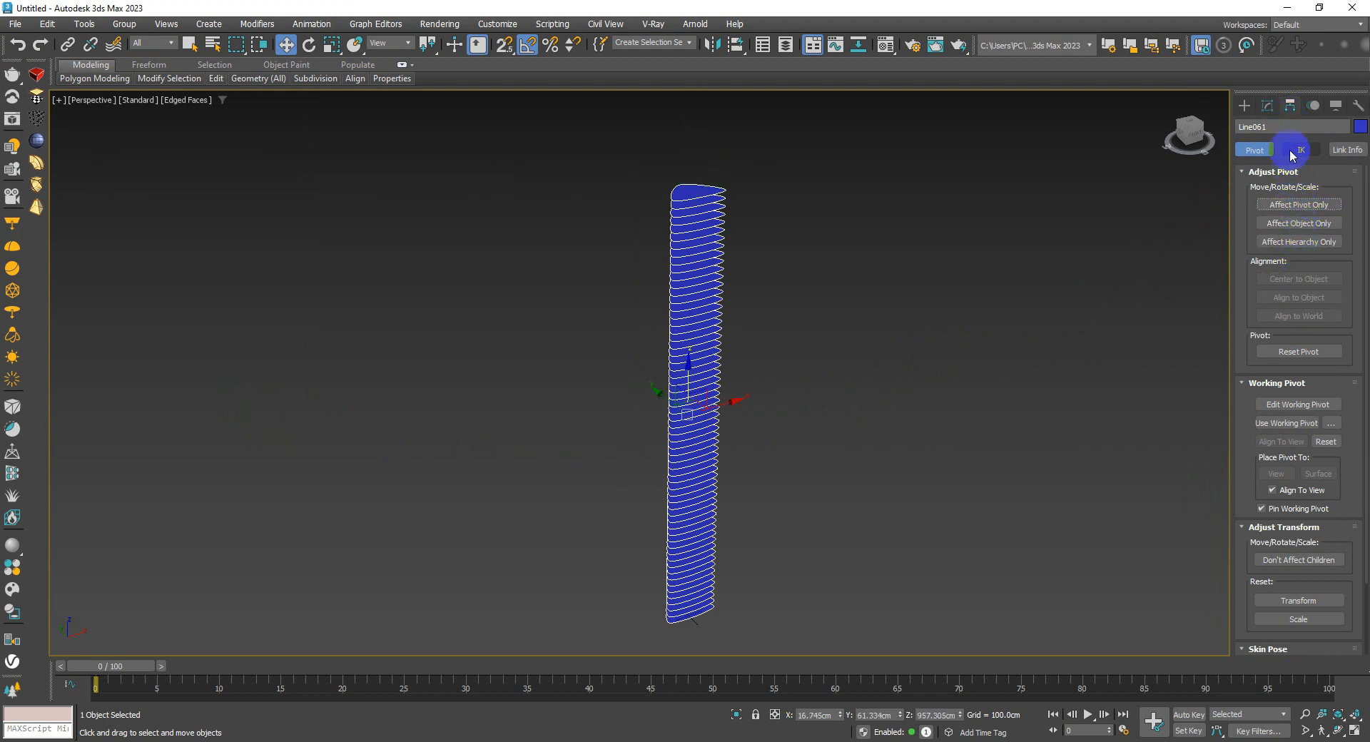
# Step: Apply a Twist modifier to the tower with an angle of 360 degrees about the Z axis
pyautogui.click(1266, 106)
pyautogui.click(1286, 145)
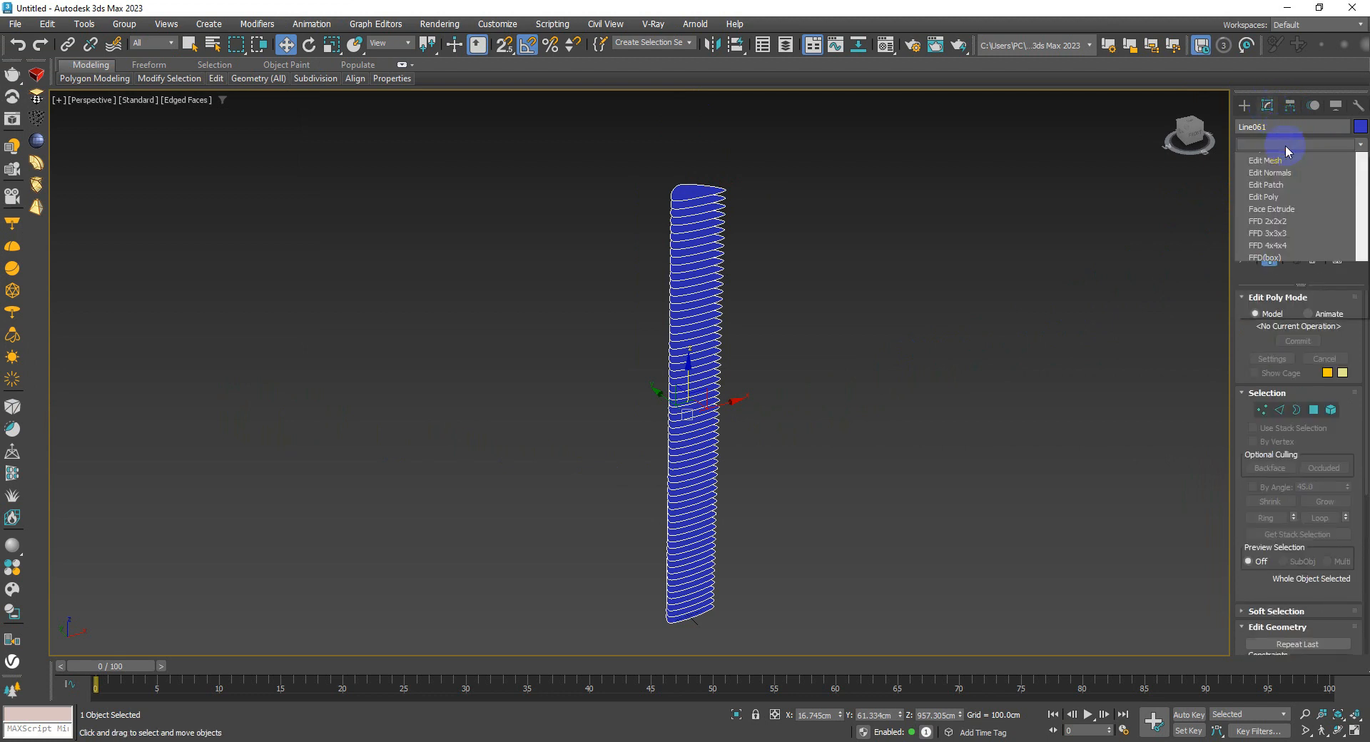
pyautogui.press('t')
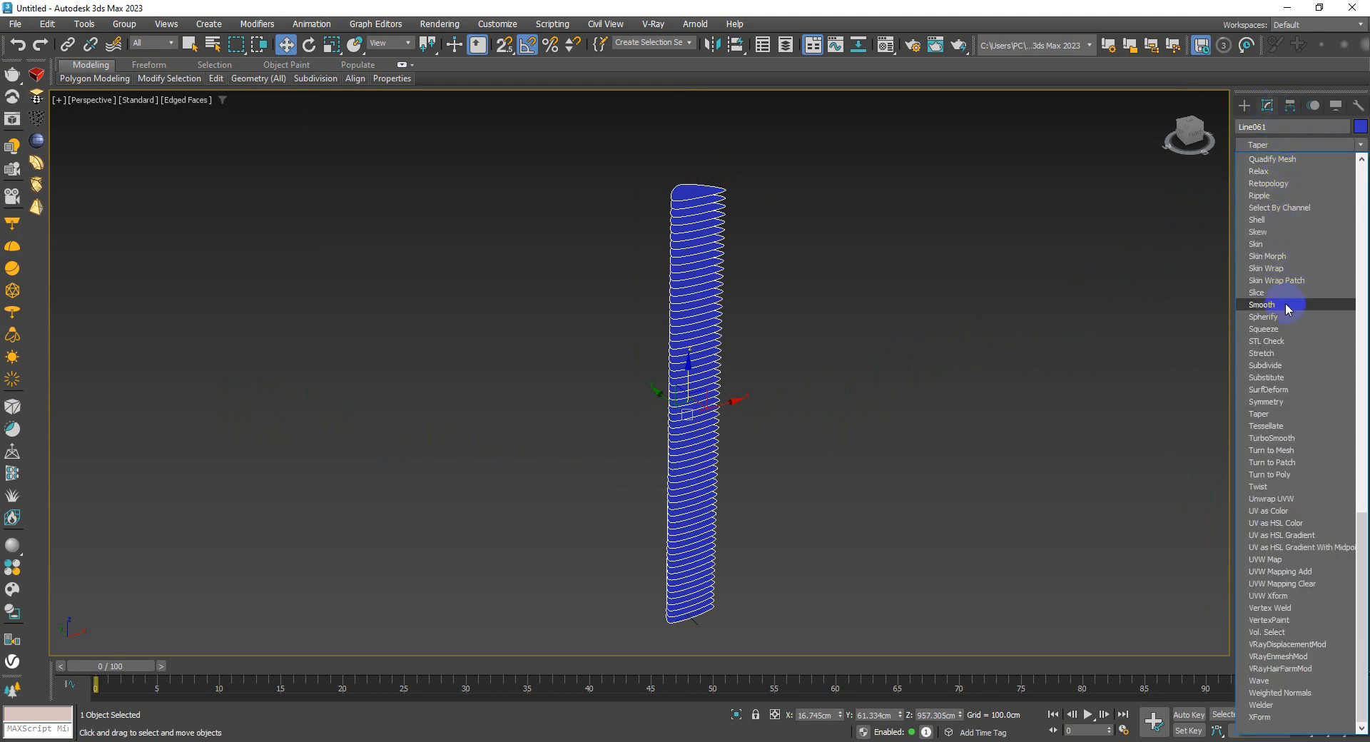
pyautogui.click(1276, 485)
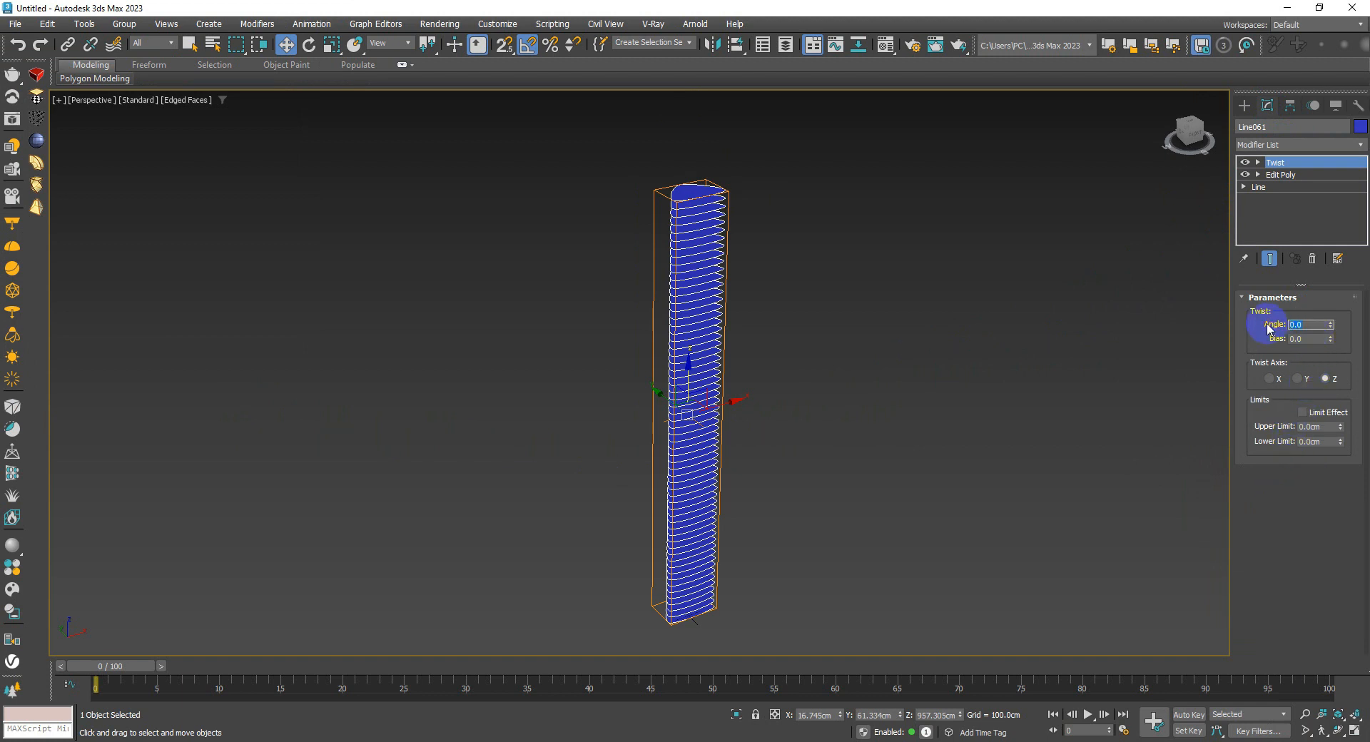
pyautogui.press('Return')
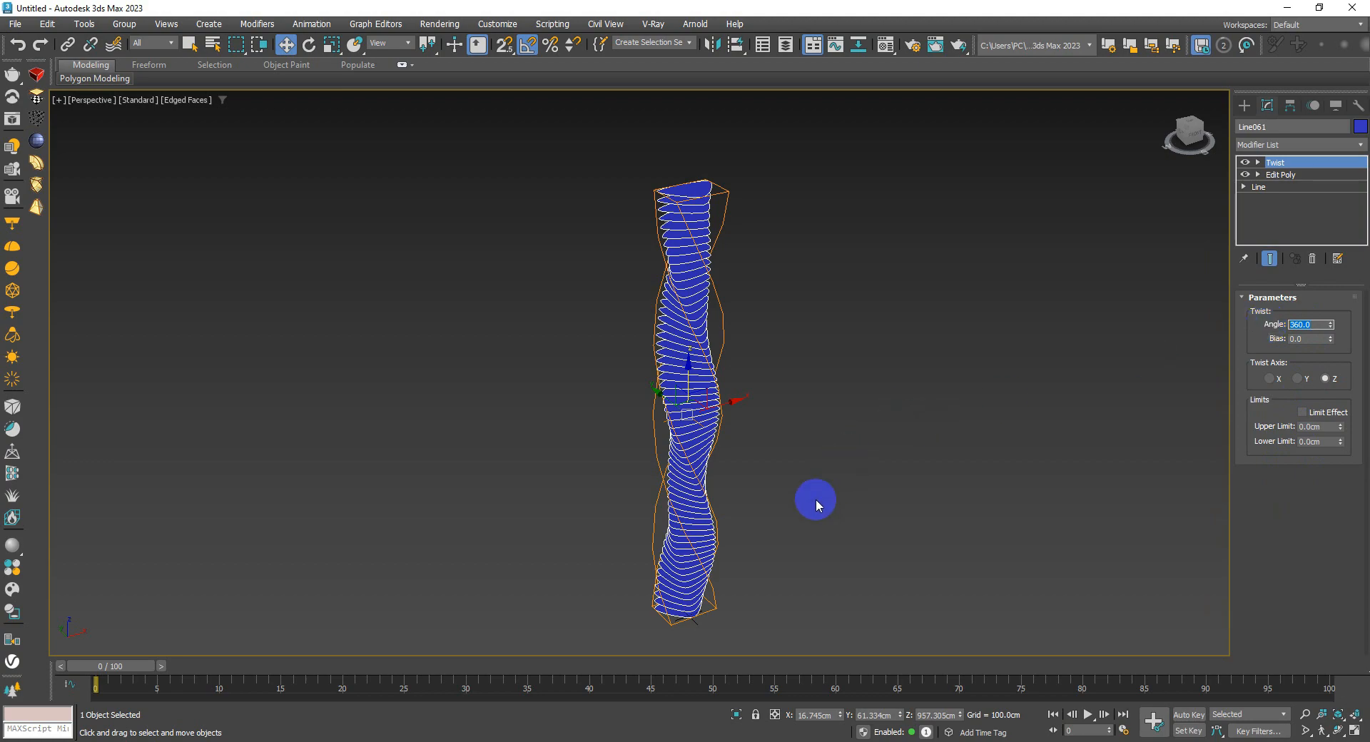
pyautogui.moveTo(816, 498)
pyautogui.keyDown('alt'); pyautogui.mouseDown(button='middle')
pyautogui.moveTo(645, 499)
pyautogui.moveTo(626, 429)
pyautogui.moveTo(700, 410)
pyautogui.moveTo(755, 424)
pyautogui.moveTo(785, 460)
pyautogui.moveTo(789, 501)
pyautogui.moveTo(822, 506)
pyautogui.mouseUp(button='middle'); pyautogui.keyUp('alt')
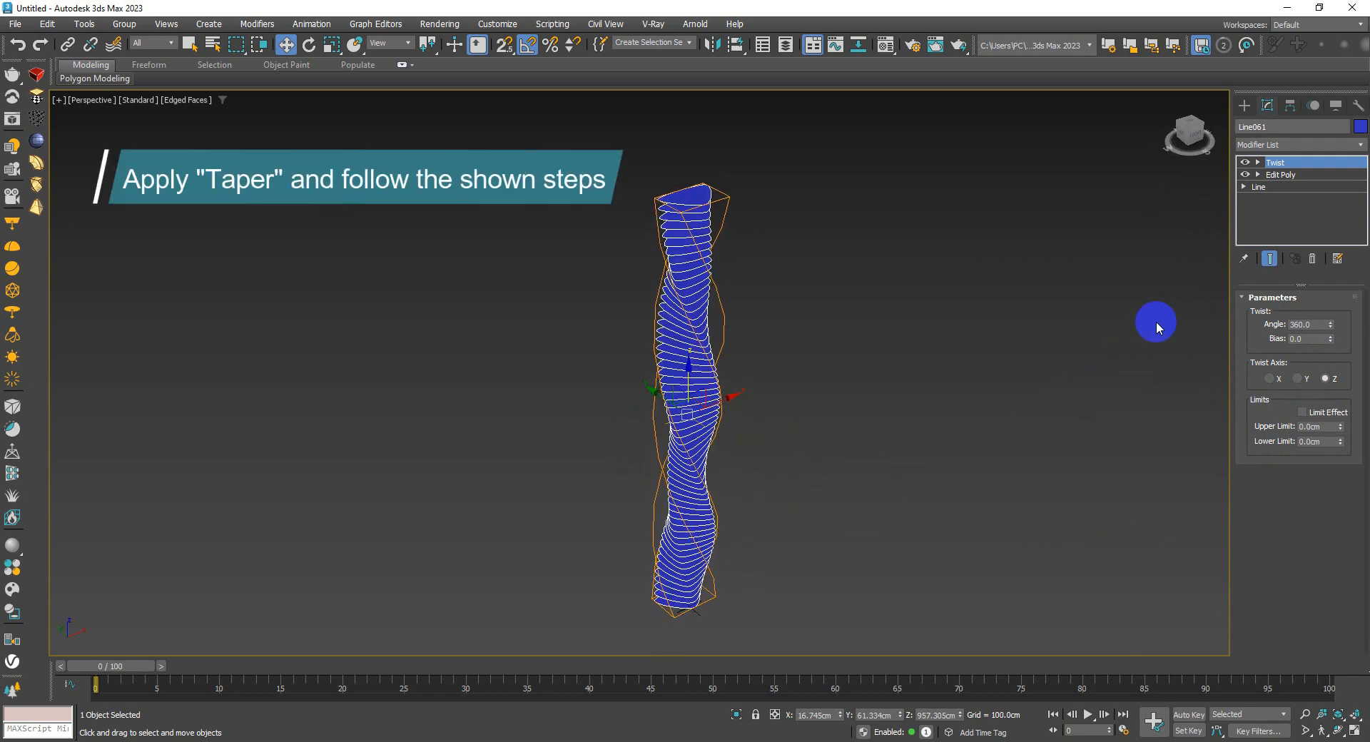
# Step: Add a Taper modifier with Limit Effect enabled, an upper limit of about 14.018 cm and a lower limit of about -979.202 cm
pyautogui.click(1288, 146)
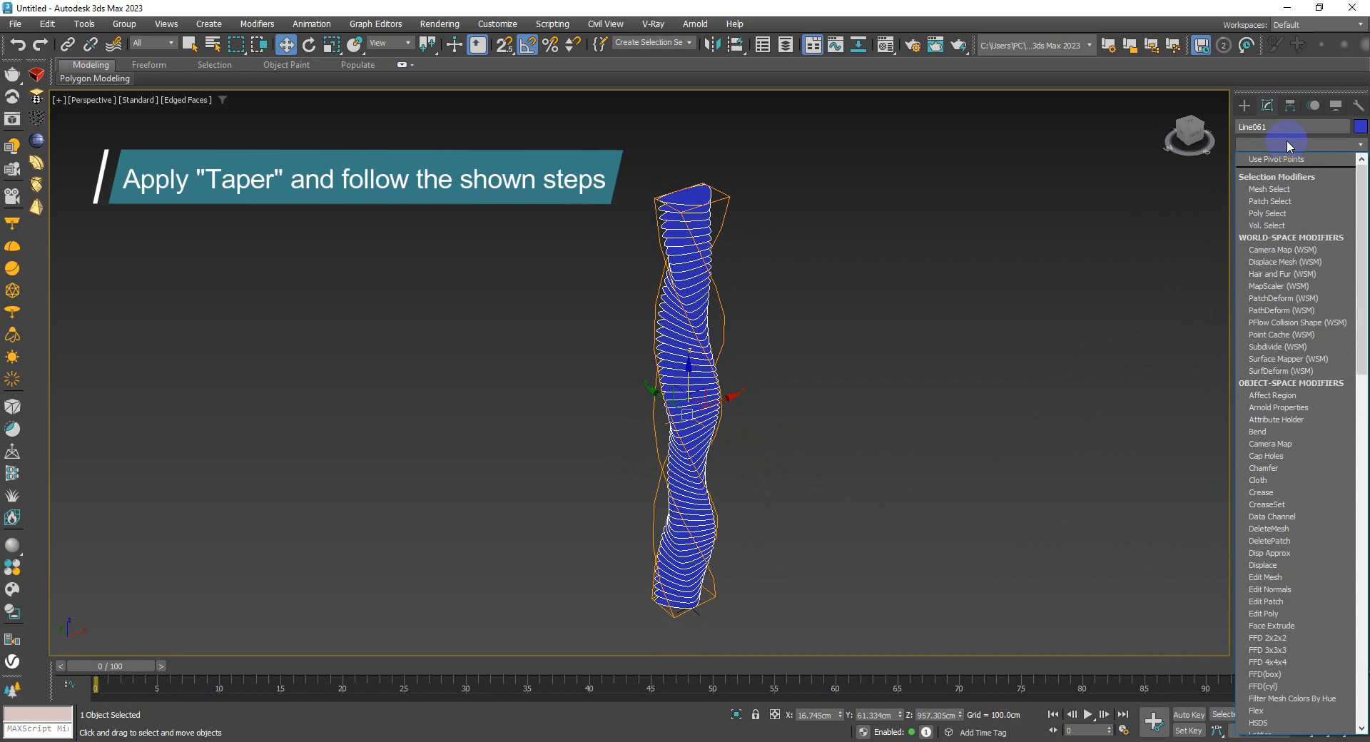
pyautogui.write('t')
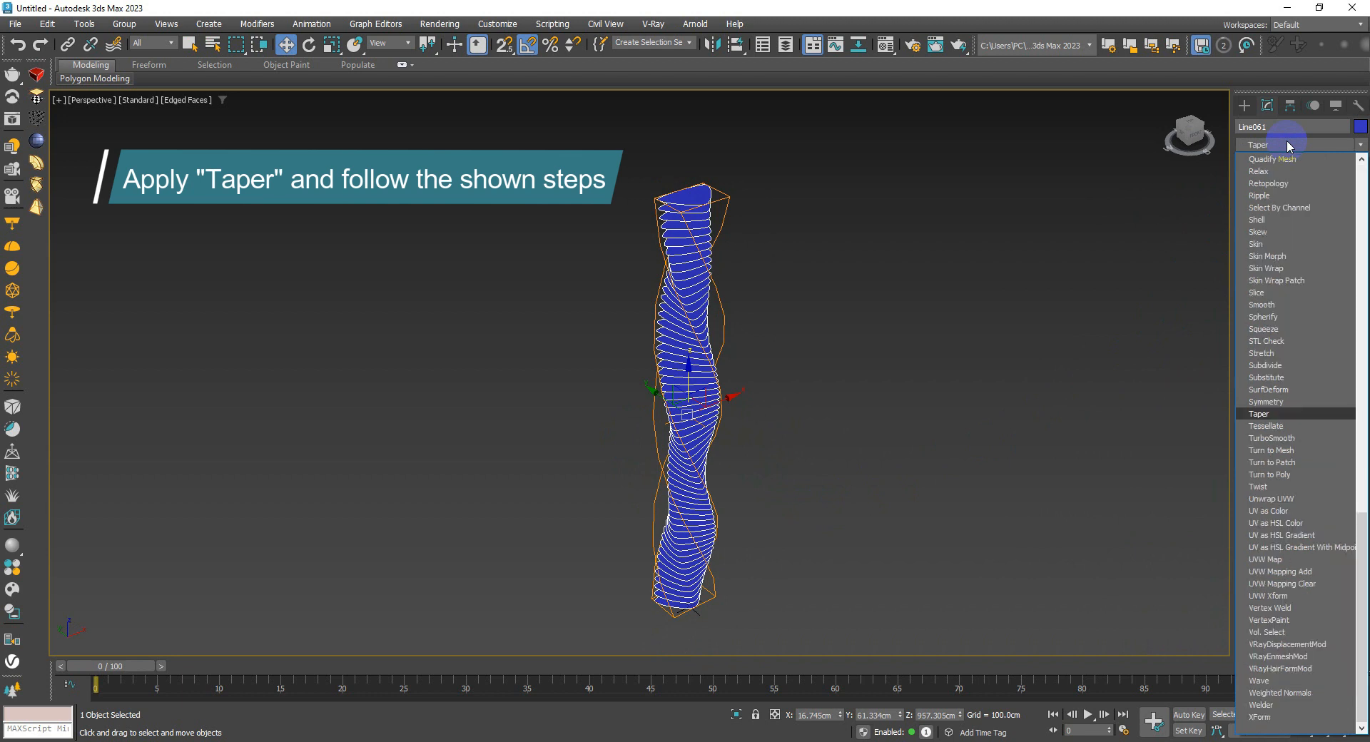
pyautogui.click(1259, 414)
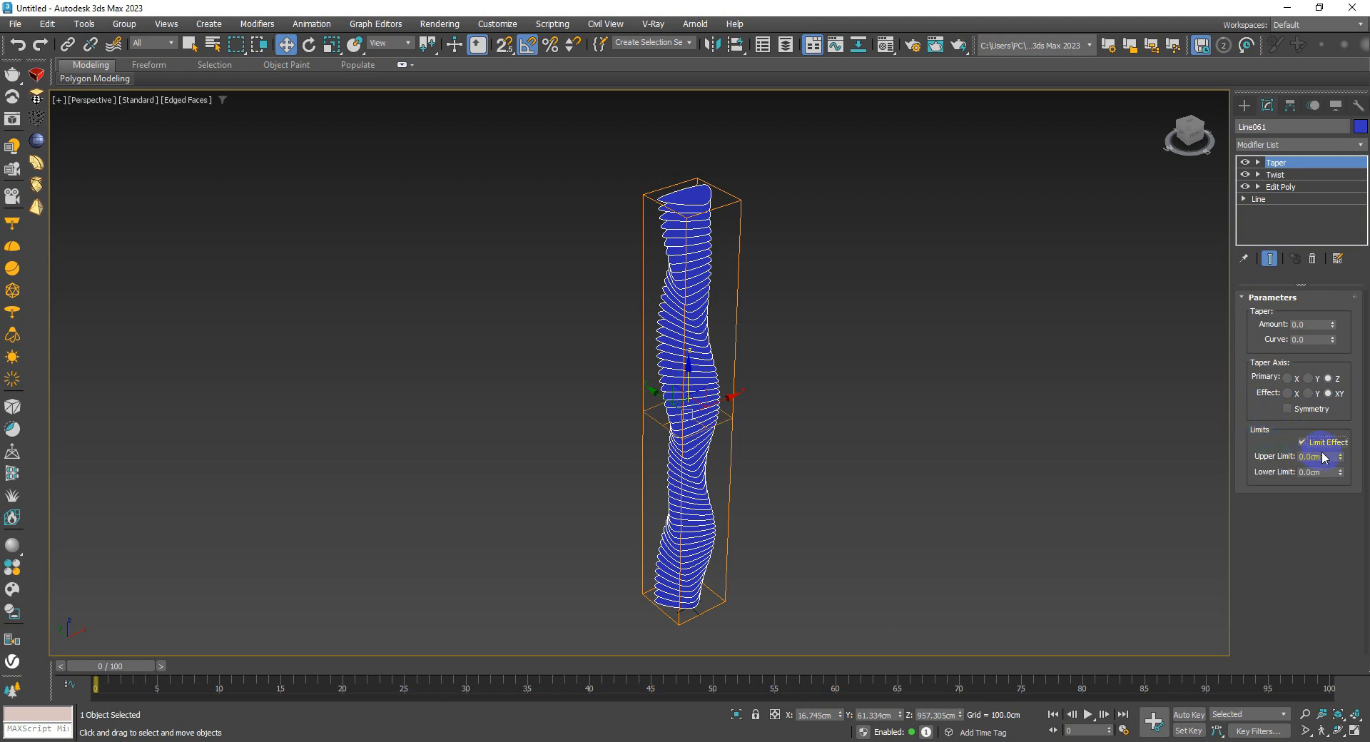
pyautogui.moveTo(1341, 460); pyautogui.dragTo(1346, 281)
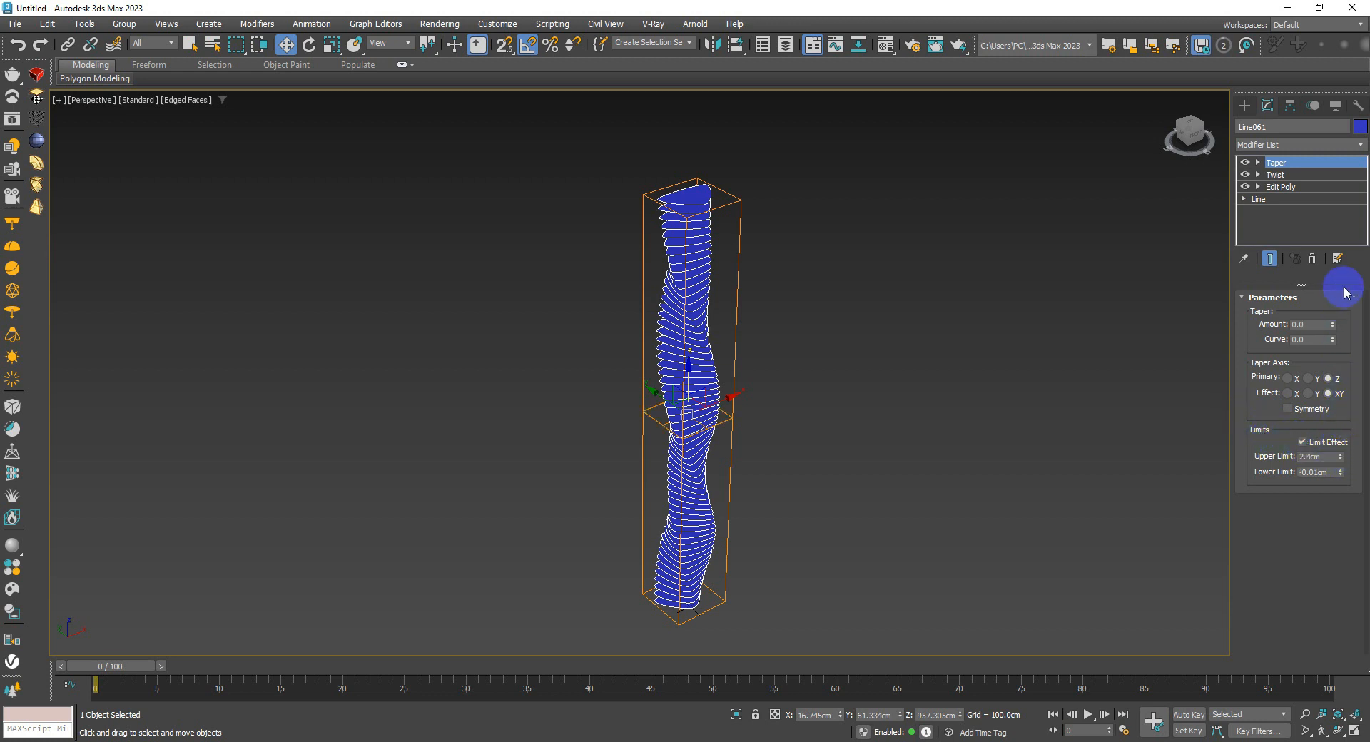
pyautogui.moveTo(1343, 460); pyautogui.dragTo(1341, 389)
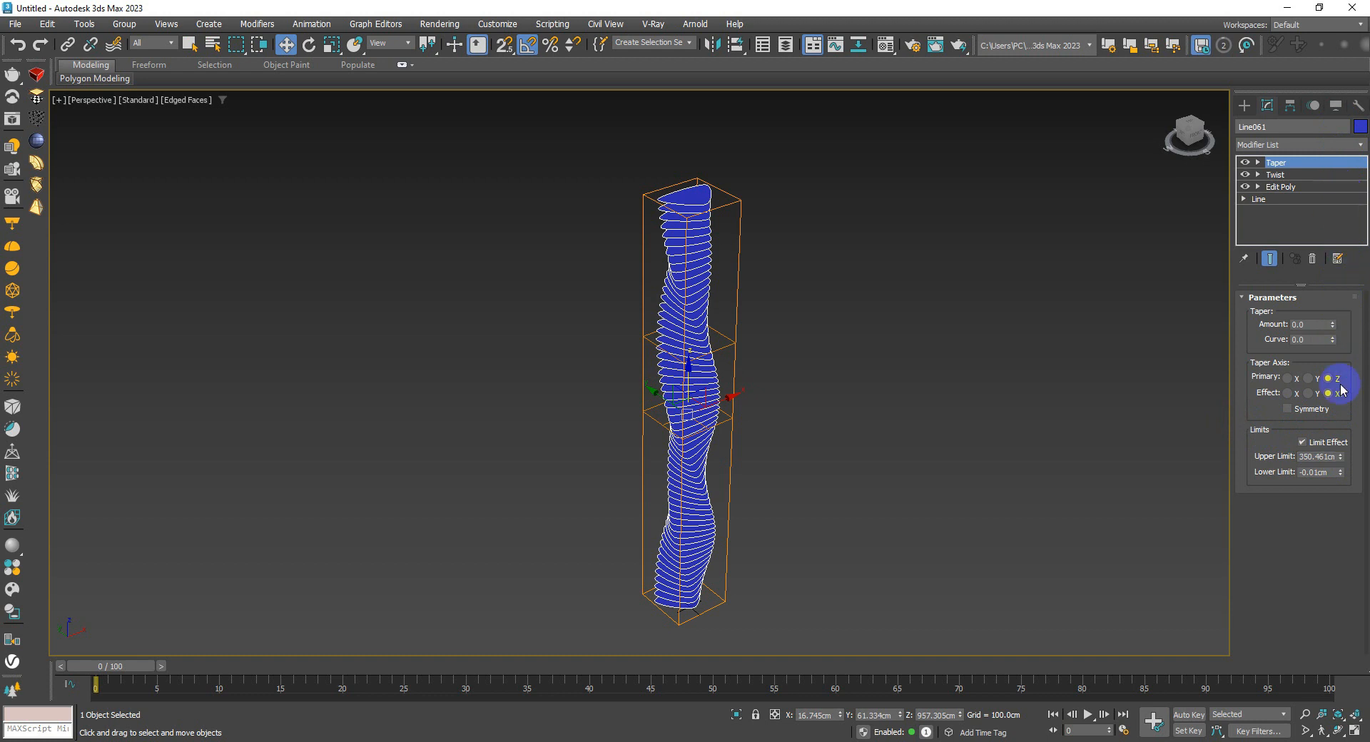
pyautogui.moveTo(1340, 476); pyautogui.dragTo(1339, 707)
pyautogui.moveTo(1341, 475)
pyautogui.mouseDown()
pyautogui.moveTo(1335, 708)
pyautogui.moveTo(1321, 622)
pyautogui.moveTo(1341, 479)
pyautogui.mouseUp()
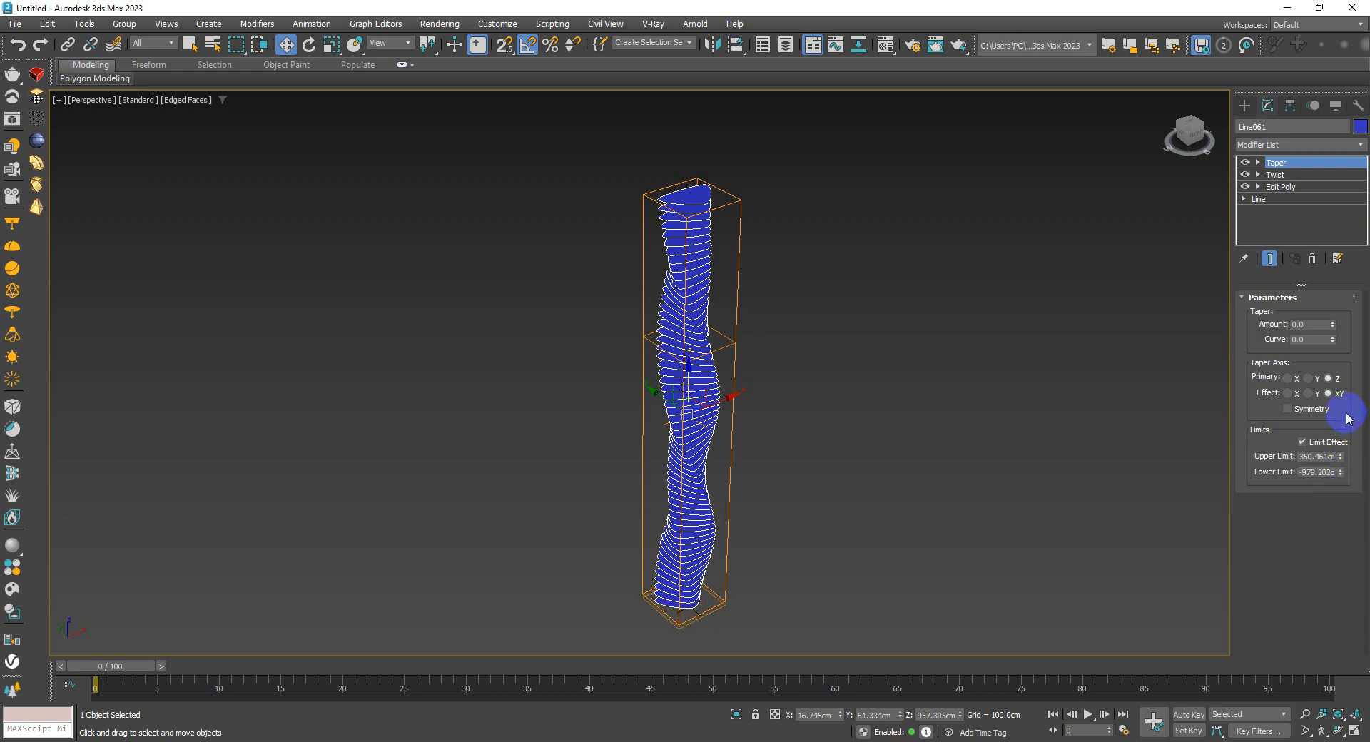
pyautogui.moveTo(1341, 456); pyautogui.dragTo(1339, 530)
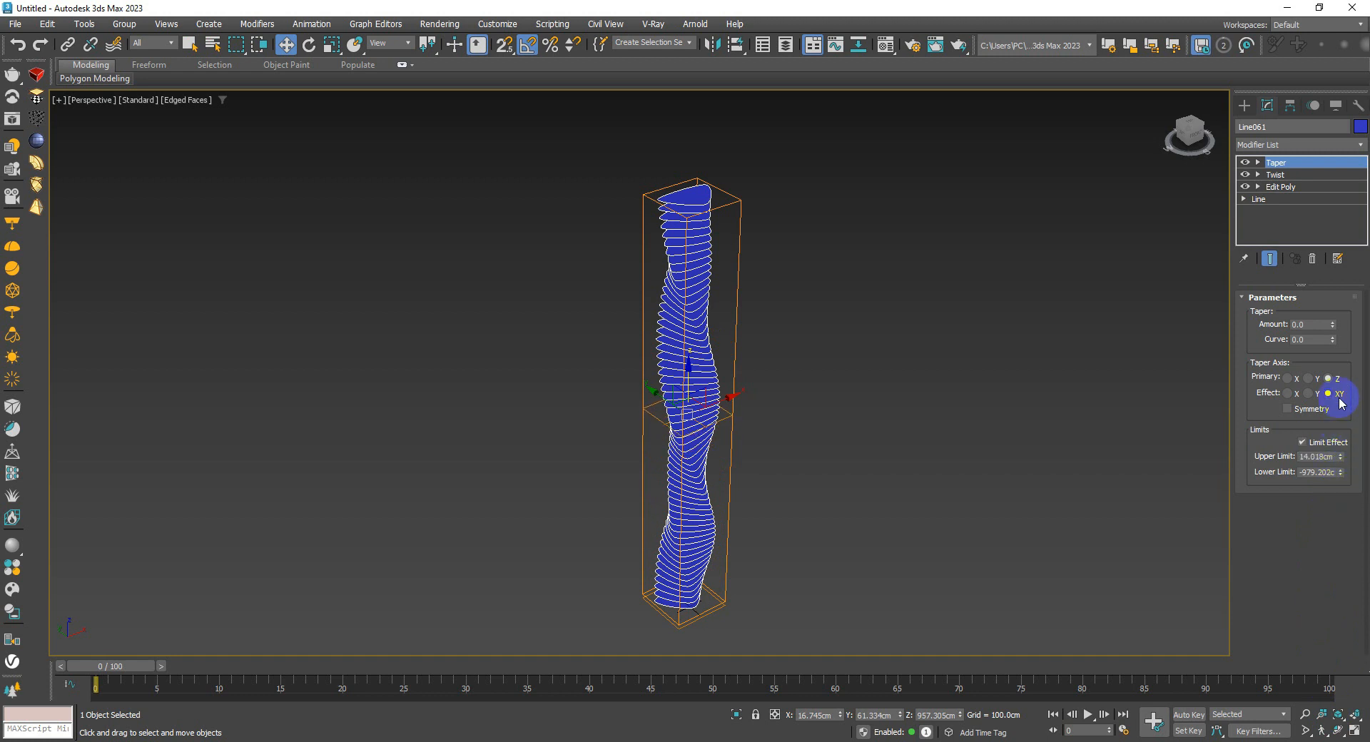
# Step: Set the taper amount to -4.1, its curve to -0.46 and its upper limit to about -210.978 cm, widening the tower's base
pyautogui.moveTo(1332, 328); pyautogui.dragTo(1341, 617)
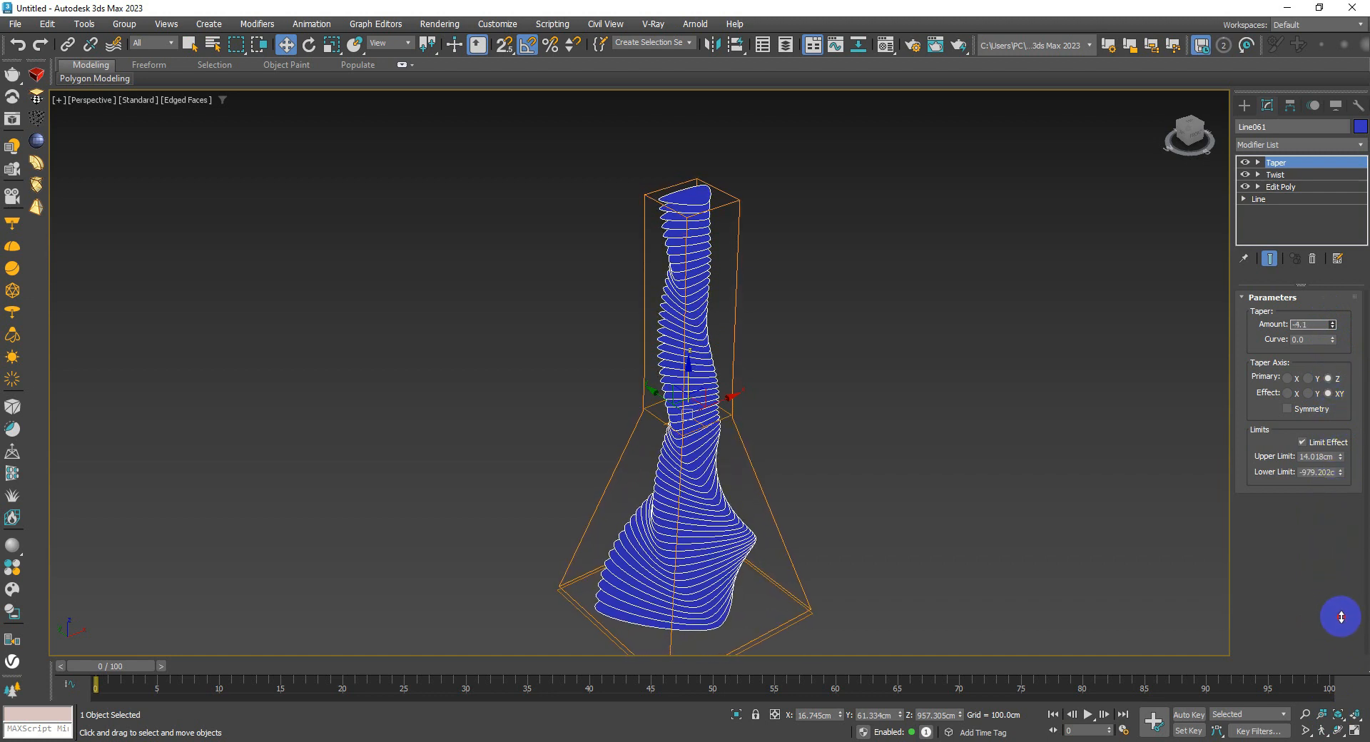
pyautogui.moveTo(1331, 340); pyautogui.dragTo(1334, 369)
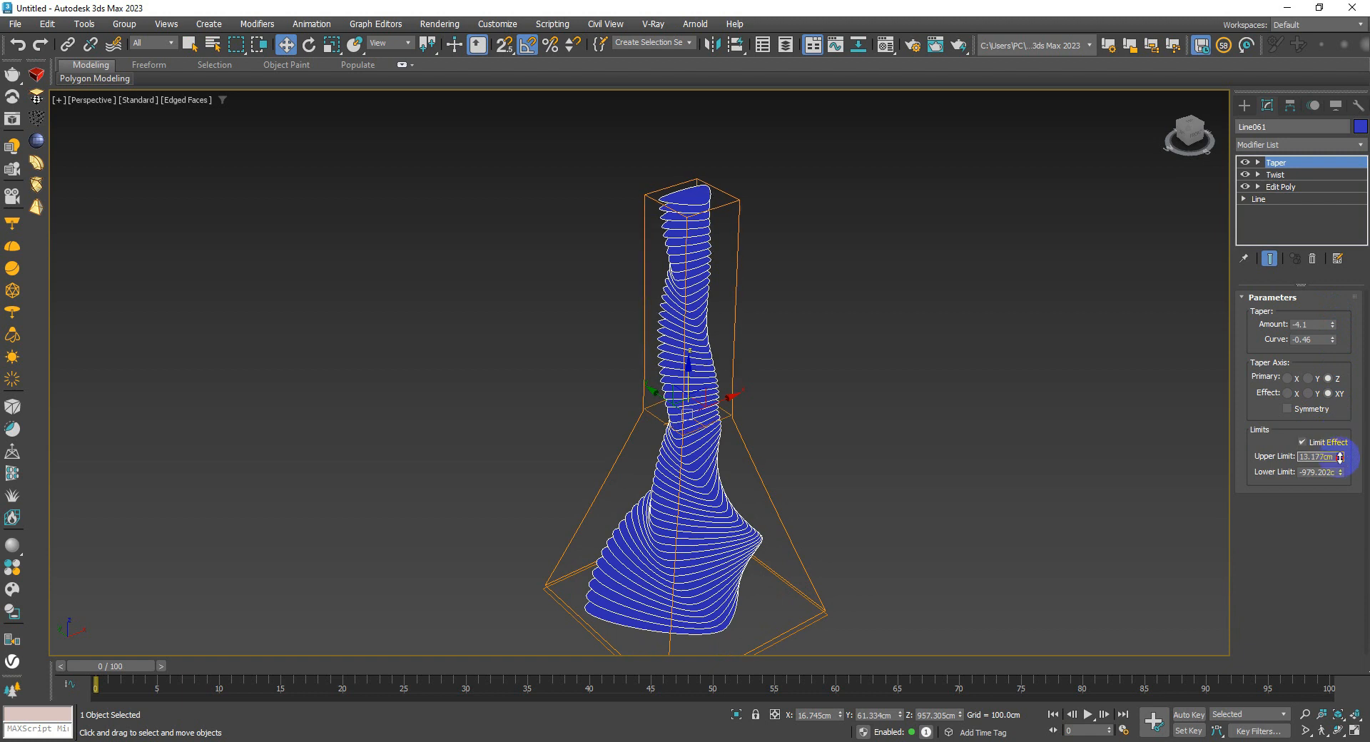
pyautogui.moveTo(1340, 457); pyautogui.dragTo(1115, 55)
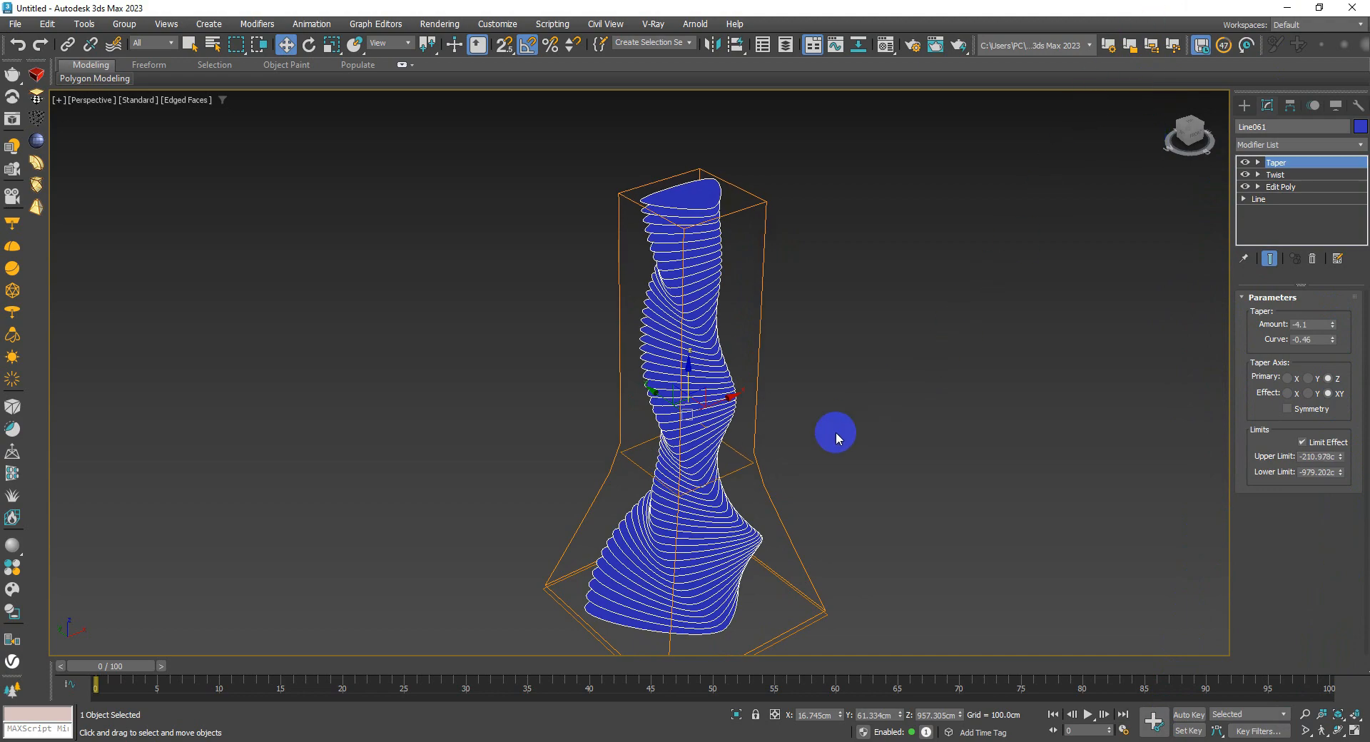
pyautogui.moveTo(836, 432)
pyautogui.keyDown('alt'); pyautogui.mouseDown(button='middle')
pyautogui.moveTo(703, 536)
pyautogui.moveTo(621, 477)
pyautogui.moveTo(548, 463)
pyautogui.moveTo(503, 459)
pyautogui.moveTo(475, 483)
pyautogui.moveTo(474, 513)
pyautogui.moveTo(498, 519)
pyautogui.mouseUp(button='middle'); pyautogui.keyUp('alt')
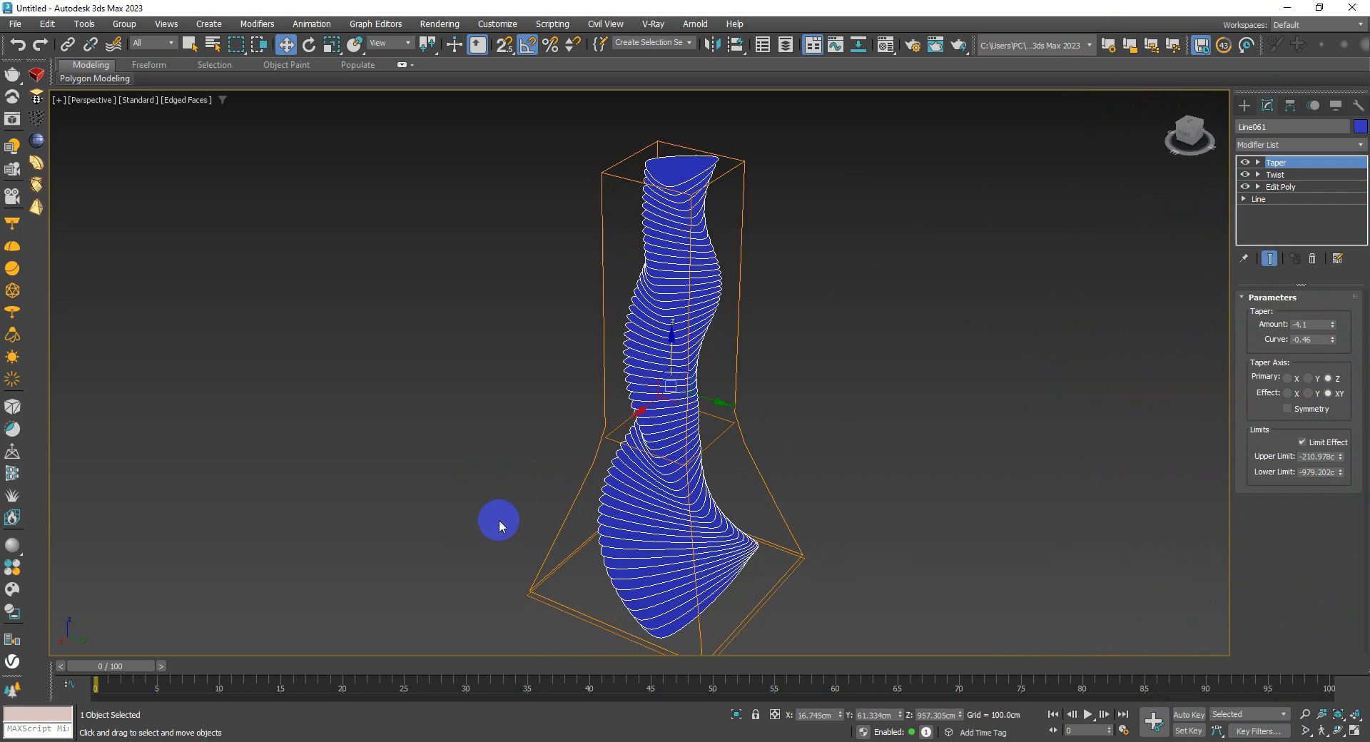
# Step: Add an FFD 4x4x4 modifier on top of the tower's Taper modifier
pyautogui.scroll(-4, 728, 514)
pyautogui.keyDown('alt'); pyautogui.moveTo(731, 514); pyautogui.dragTo(663, 519, button='middle'); pyautogui.keyUp('alt')
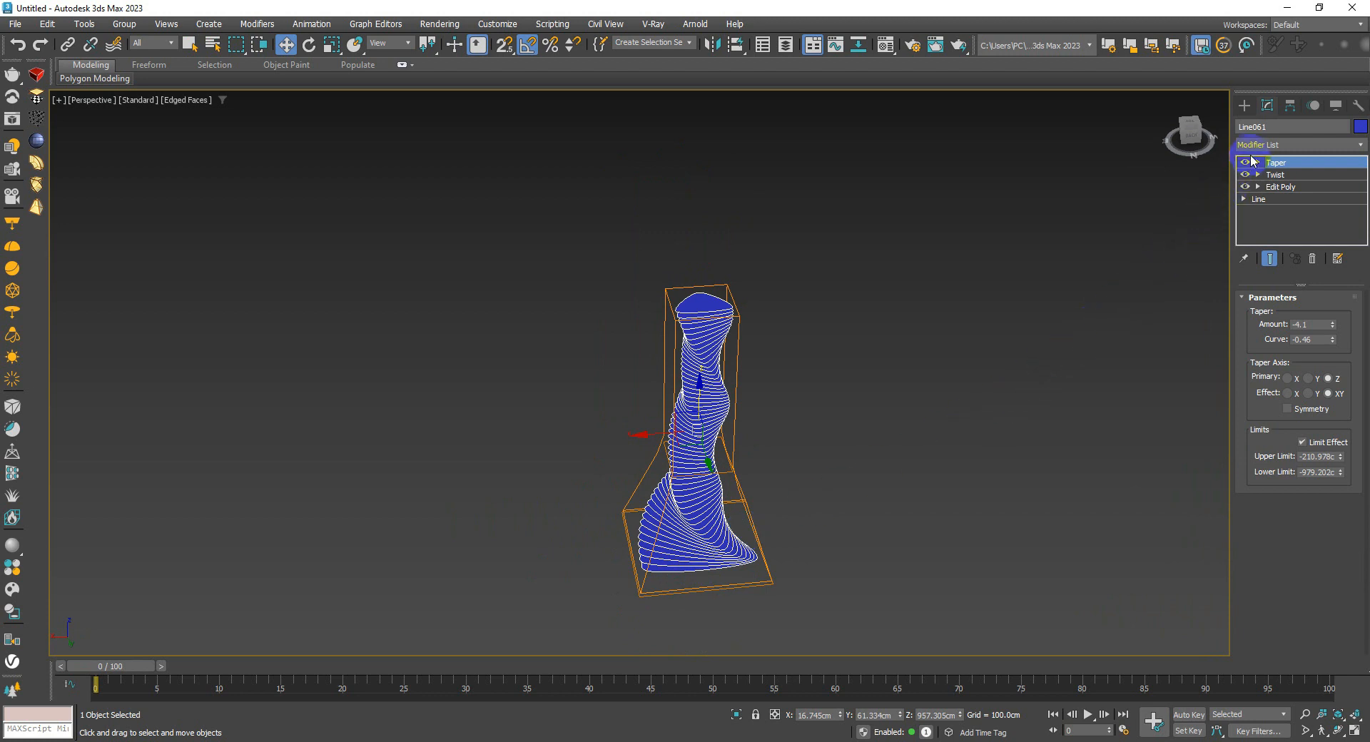
pyautogui.click(1255, 146)
pyautogui.press('f')
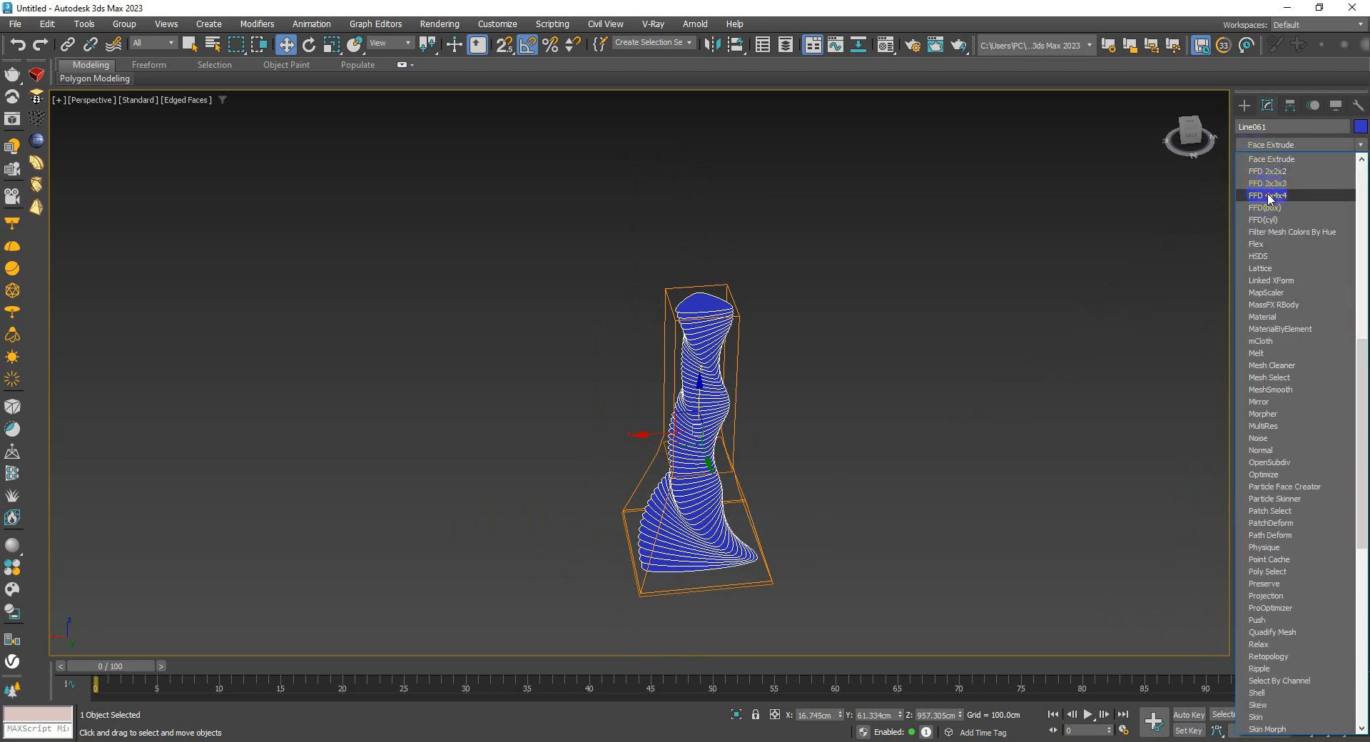
pyautogui.click(1269, 197)
pyautogui.keyDown('alt'); pyautogui.moveTo(723, 540); pyautogui.dragTo(732, 498, button='middle'); pyautogui.keyUp('alt')
# Step: Uniformly scale up the bottom level of FFD control points to widen the tower's base slightly
pyautogui.click(1257, 163)
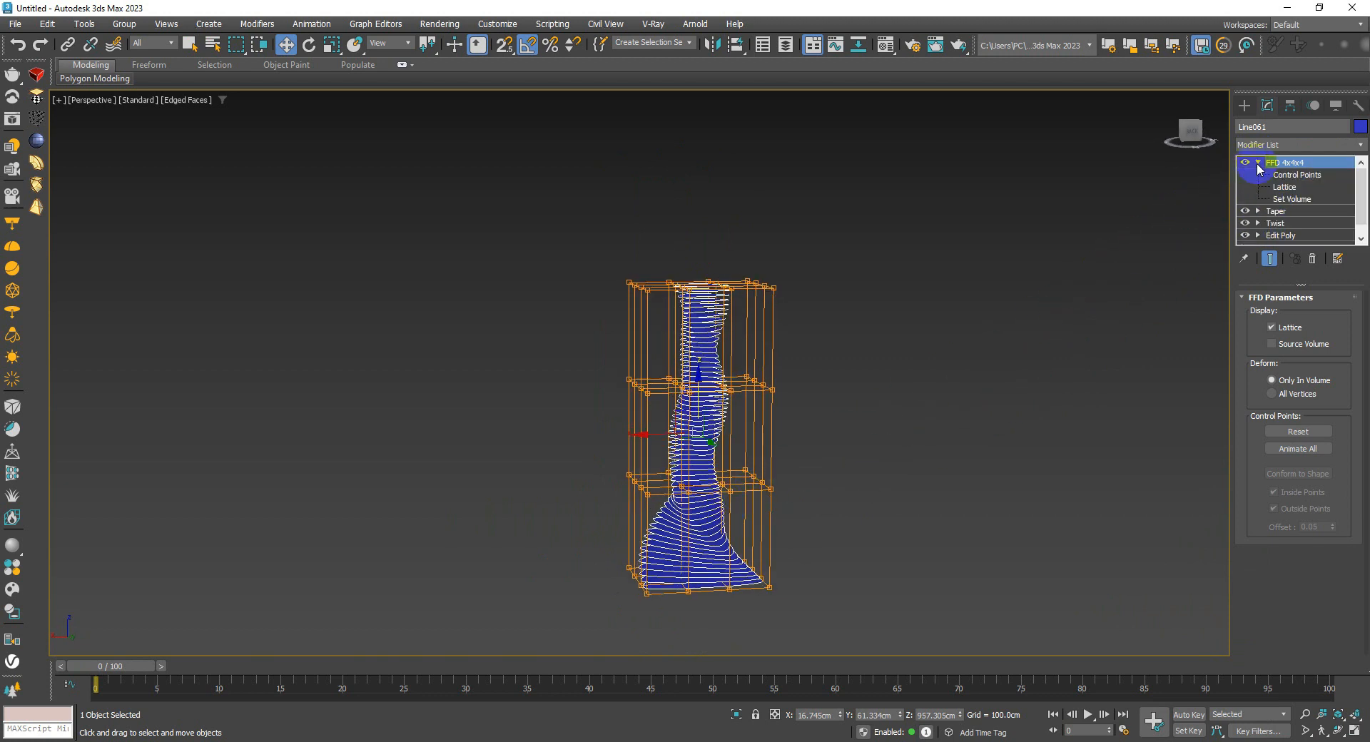
pyautogui.click(1282, 175)
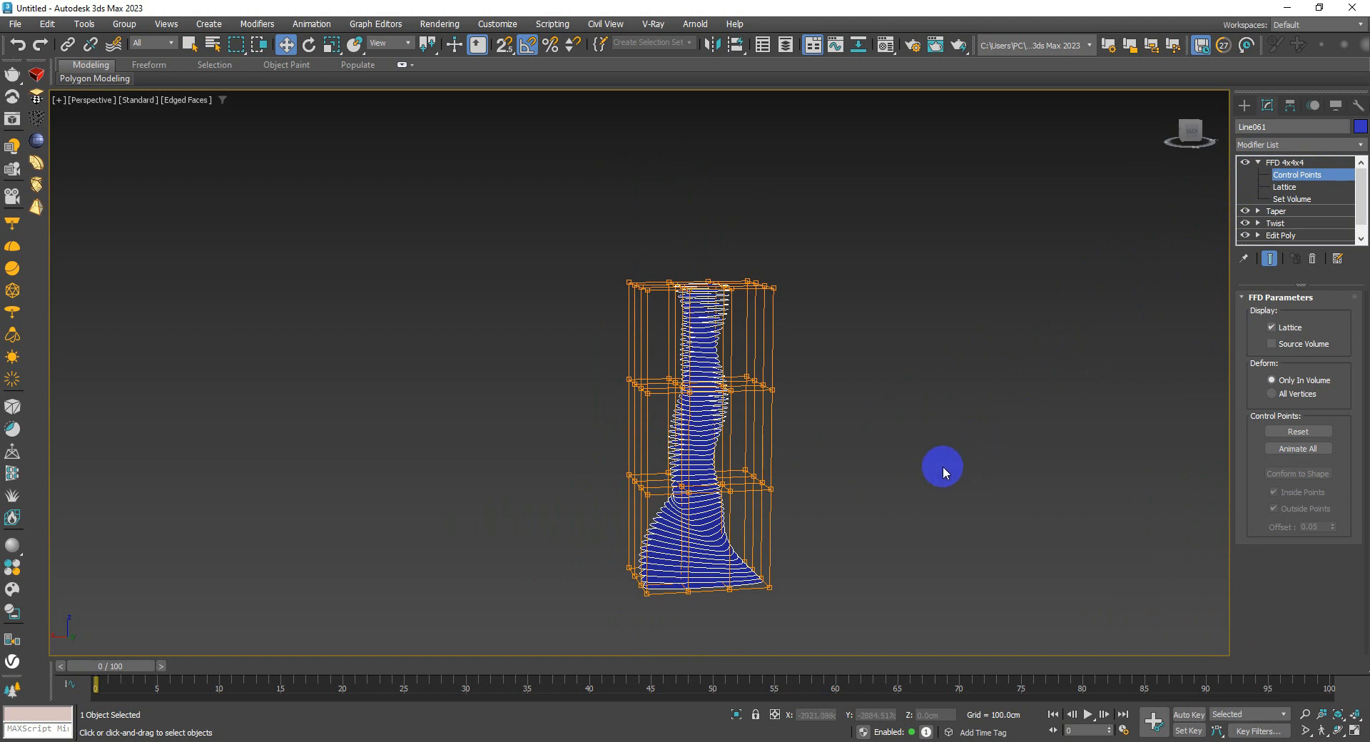
pyautogui.moveTo(803, 546); pyautogui.dragTo(545, 617)
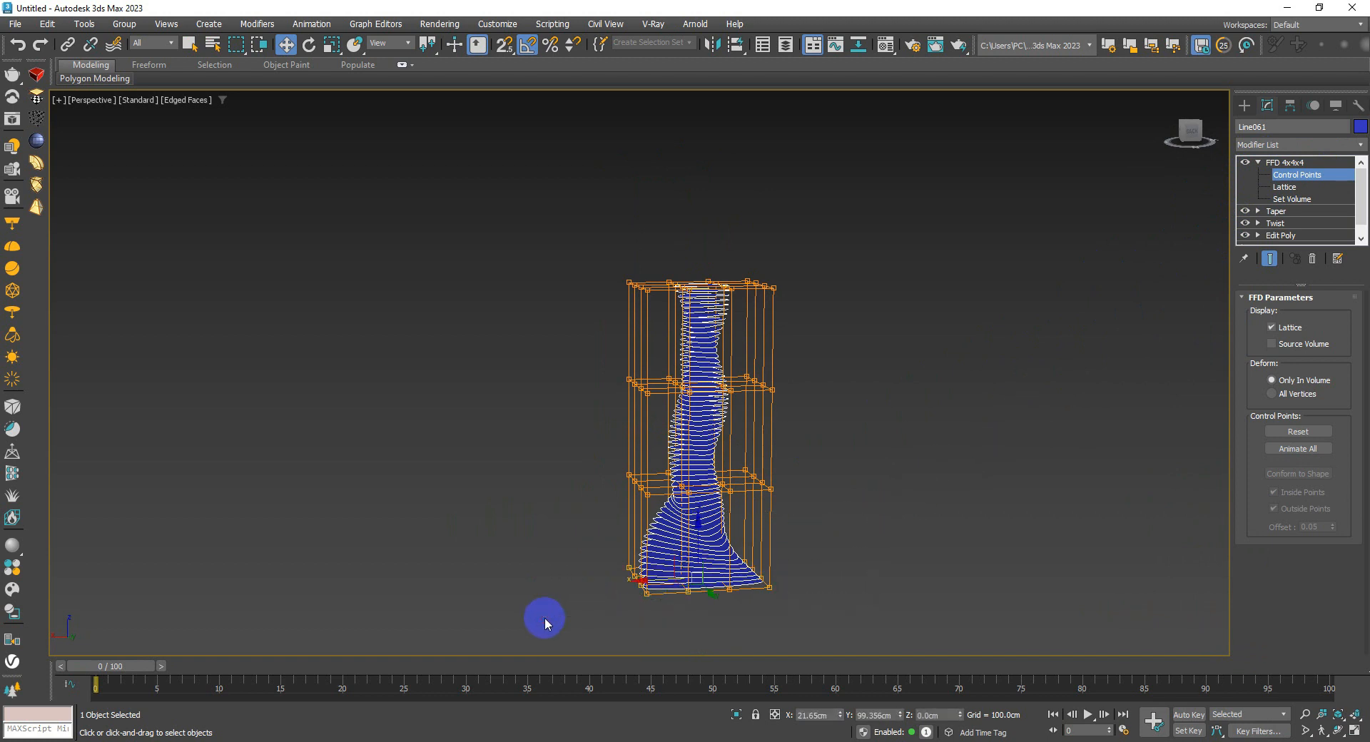
pyautogui.press('r')
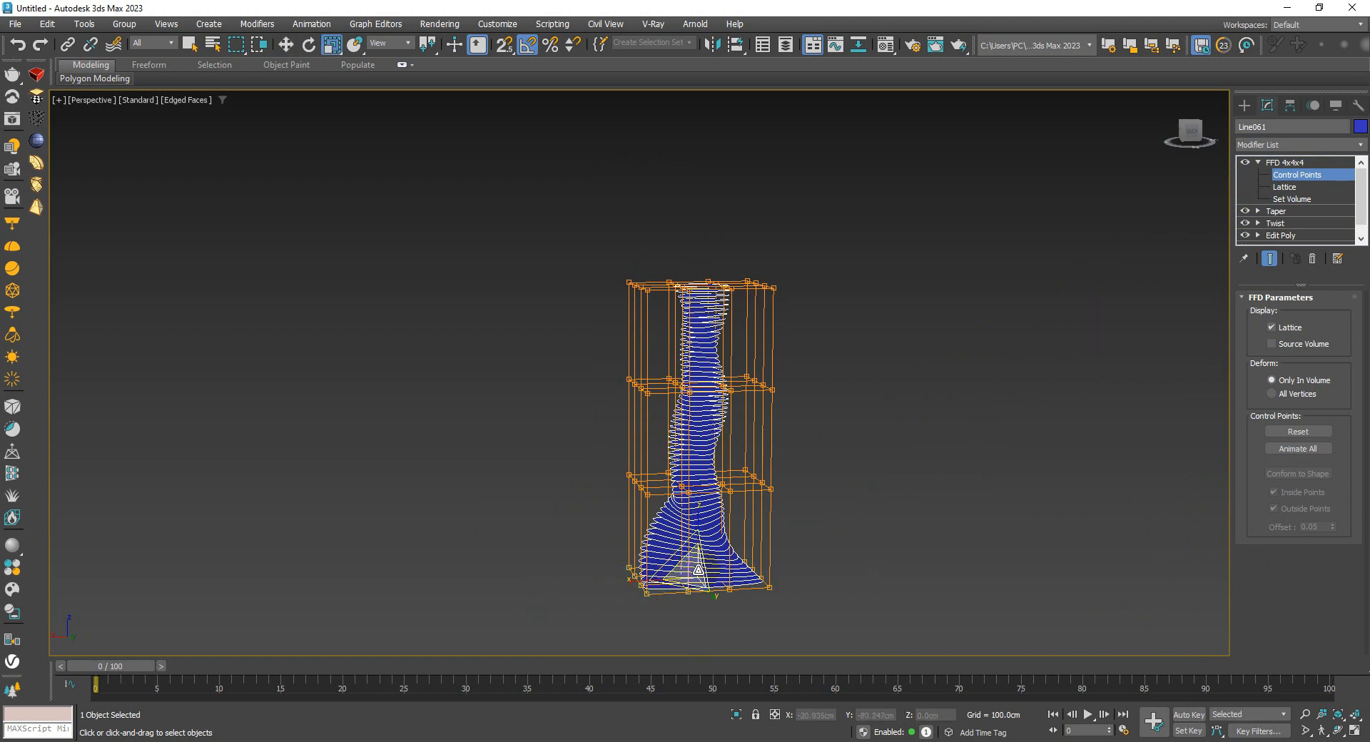
pyautogui.moveTo(698, 569); pyautogui.dragTo(703, 555)
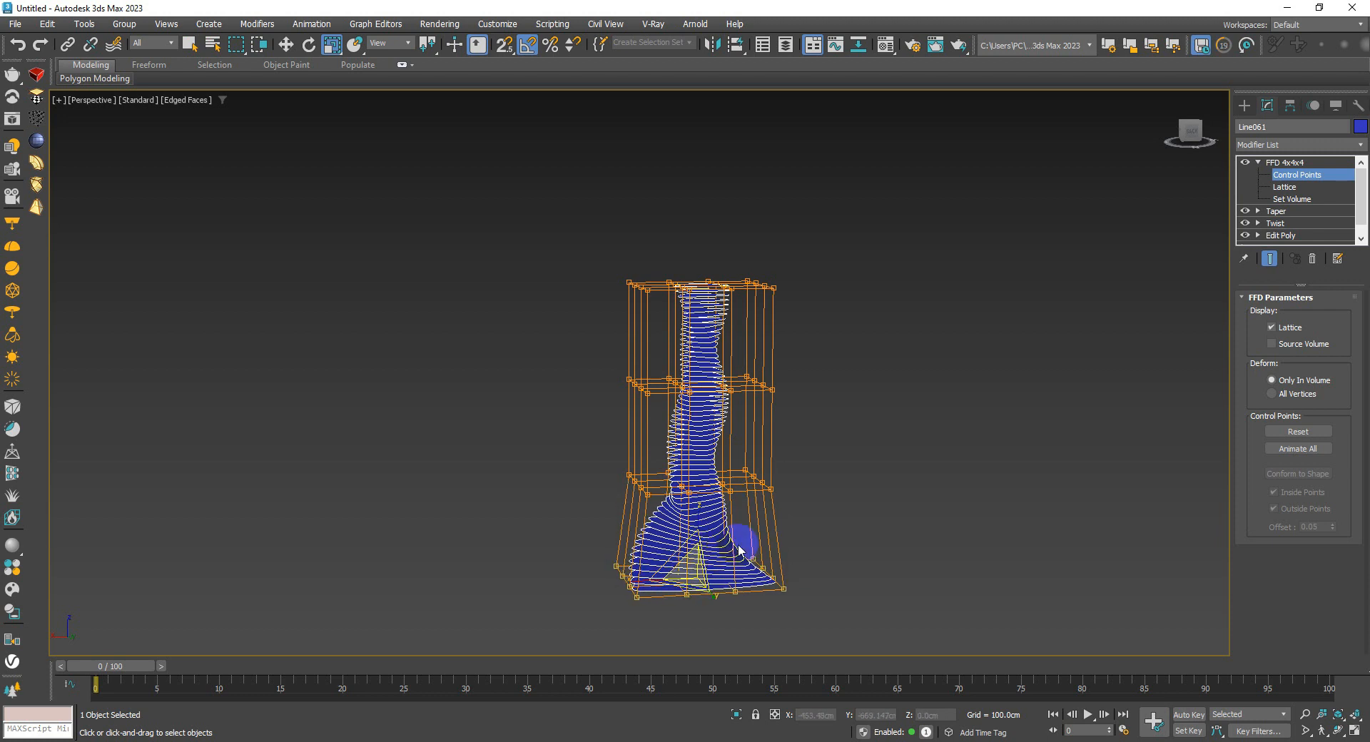
pyautogui.click(1273, 176)
# Step: Add a new Edit Poly modifier above the tower's FFD 4x4x4 modifier
pyautogui.click(1269, 144)
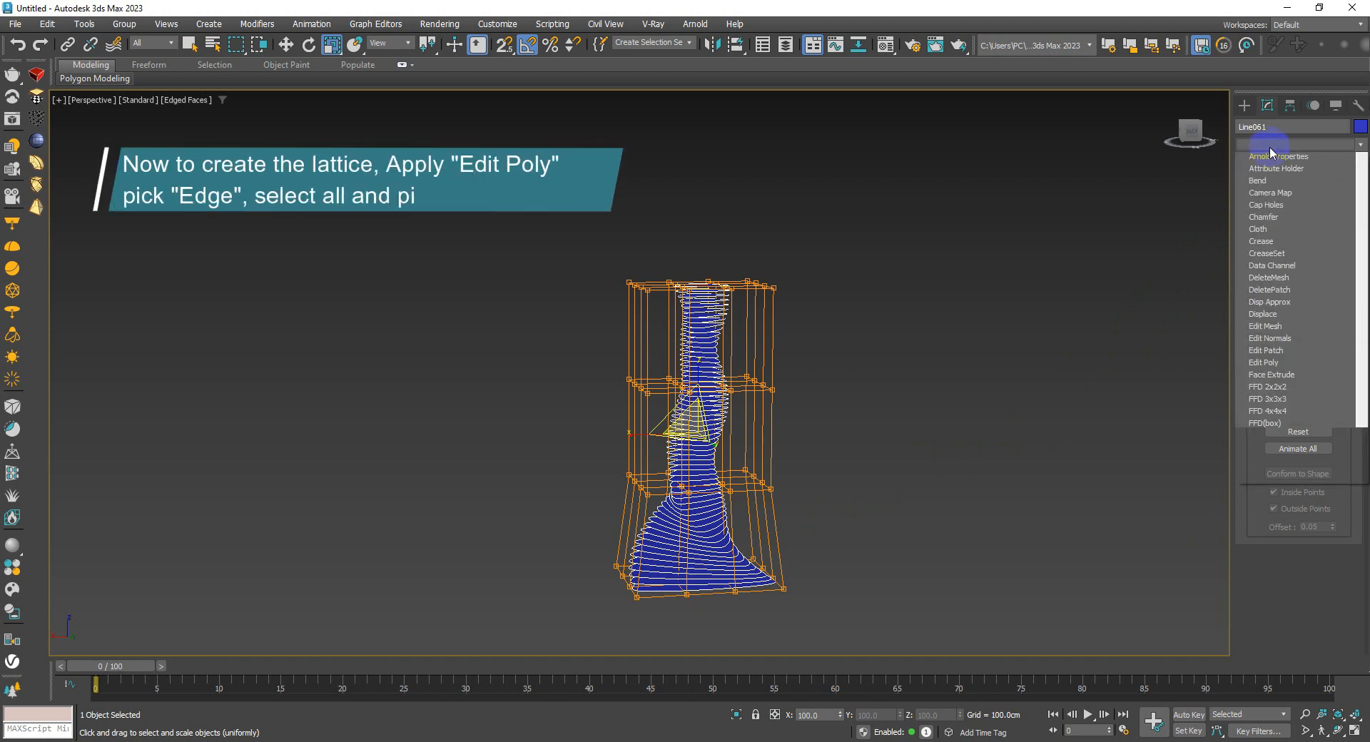
pyautogui.press('e')
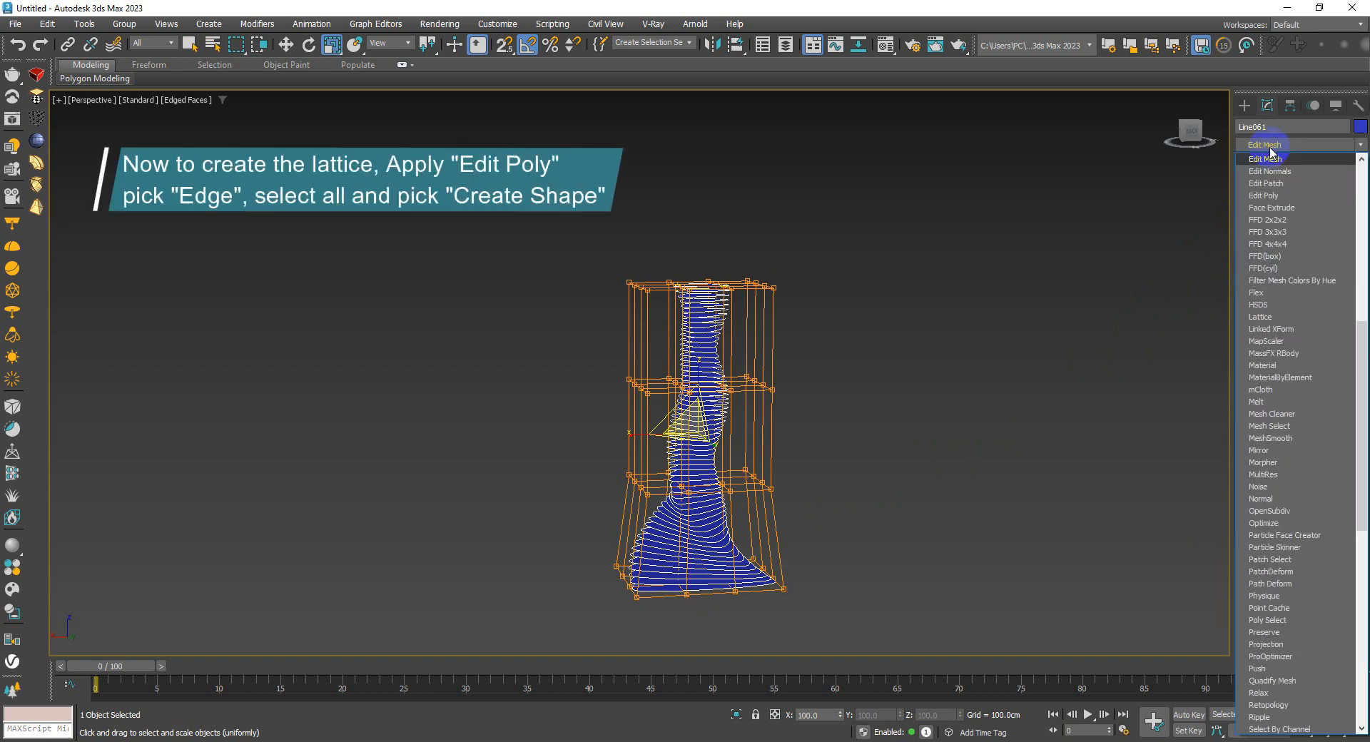
pyautogui.click(1263, 196)
pyautogui.keyDown('alt'); pyautogui.moveTo(943, 331); pyautogui.dragTo(771, 464, button='middle'); pyautogui.keyUp('alt')
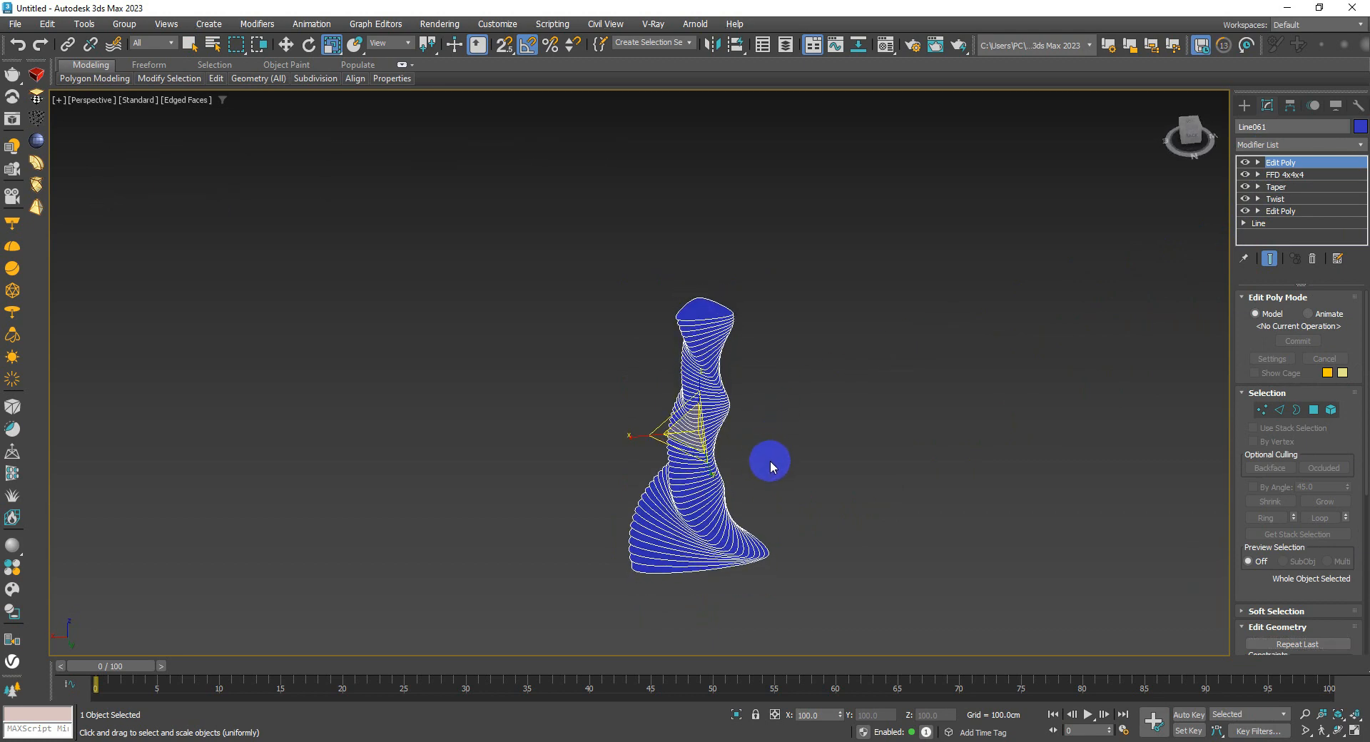
# Step: Select all edges of the tower and create a shape from them
pyautogui.click(1257, 163)
pyautogui.click(1281, 190)
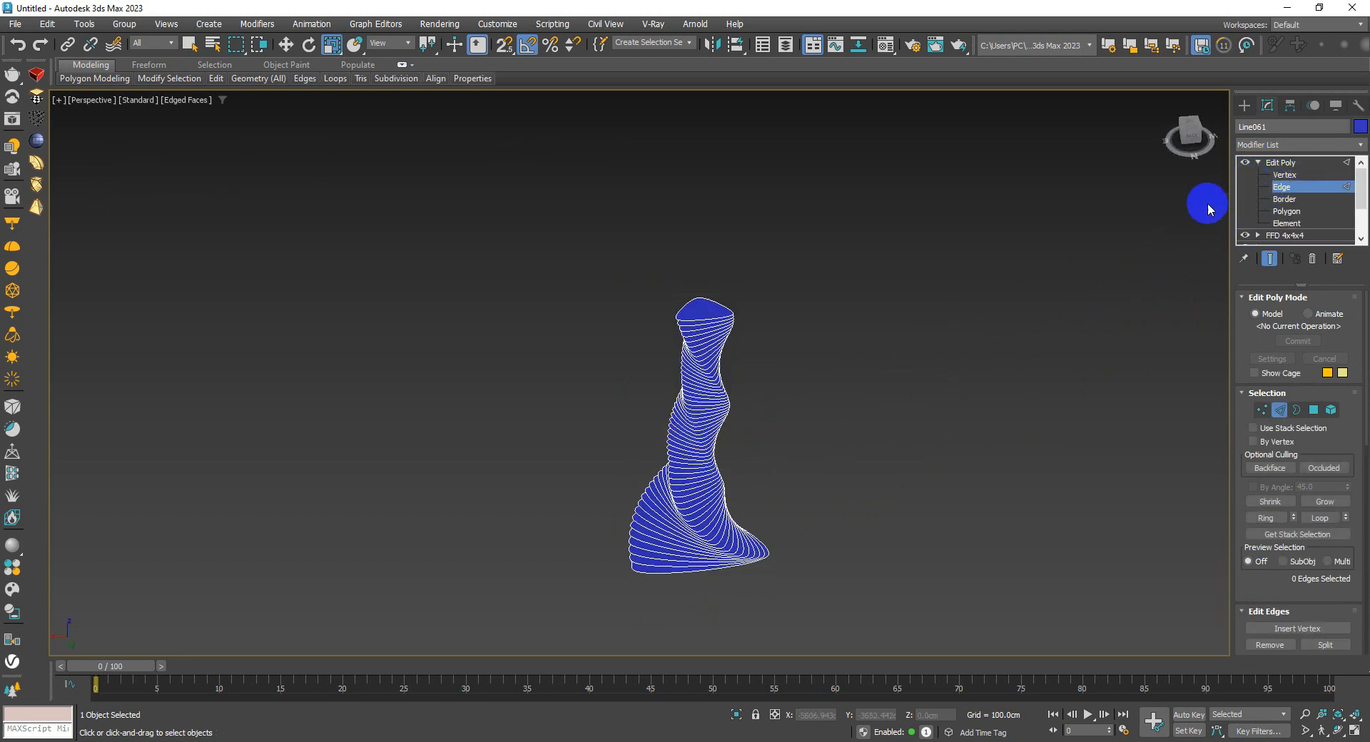
pyautogui.moveTo(876, 226); pyautogui.dragTo(537, 601)
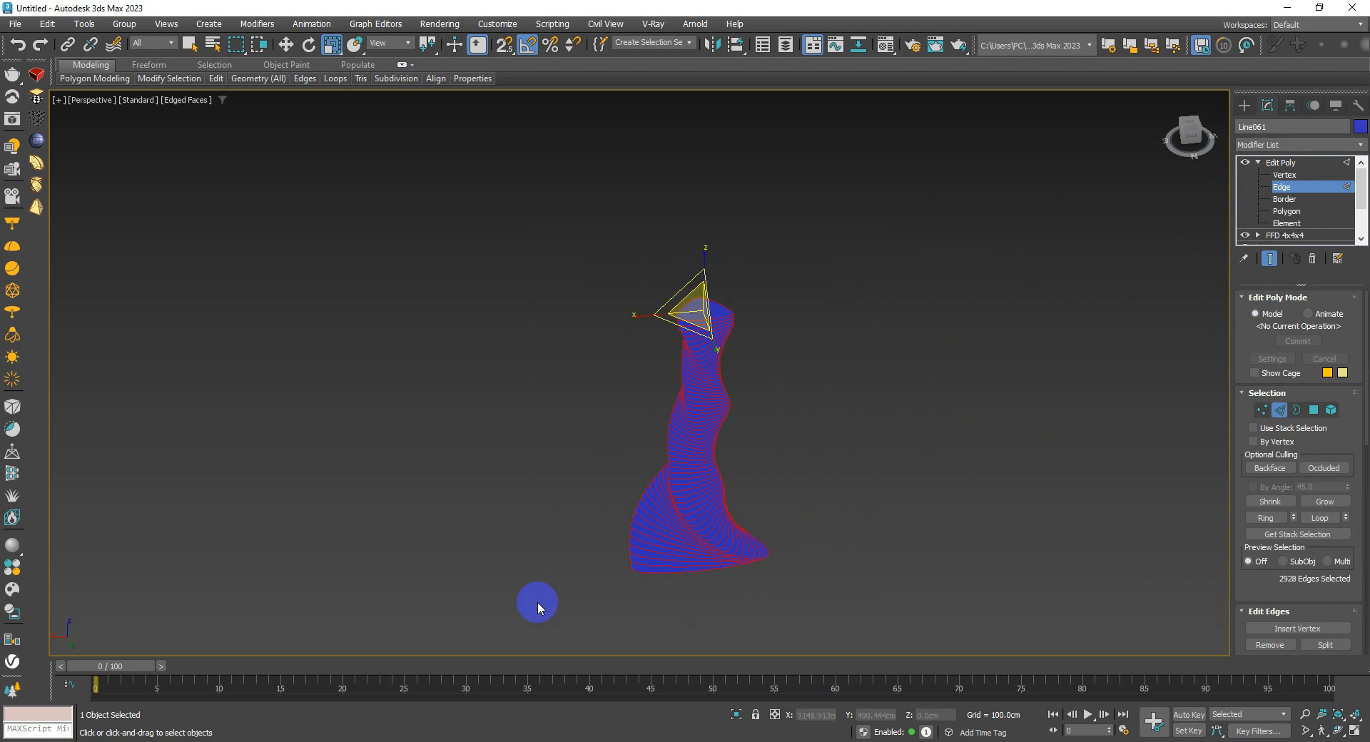
pyautogui.moveTo(1364, 341); pyautogui.dragTo(1362, 428)
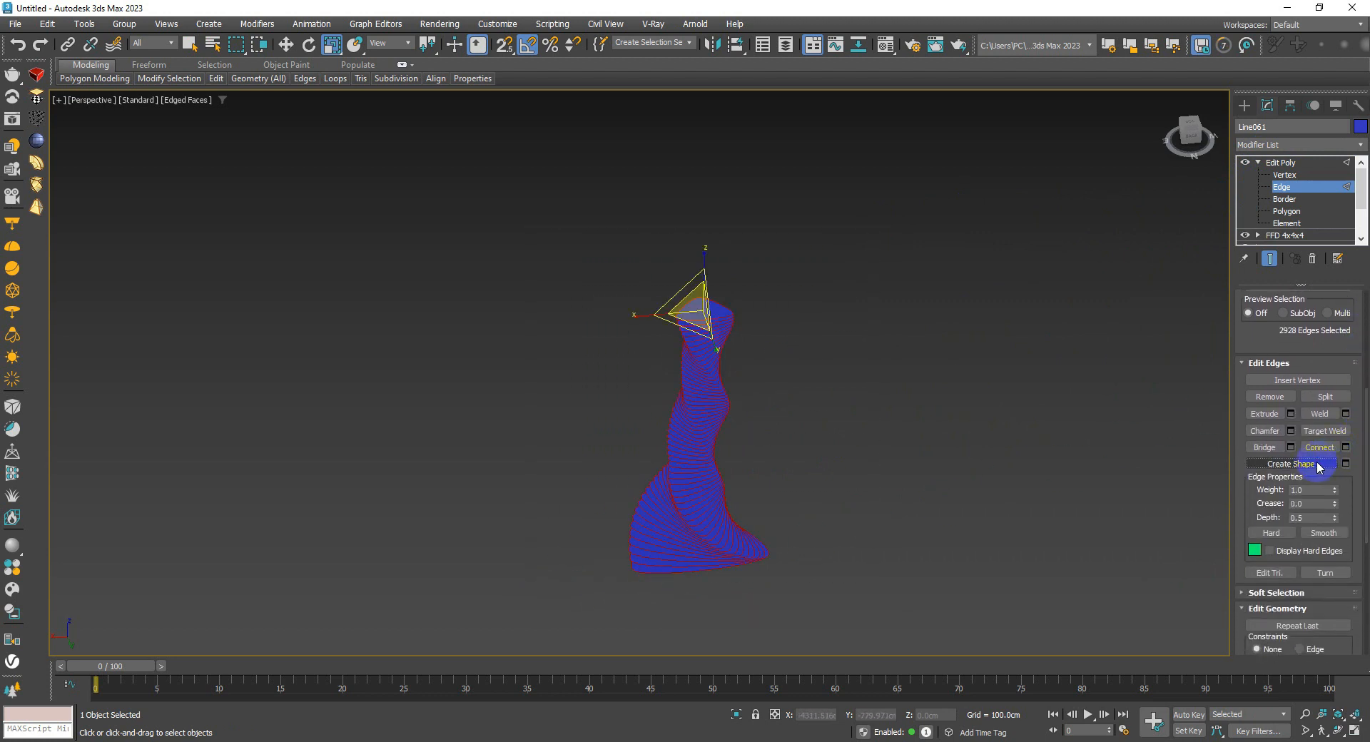
pyautogui.click(1281, 189)
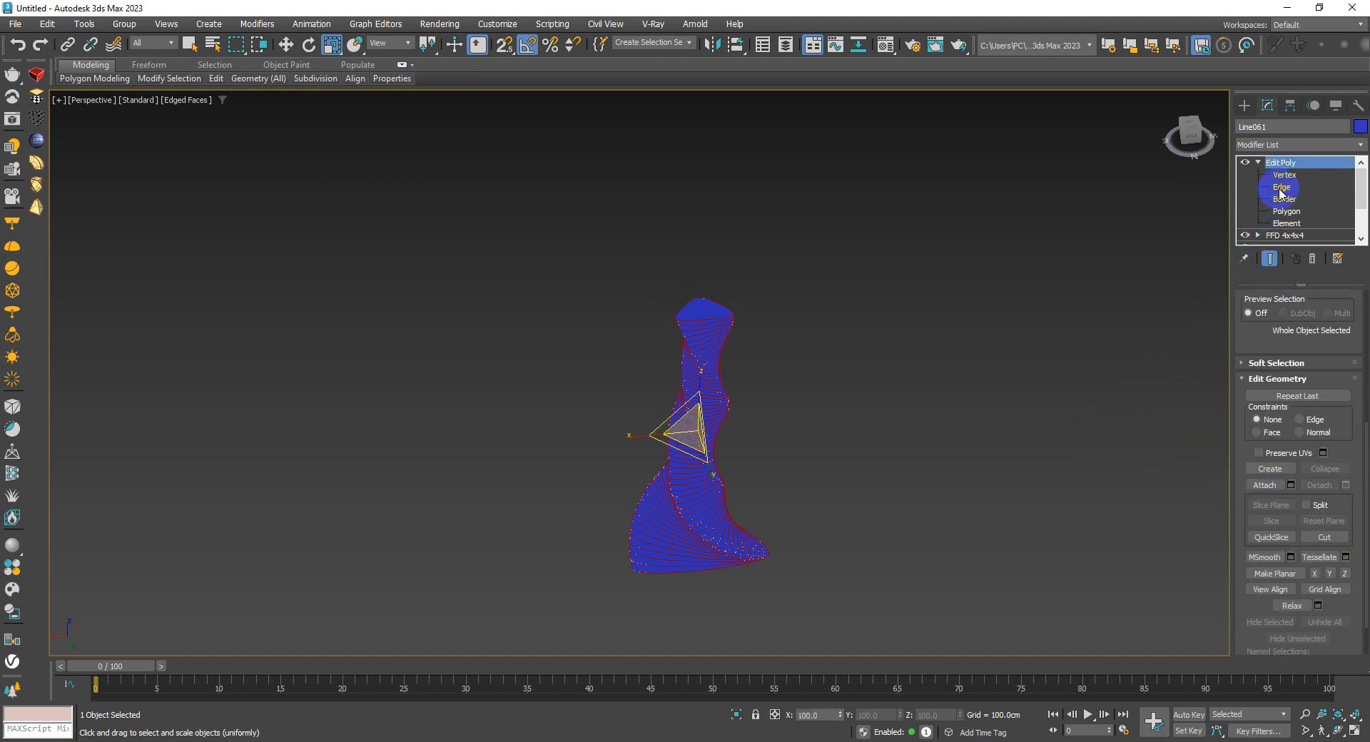
# Step: Move the solid tower along the X axis until it stands clear of the extracted spline shape
pyautogui.click(1258, 164)
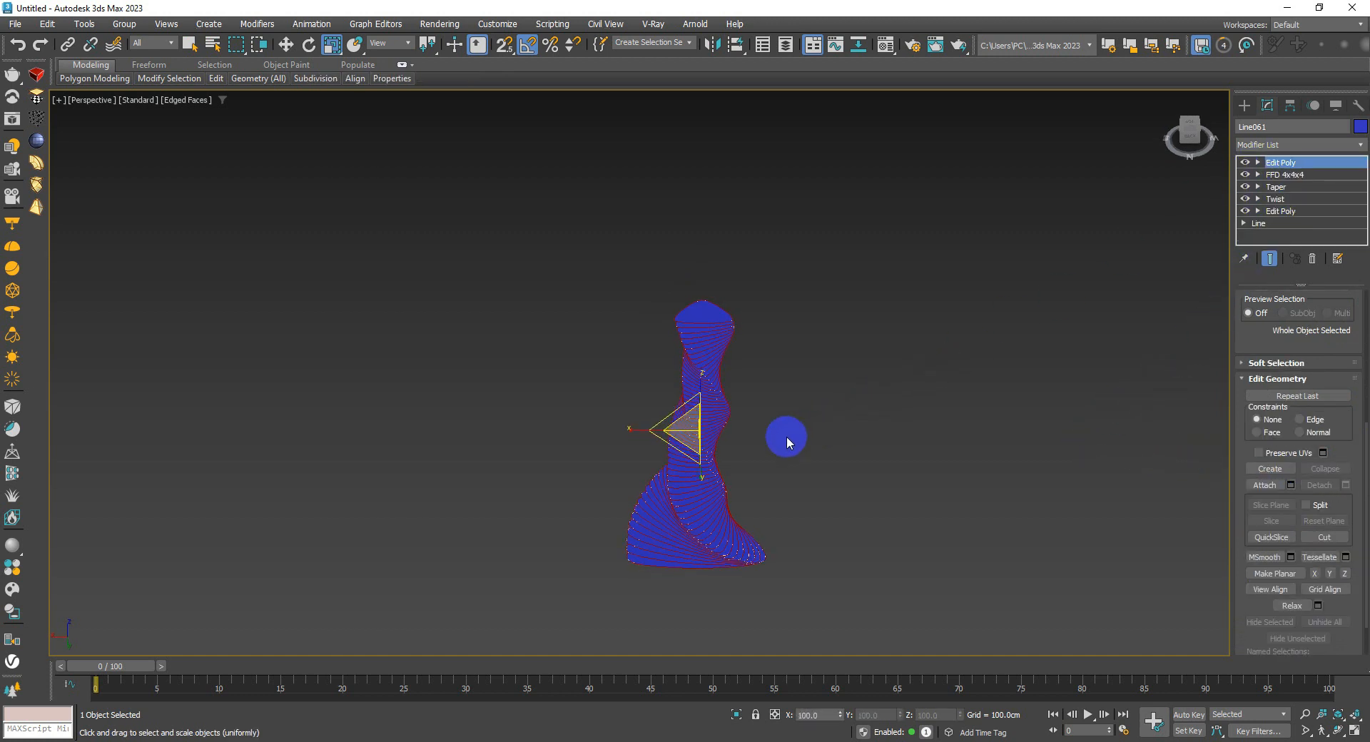
pyautogui.press('w')
pyautogui.moveTo(642, 432); pyautogui.dragTo(788, 437)
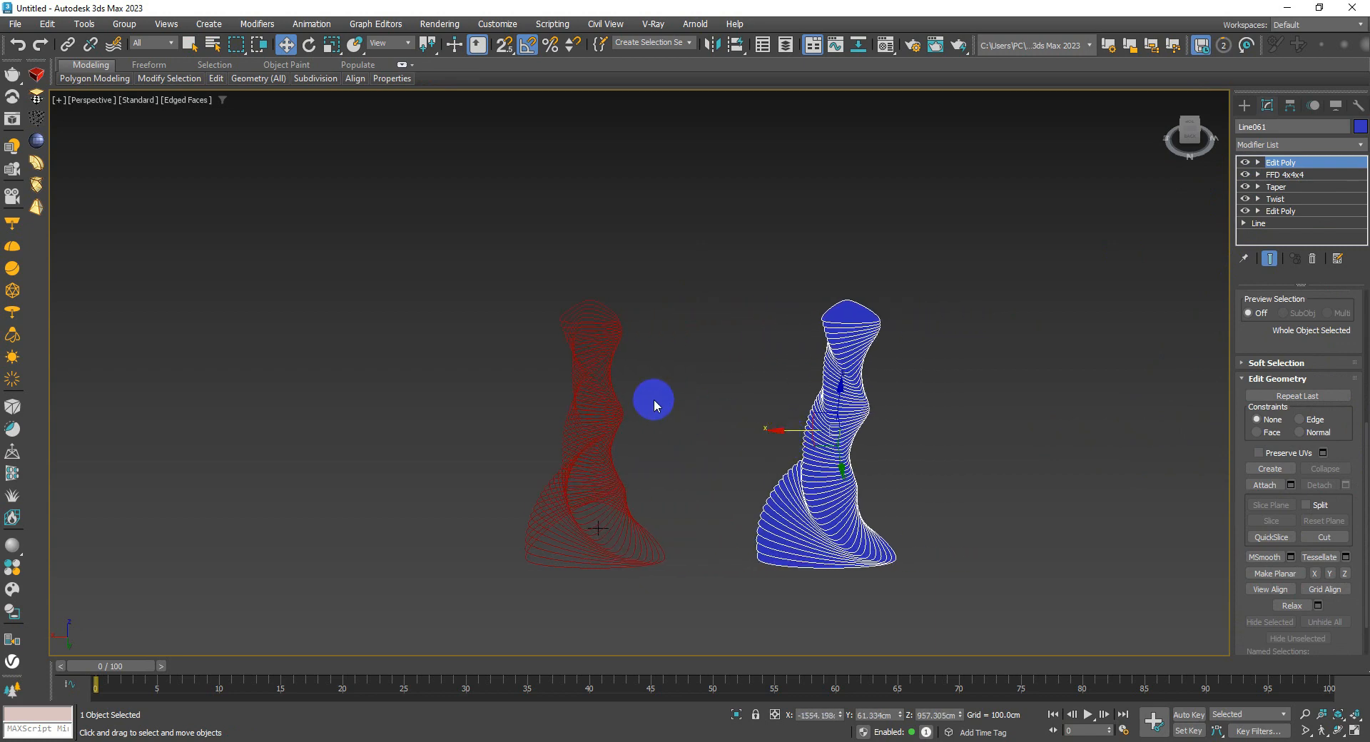
# Step: Apply a CrossSection modifier to the extracted spline shape
pyautogui.click(602, 387)
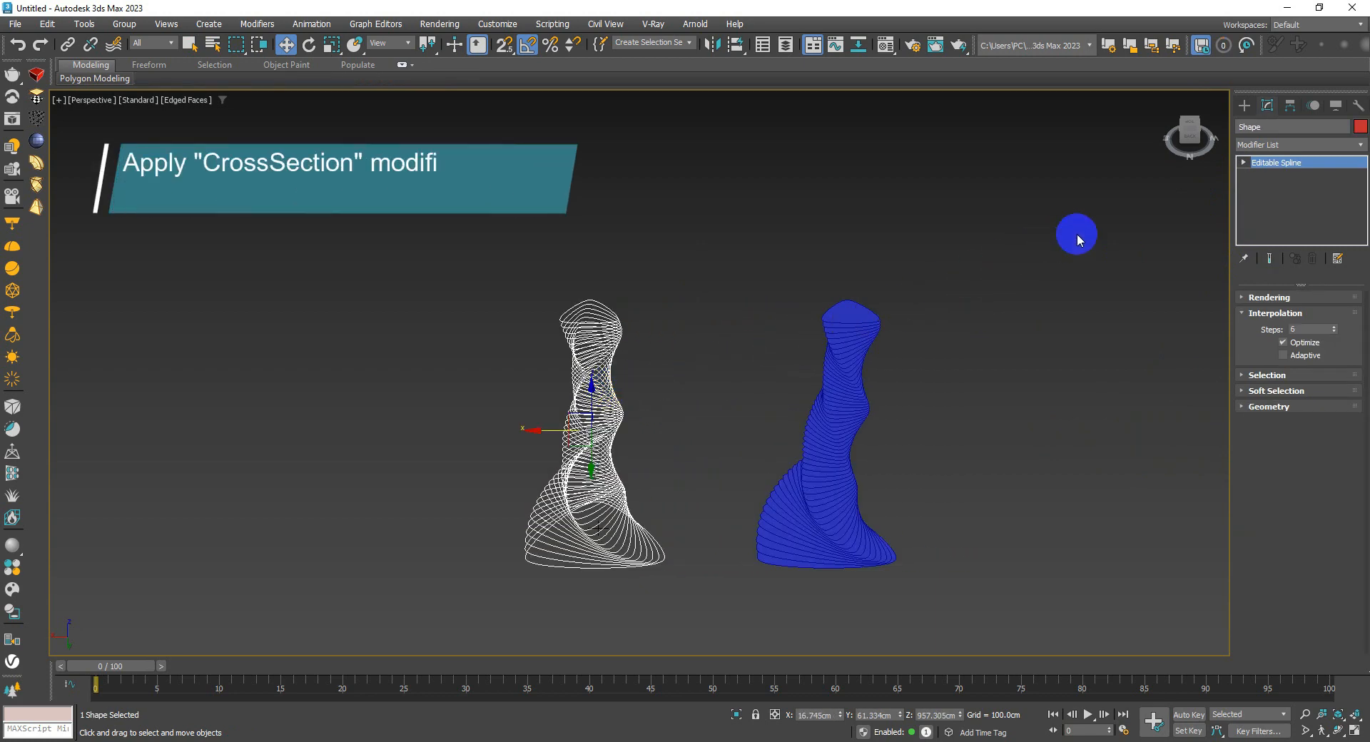
pyautogui.click(1274, 145)
pyautogui.scroll(-9, 1273, 147)
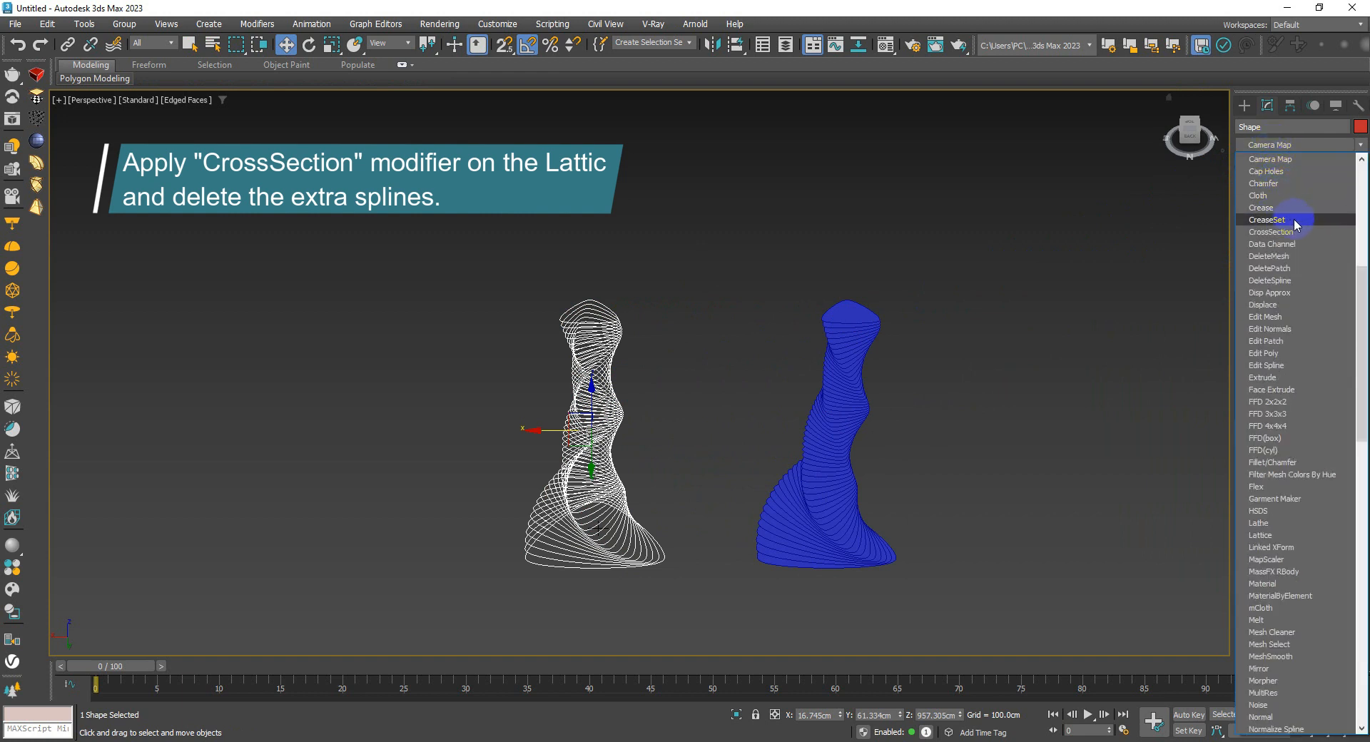
pyautogui.click(1311, 233)
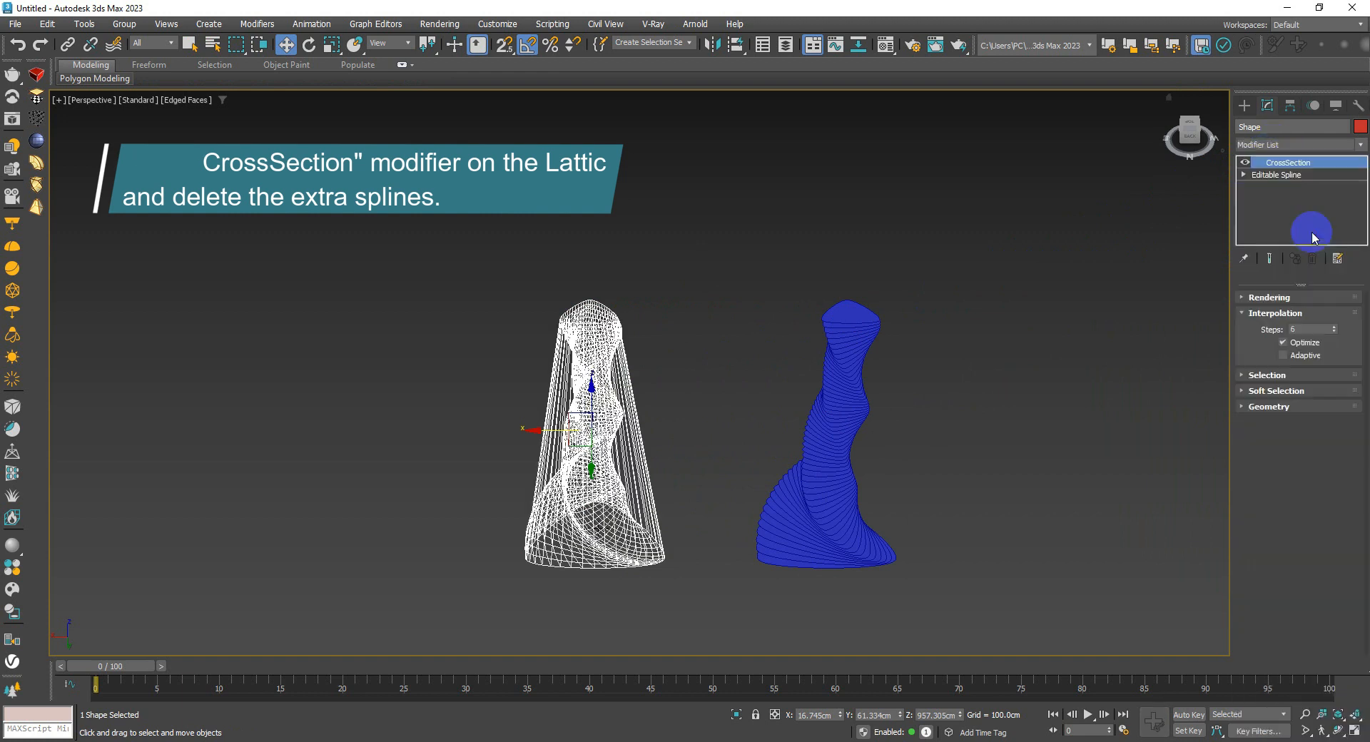
# Step: Add an Edit Spline modifier above the shape's CrossSection modifier
pyautogui.click(1308, 146)
pyautogui.press('e')
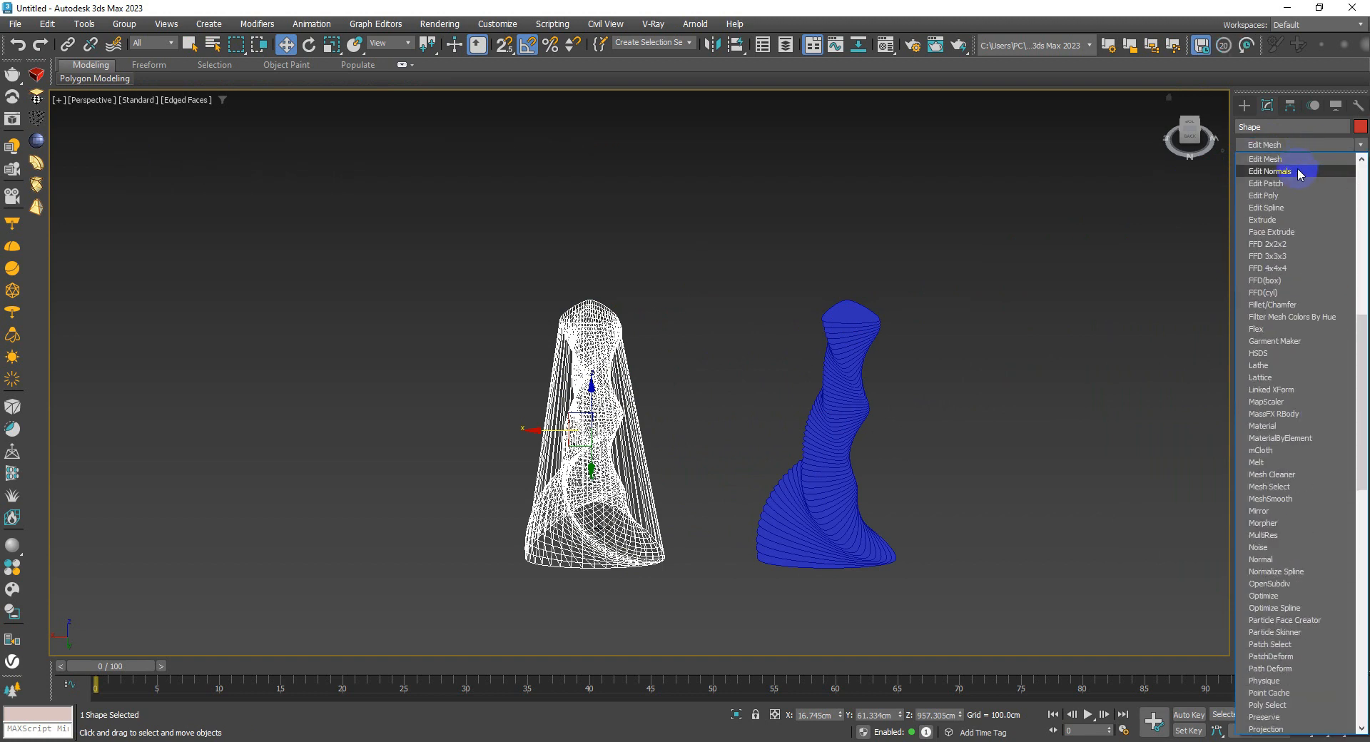
pyautogui.click(1266, 206)
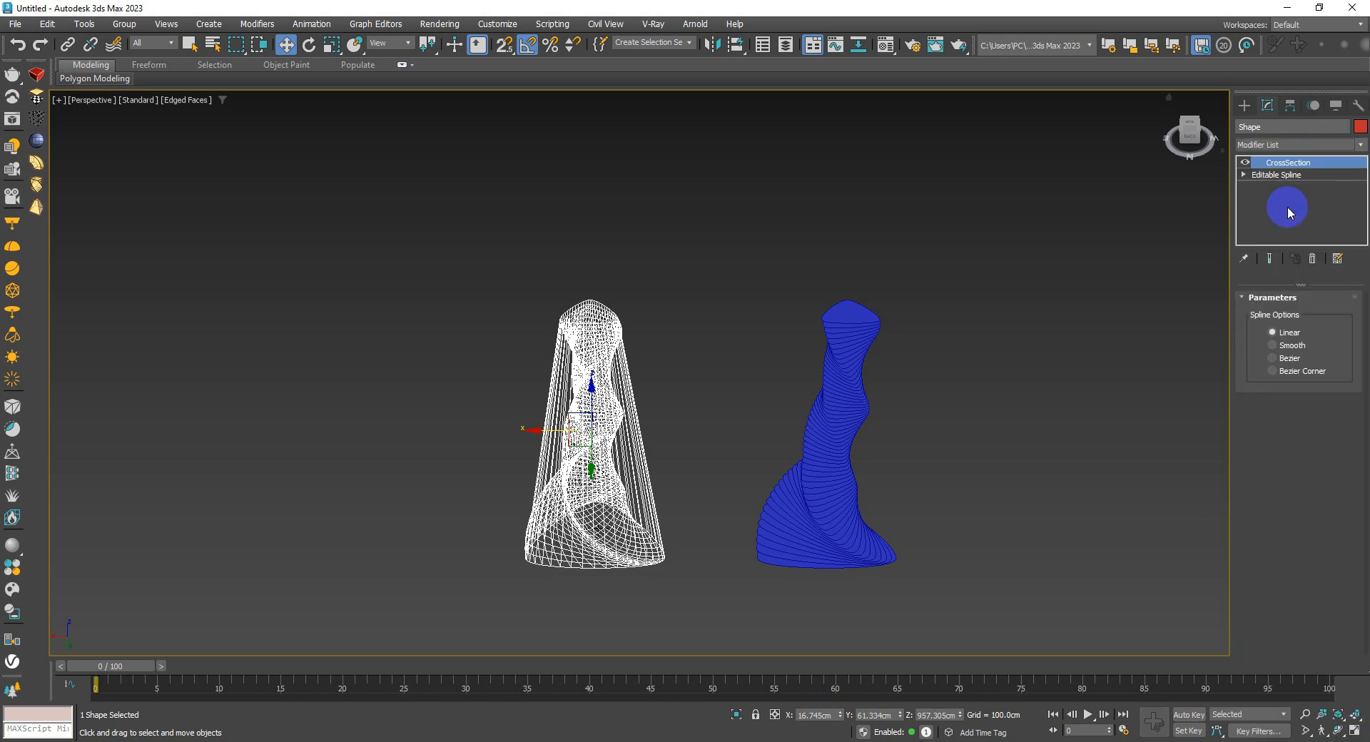
pyautogui.keyDown('alt'); pyautogui.moveTo(580, 483); pyautogui.dragTo(587, 459, button='middle'); pyautogui.keyUp('alt')
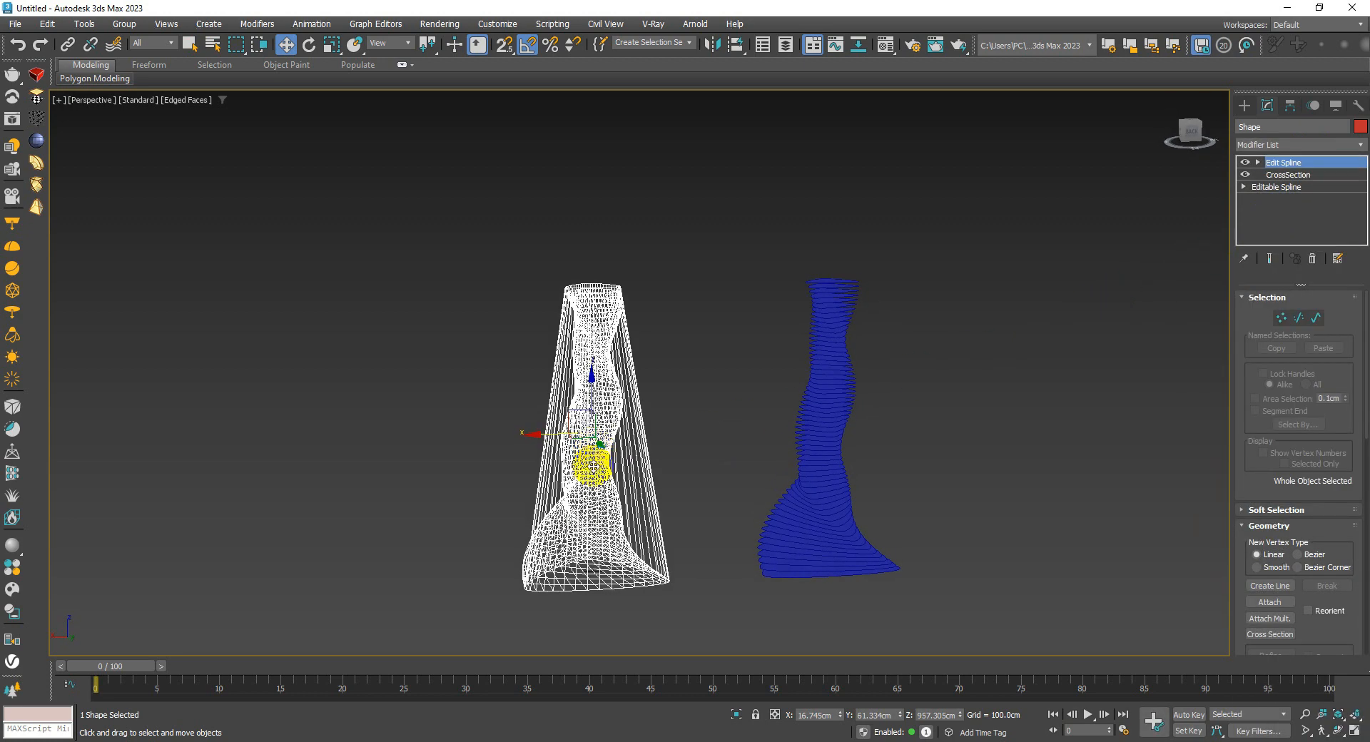
pyautogui.scroll(3, 594, 482)
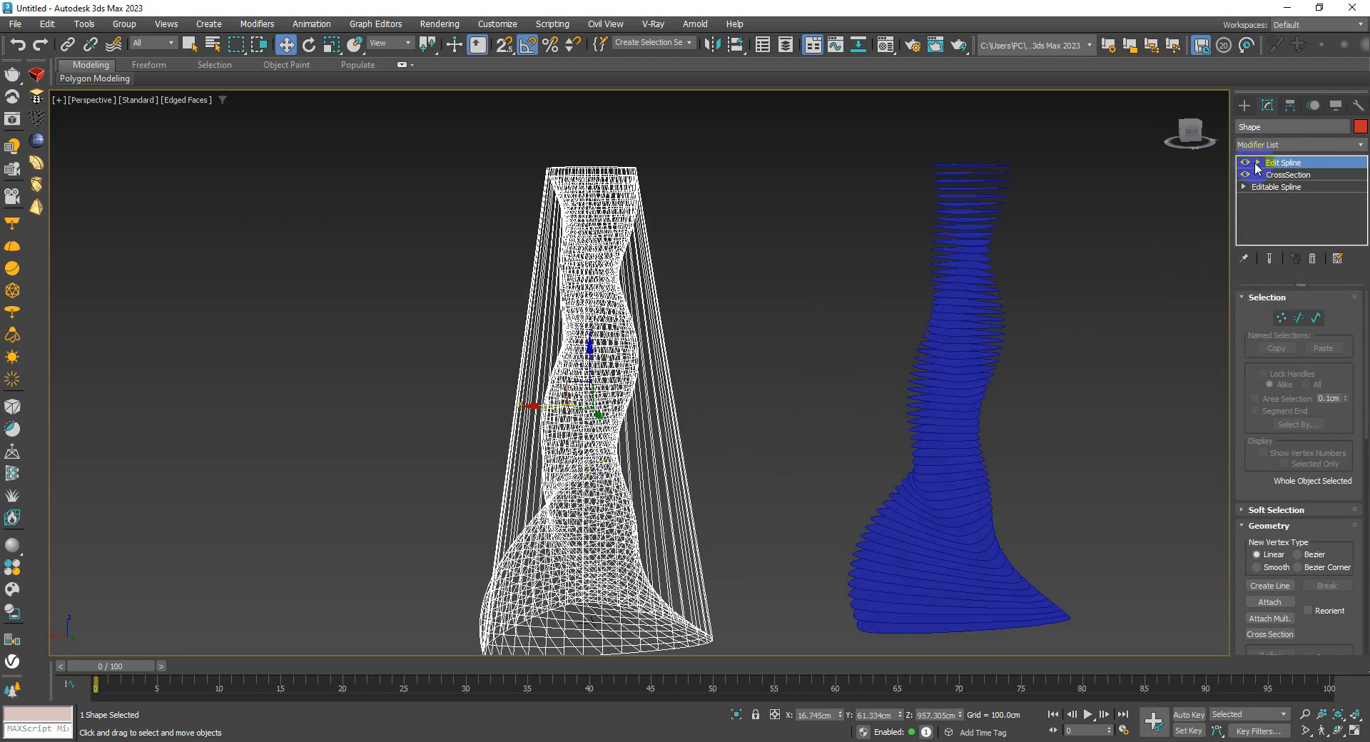
# Step: Select the long stray segments running straight from the lattice's top to its base on all sides and delete them
pyautogui.click(1257, 163)
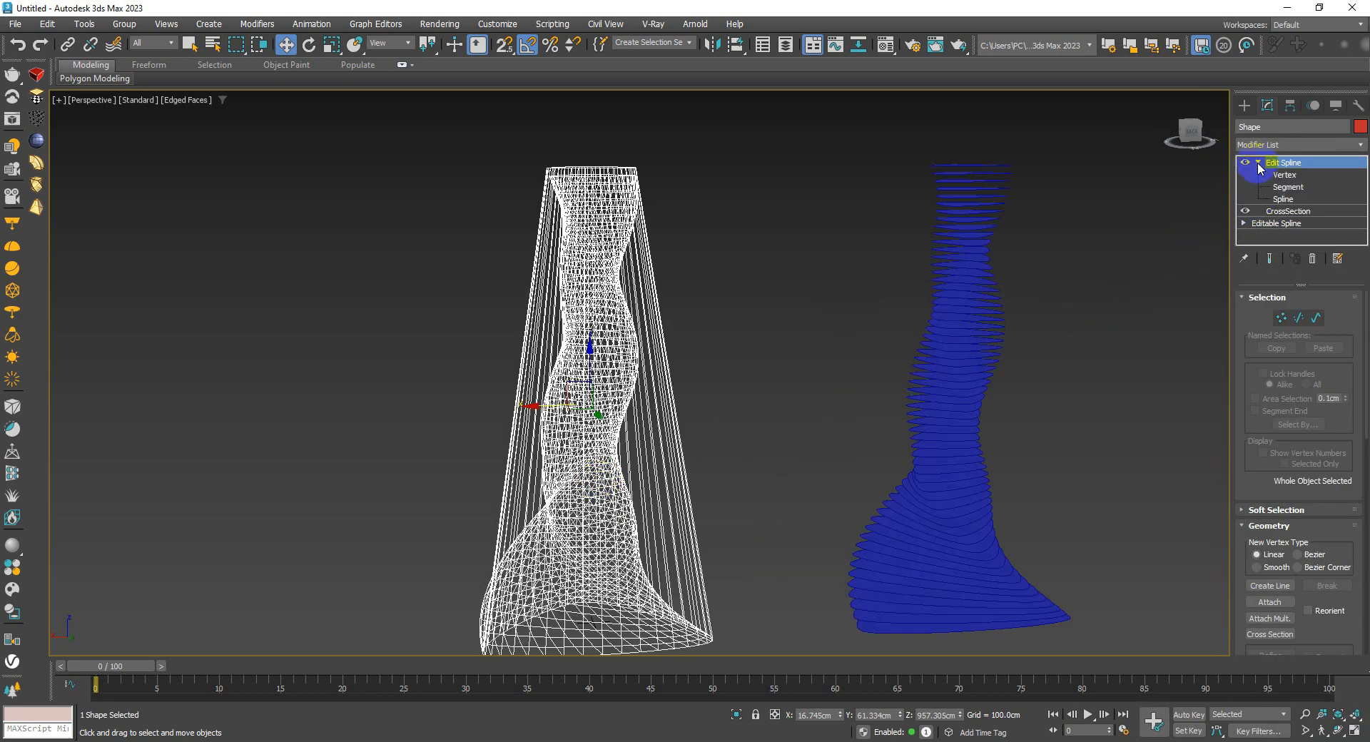
pyautogui.click(1292, 186)
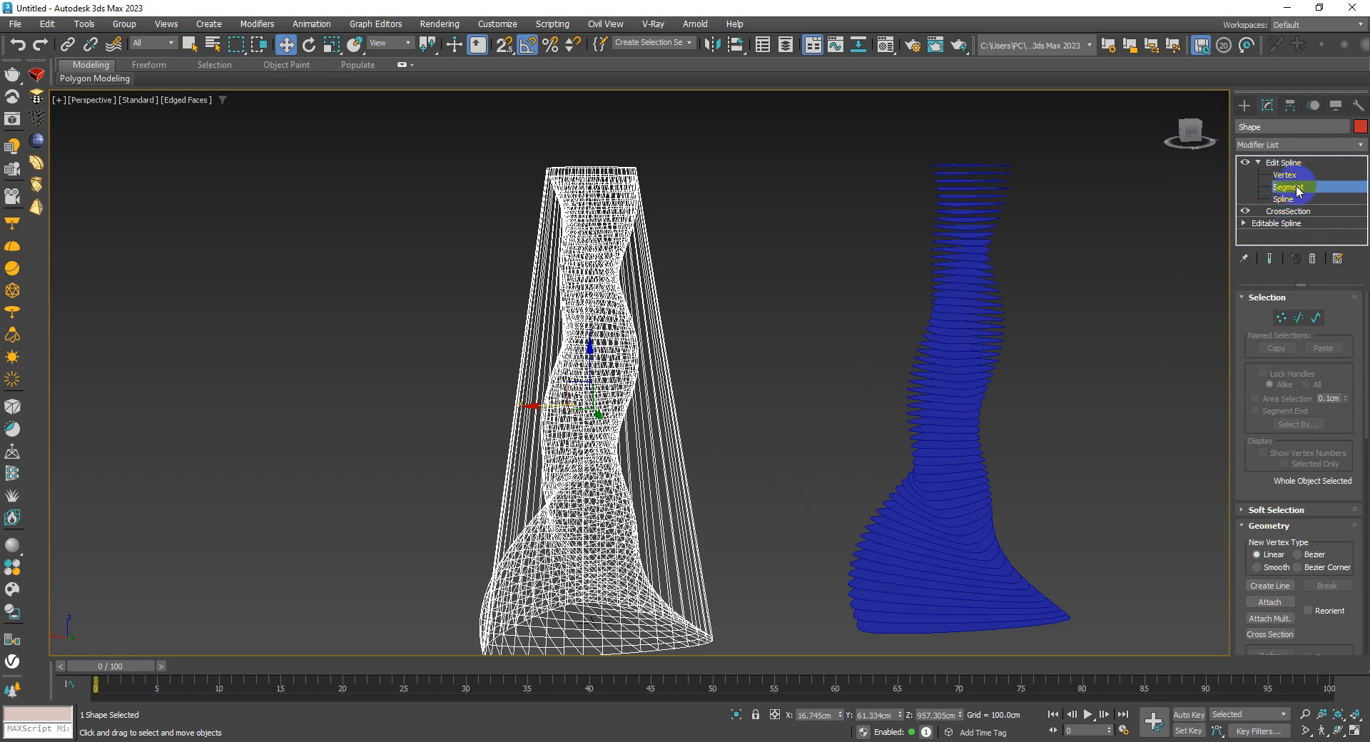
pyautogui.moveTo(732, 449); pyautogui.dragTo(780, 395, button='middle')
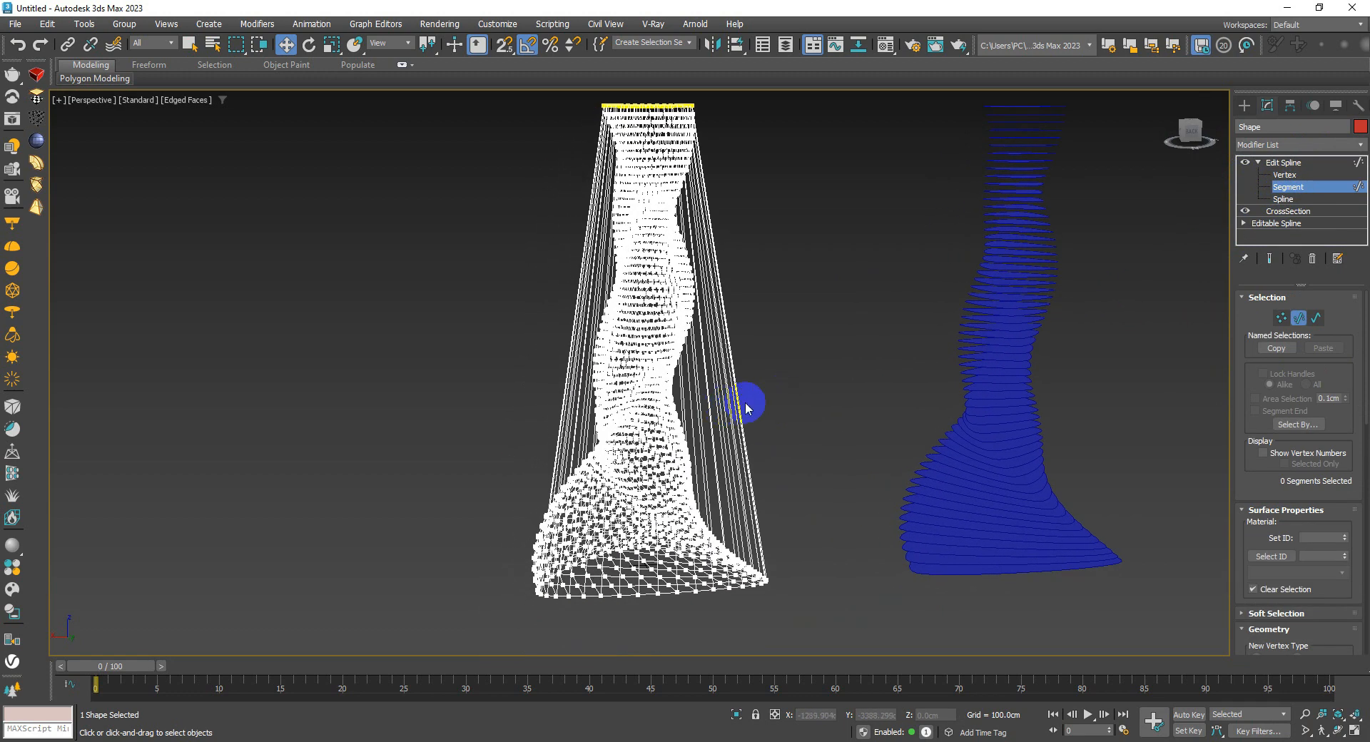
pyautogui.moveTo(790, 371); pyautogui.dragTo(678, 397)
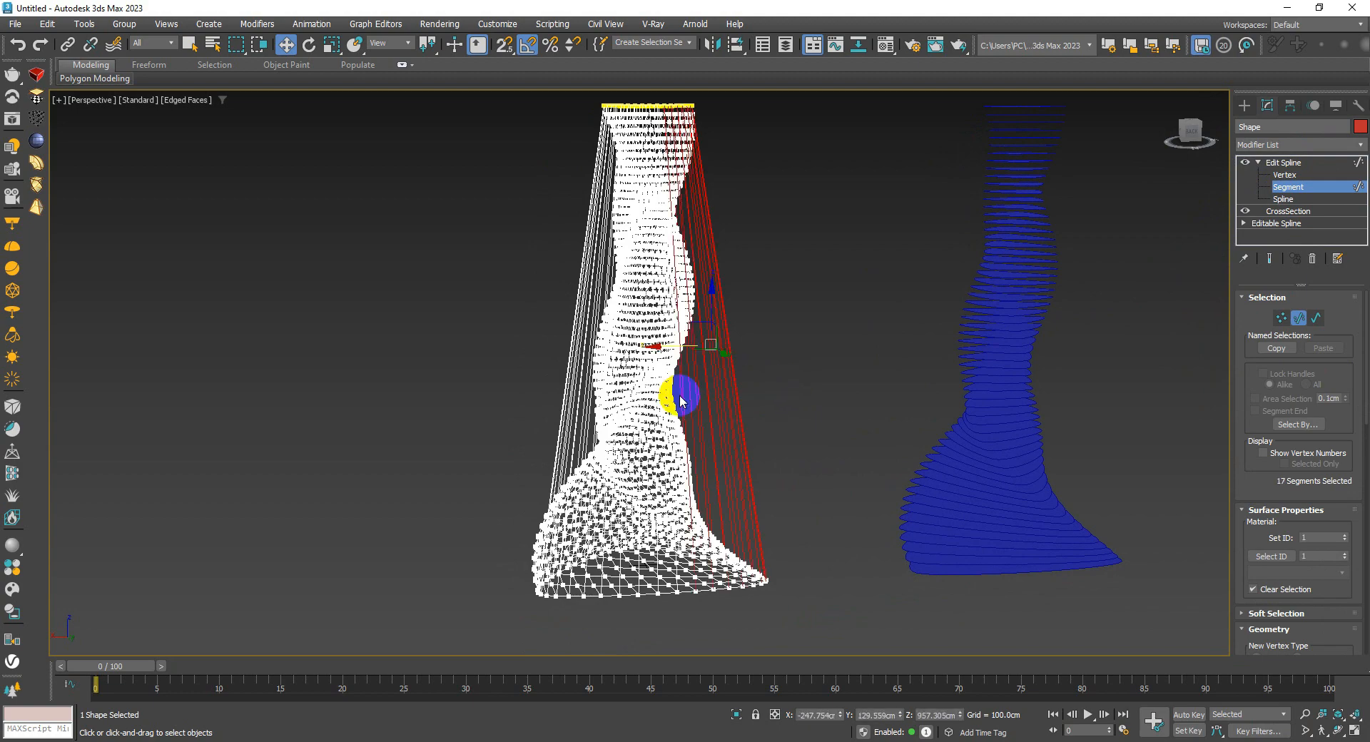
pyautogui.keyDown('alt'); pyautogui.moveTo(683, 401); pyautogui.dragTo(801, 400, button='middle'); pyautogui.keyUp('alt')
pyautogui.moveTo(813, 402); pyautogui.dragTo(733, 422)
pyautogui.keyDown('alt'); pyautogui.moveTo(735, 422); pyautogui.dragTo(882, 426, button='middle'); pyautogui.keyUp('alt')
pyautogui.moveTo(872, 463); pyautogui.dragTo(773, 474)
pyautogui.keyDown('alt'); pyautogui.moveTo(773, 473); pyautogui.dragTo(880, 473, button='middle'); pyautogui.keyUp('alt')
pyautogui.scroll(2, 800, 405)
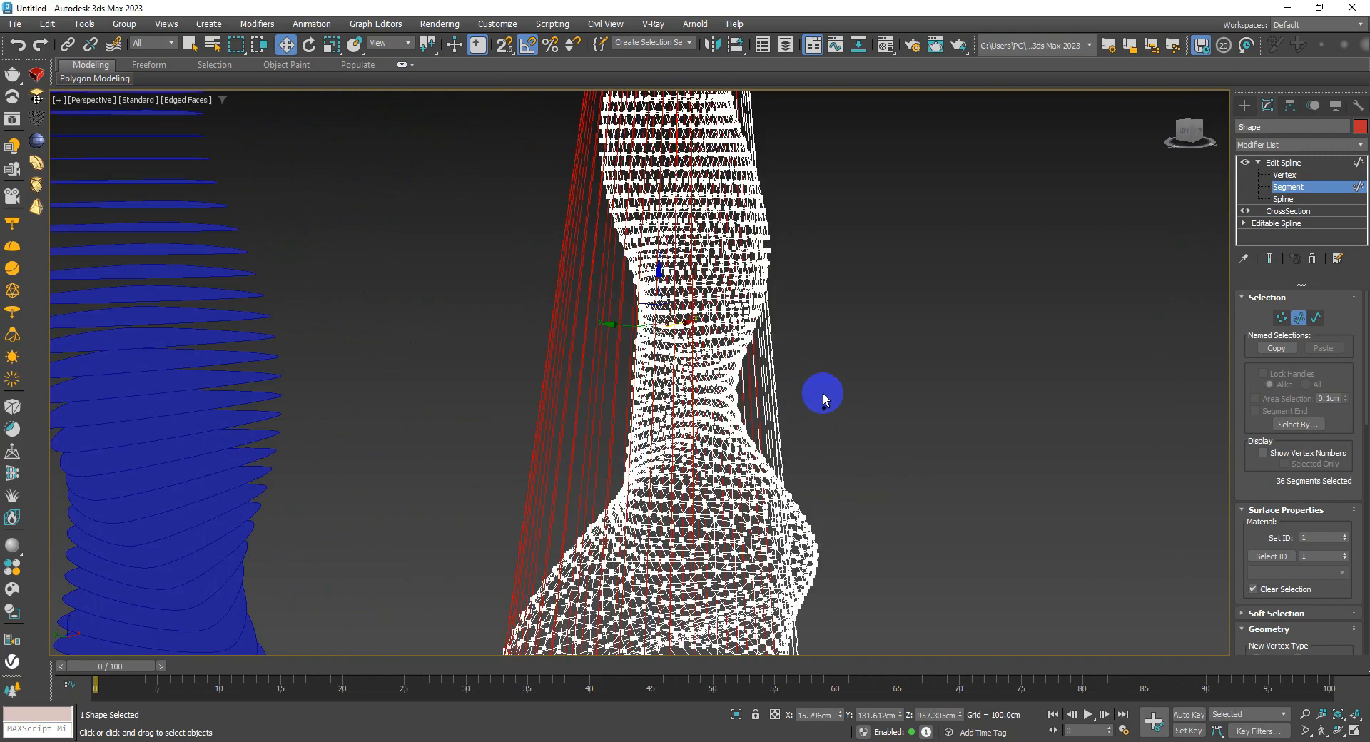
pyautogui.moveTo(840, 385); pyautogui.dragTo(748, 408)
pyautogui.keyDown('alt'); pyautogui.moveTo(749, 407); pyautogui.dragTo(821, 342, button='middle'); pyautogui.keyUp('alt')
pyautogui.keyDown('ctrl'); pyautogui.moveTo(799, 269); pyautogui.dragTo(748, 276); pyautogui.keyUp('ctrl')
pyautogui.scroll(-3, 698, 372)
pyautogui.keyDown('alt'); pyautogui.moveTo(698, 371); pyautogui.dragTo(721, 412, button='middle'); pyautogui.keyUp('alt')
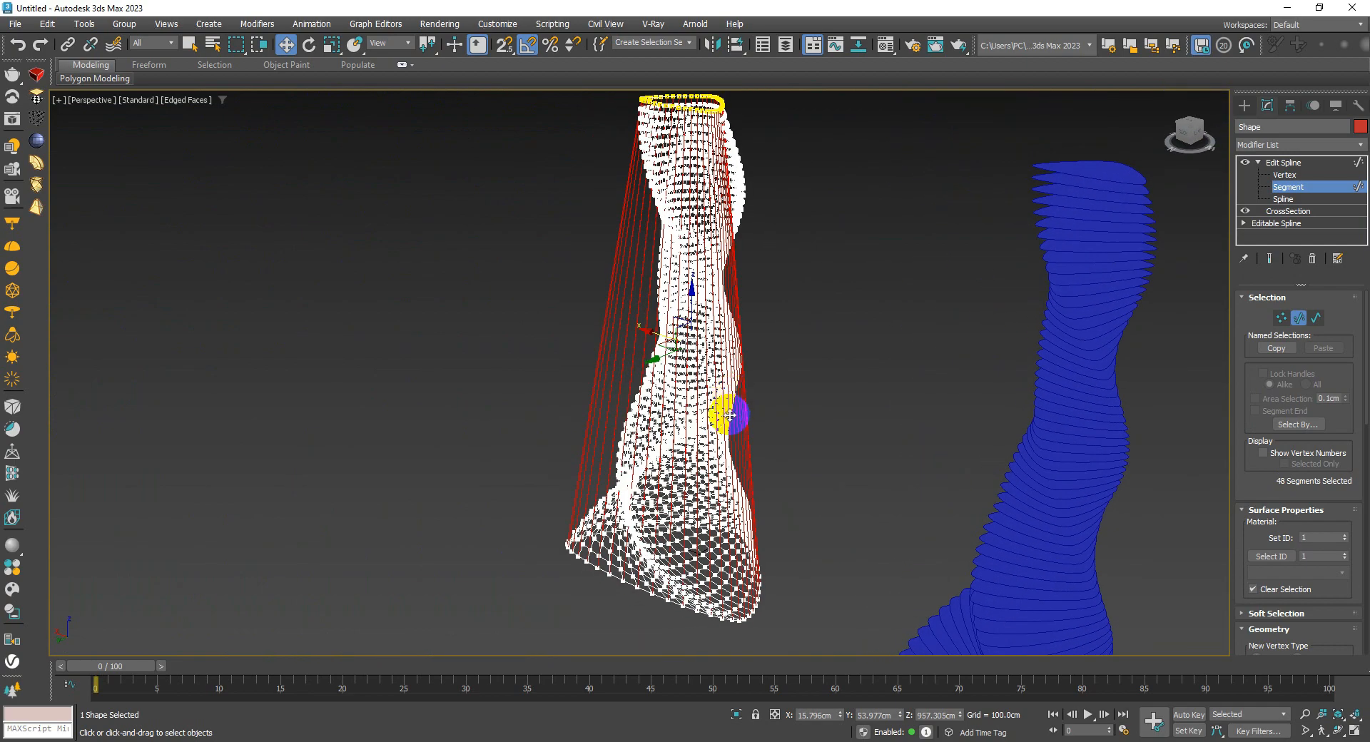
pyautogui.press('Delete')
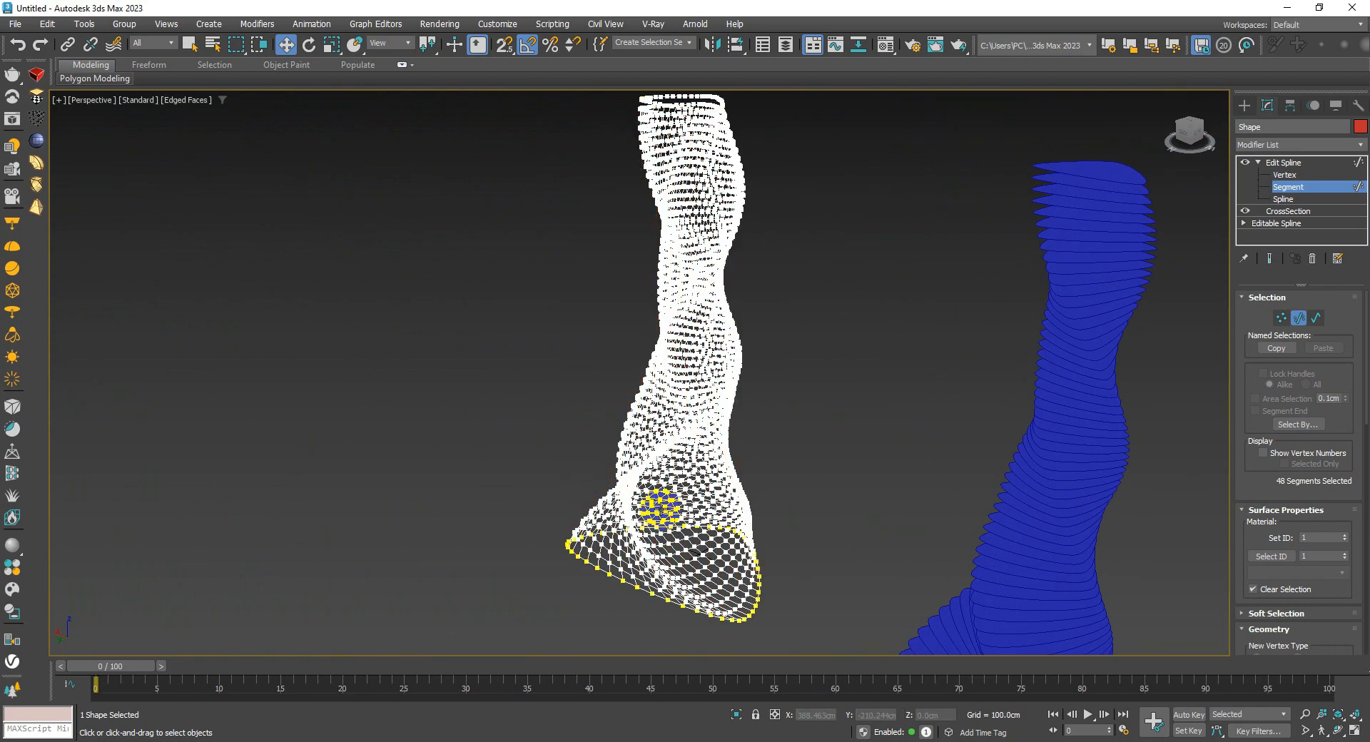
pyautogui.moveTo(701, 403); pyautogui.dragTo(700, 444, button='middle')
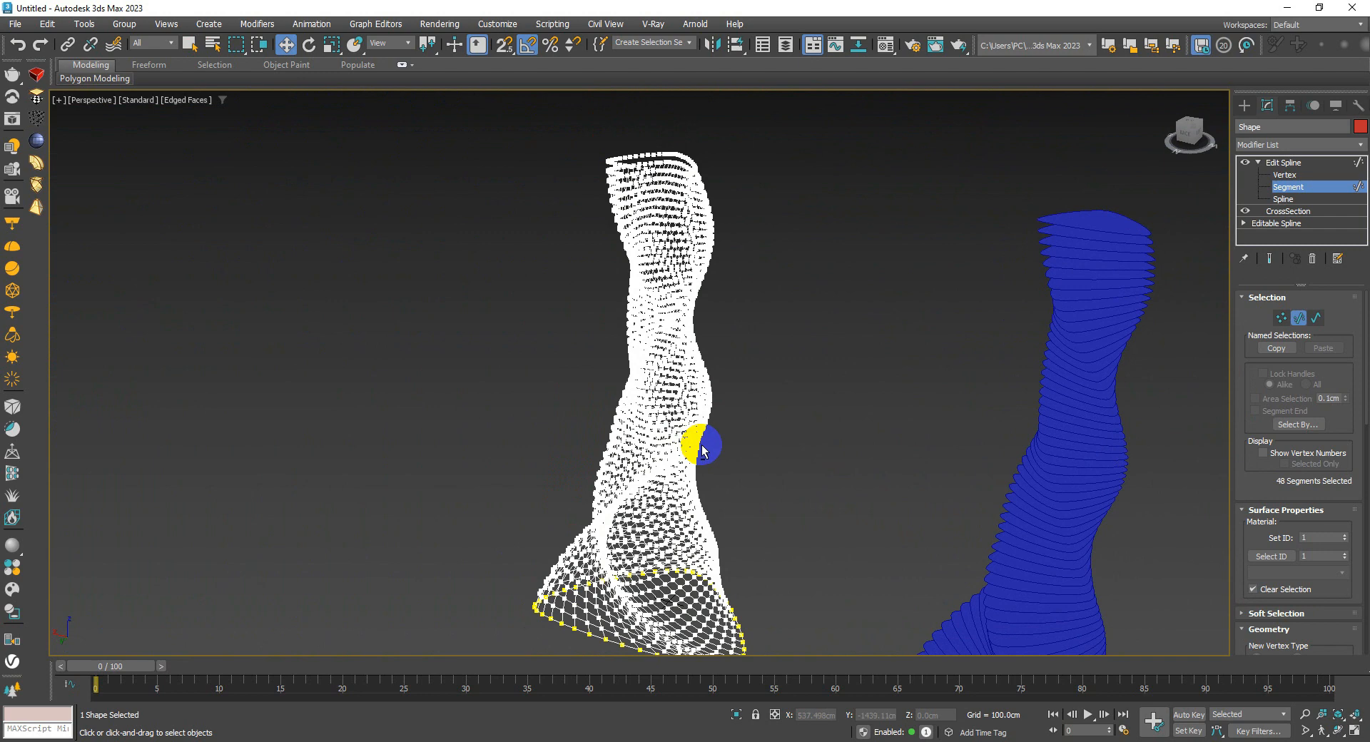
pyautogui.click(1284, 188)
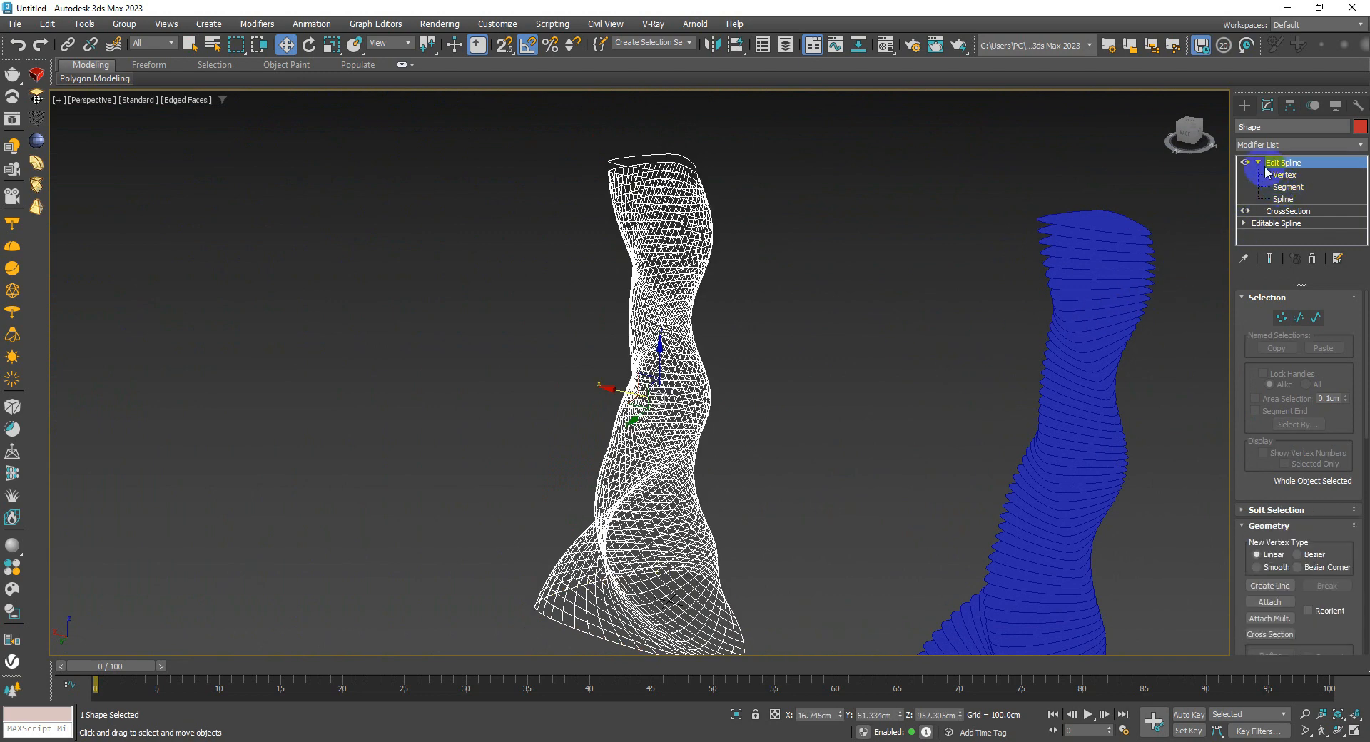
pyautogui.click(1258, 162)
# Step: Delete the separate closed spline floating above the top of the lattice
pyautogui.keyDown('alt'); pyautogui.moveTo(755, 421); pyautogui.dragTo(766, 400, button='middle'); pyautogui.keyUp('alt')
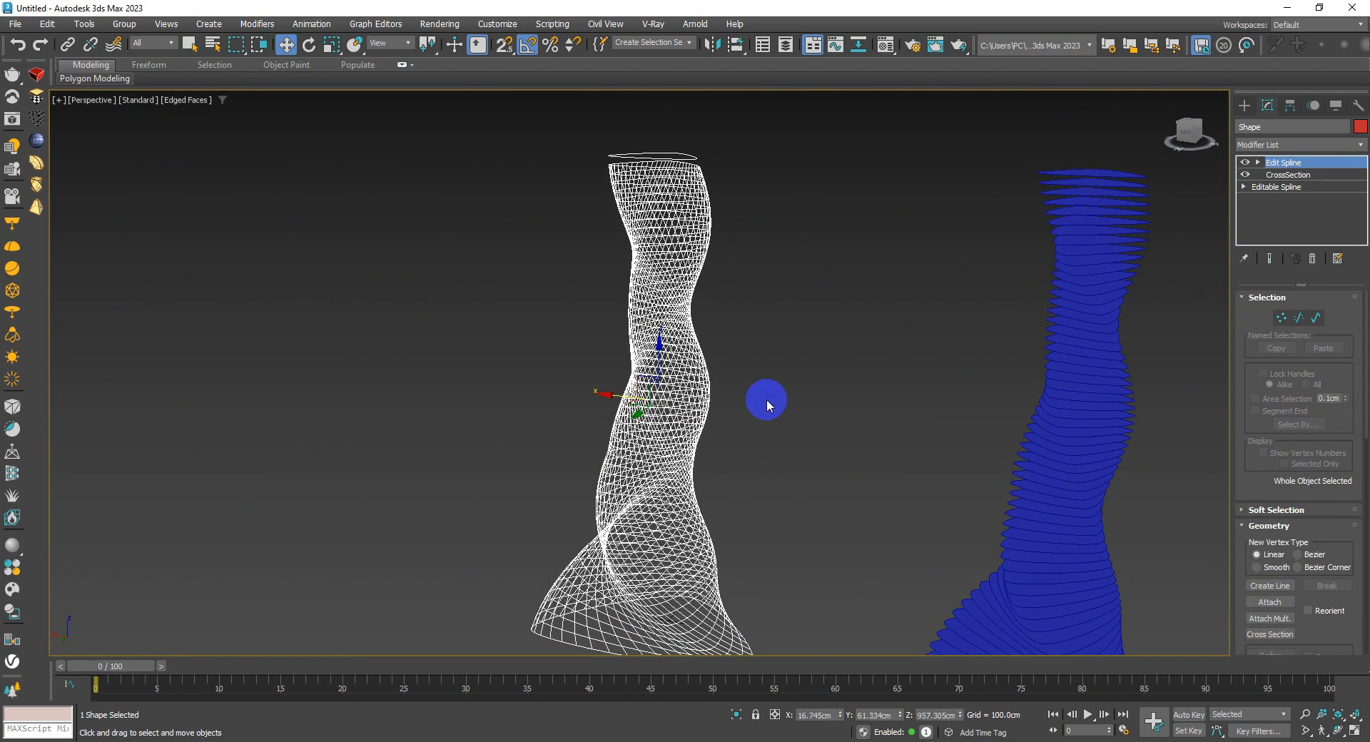
pyautogui.press('3')
pyautogui.click(712, 158)
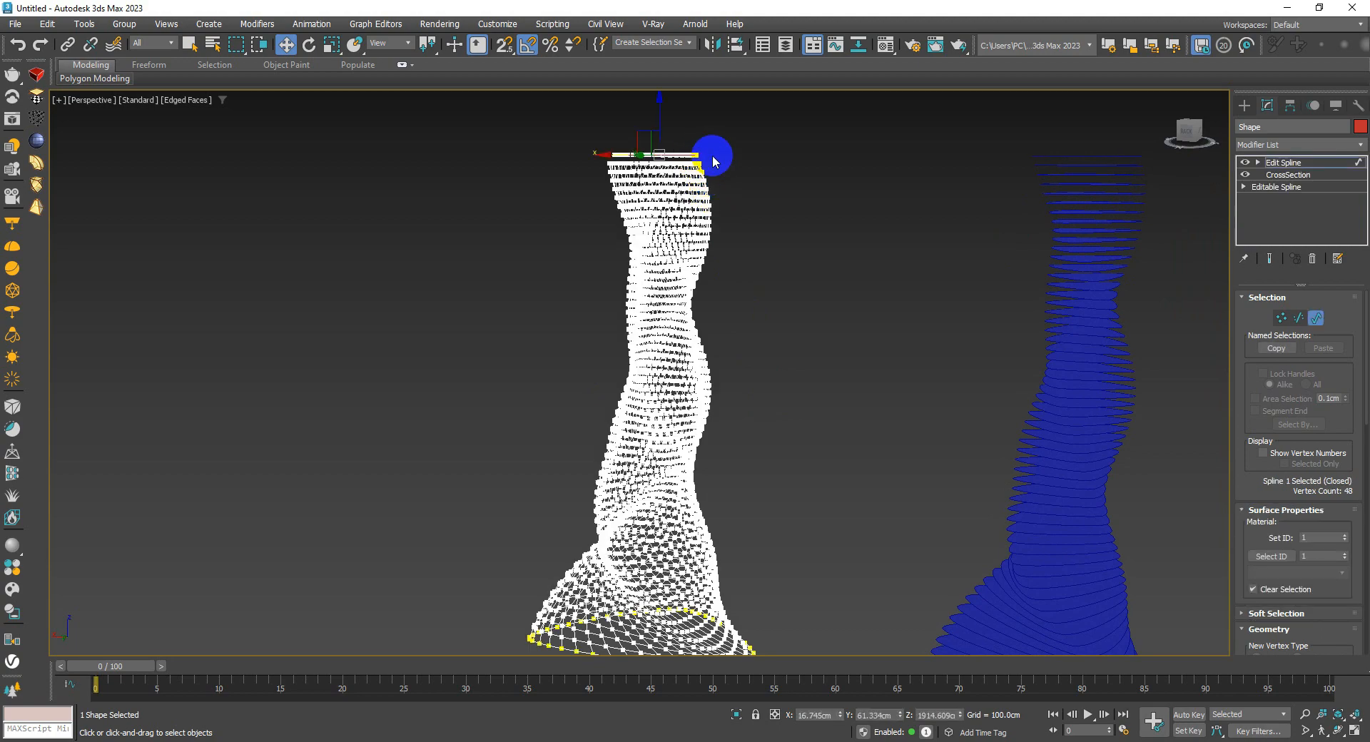
pyautogui.click(712, 160)
pyautogui.press('3')
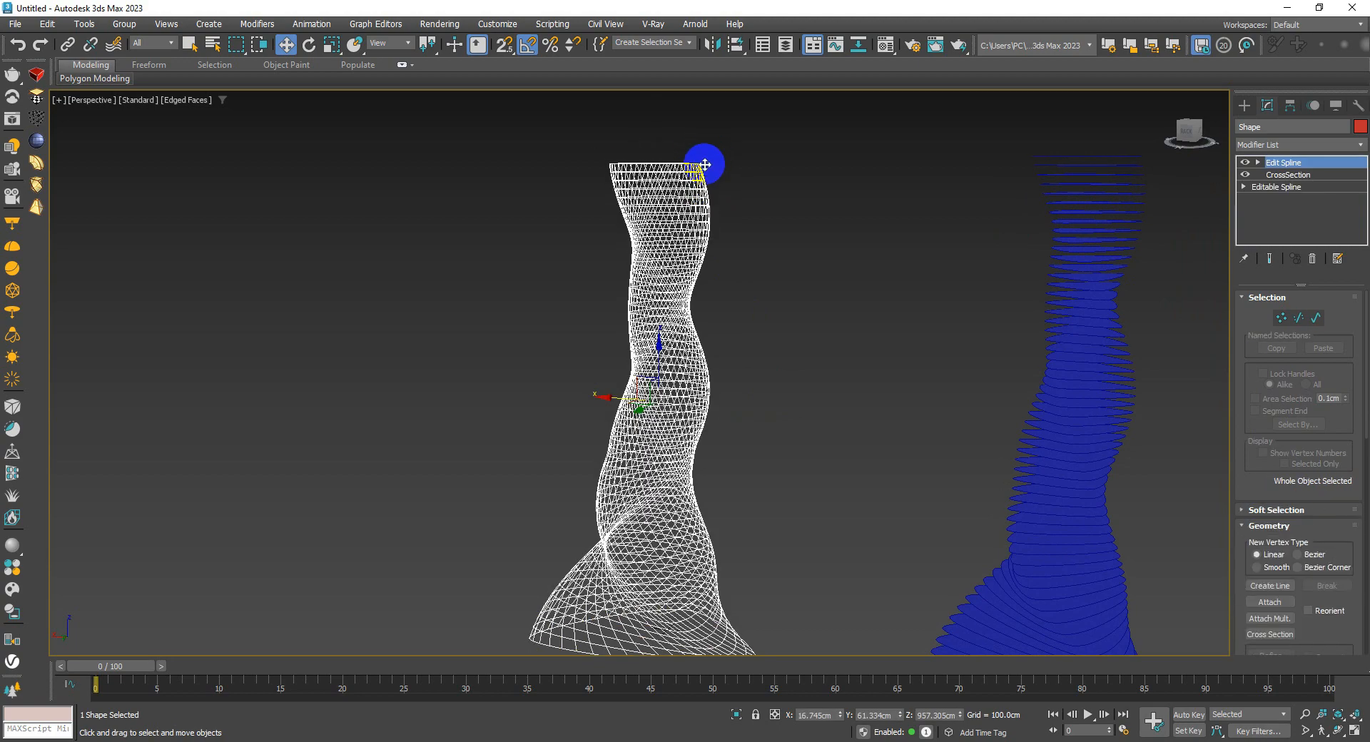
# Step: Convert the cleaned-up lattice shape to an Editable Spline
pyautogui.scroll(-4, 717, 378)
pyautogui.moveTo(717, 379)
pyautogui.keyDown('alt'); pyautogui.mouseDown(button='middle')
pyautogui.moveTo(737, 404)
pyautogui.moveTo(905, 406)
pyautogui.moveTo(731, 416)
pyautogui.moveTo(692, 410)
pyautogui.moveTo(703, 398)
pyautogui.mouseUp(button='middle'); pyautogui.keyUp('alt')
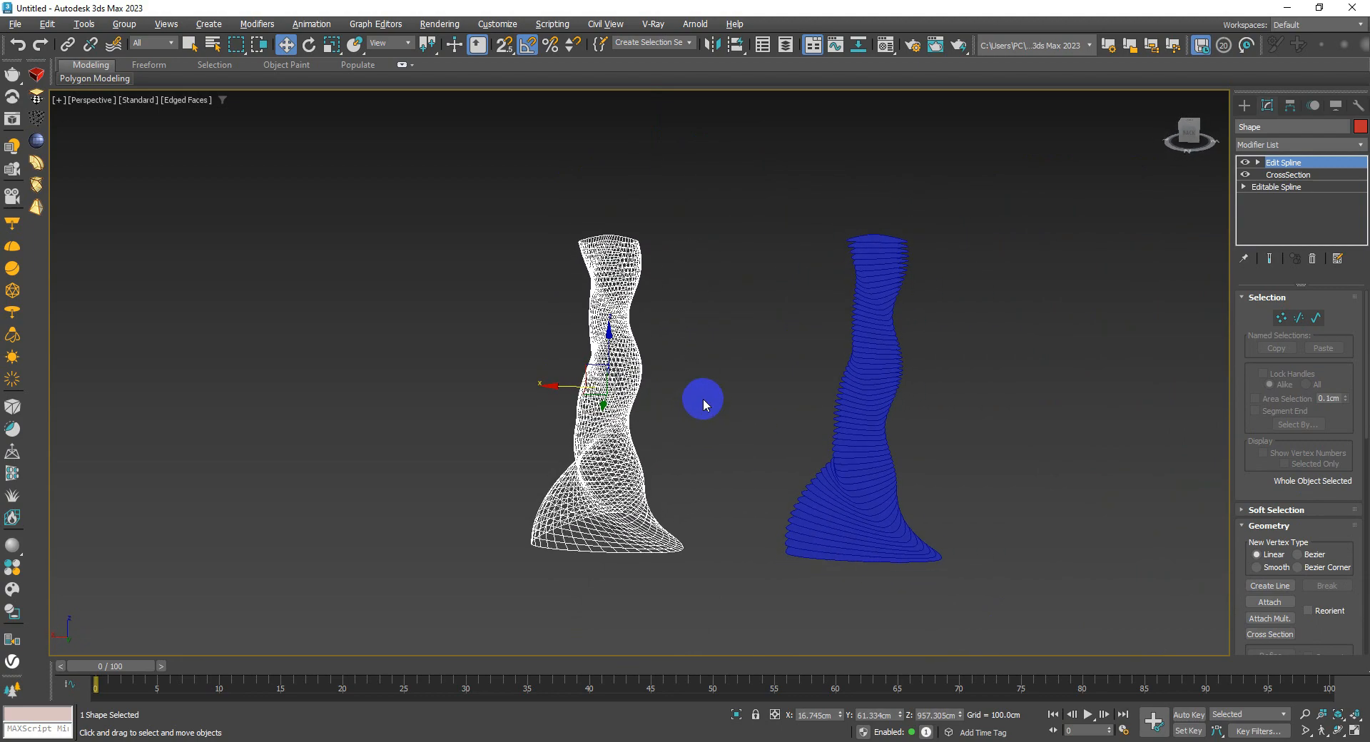
pyautogui.scroll(4, 639, 477)
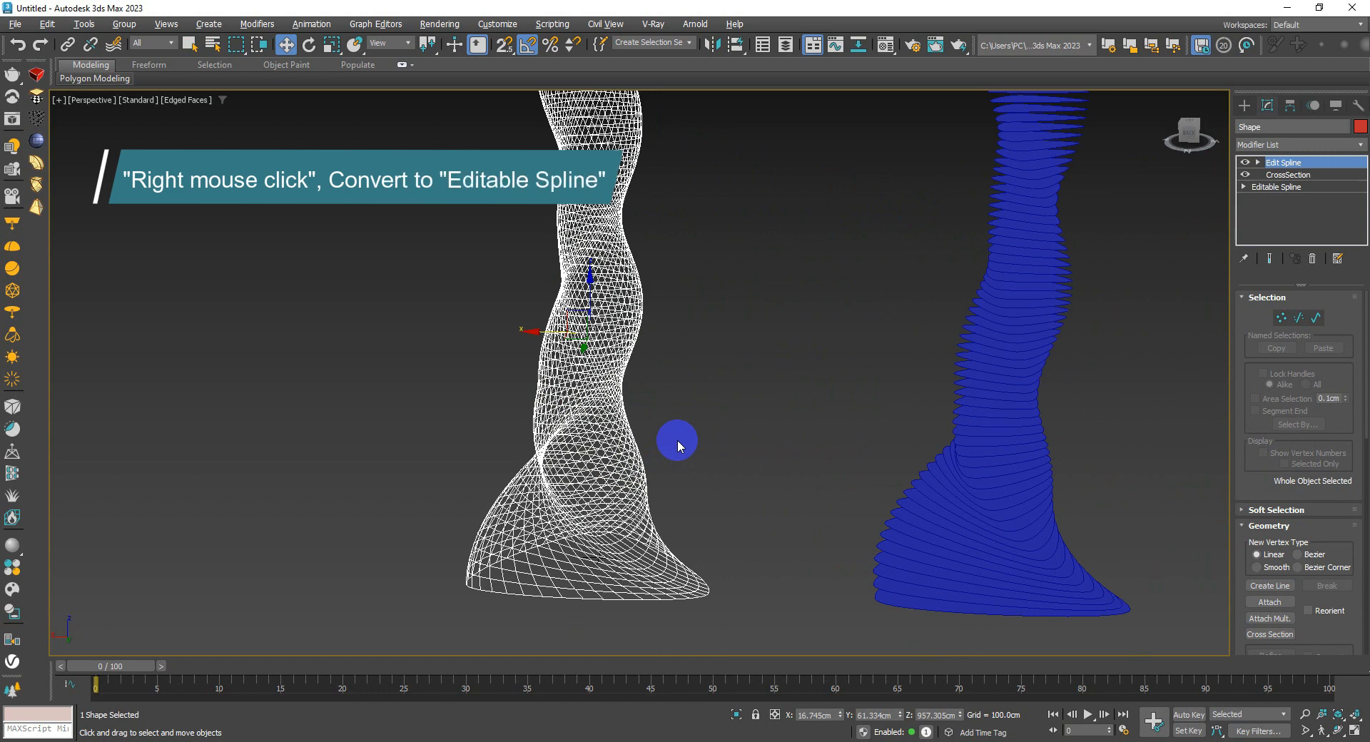
pyautogui.rightClick(675, 438)
pyautogui.moveTo(753, 625)
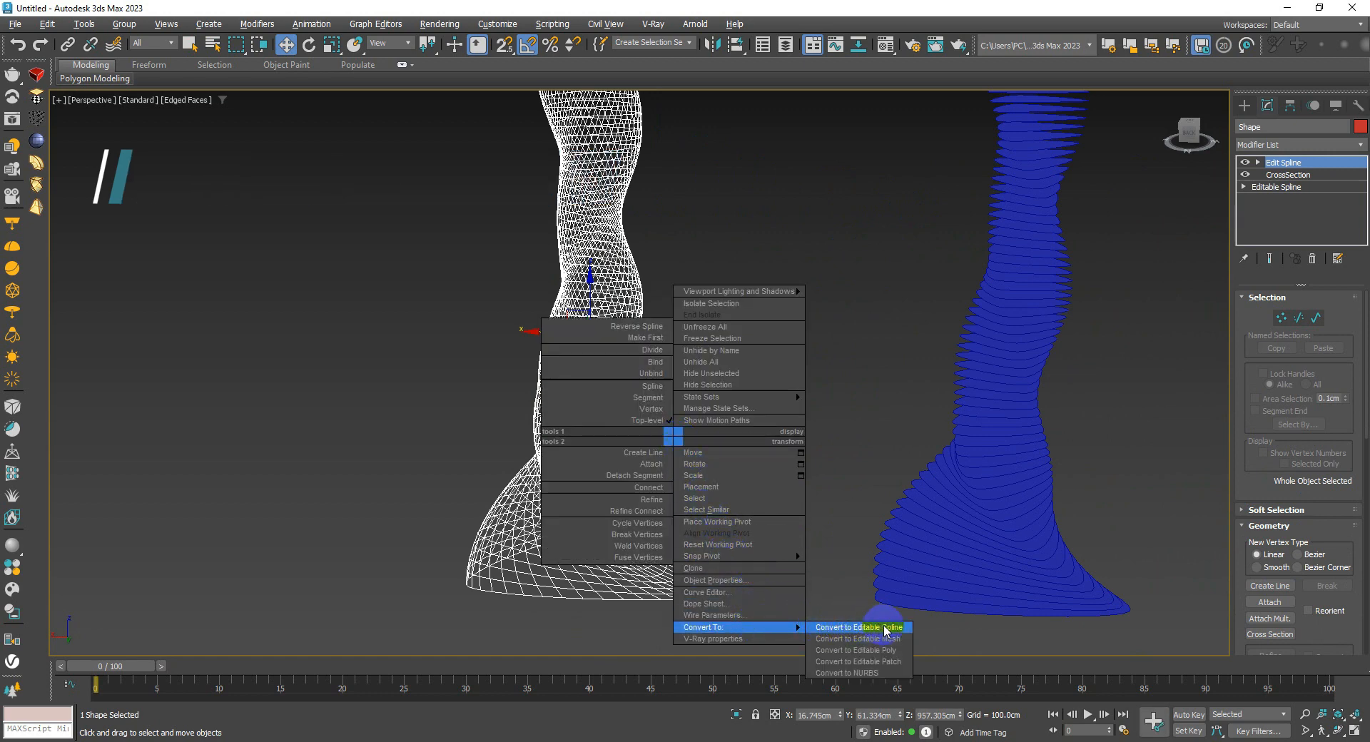
pyautogui.click(883, 627)
pyautogui.moveTo(764, 406); pyautogui.dragTo(754, 478, button='middle')
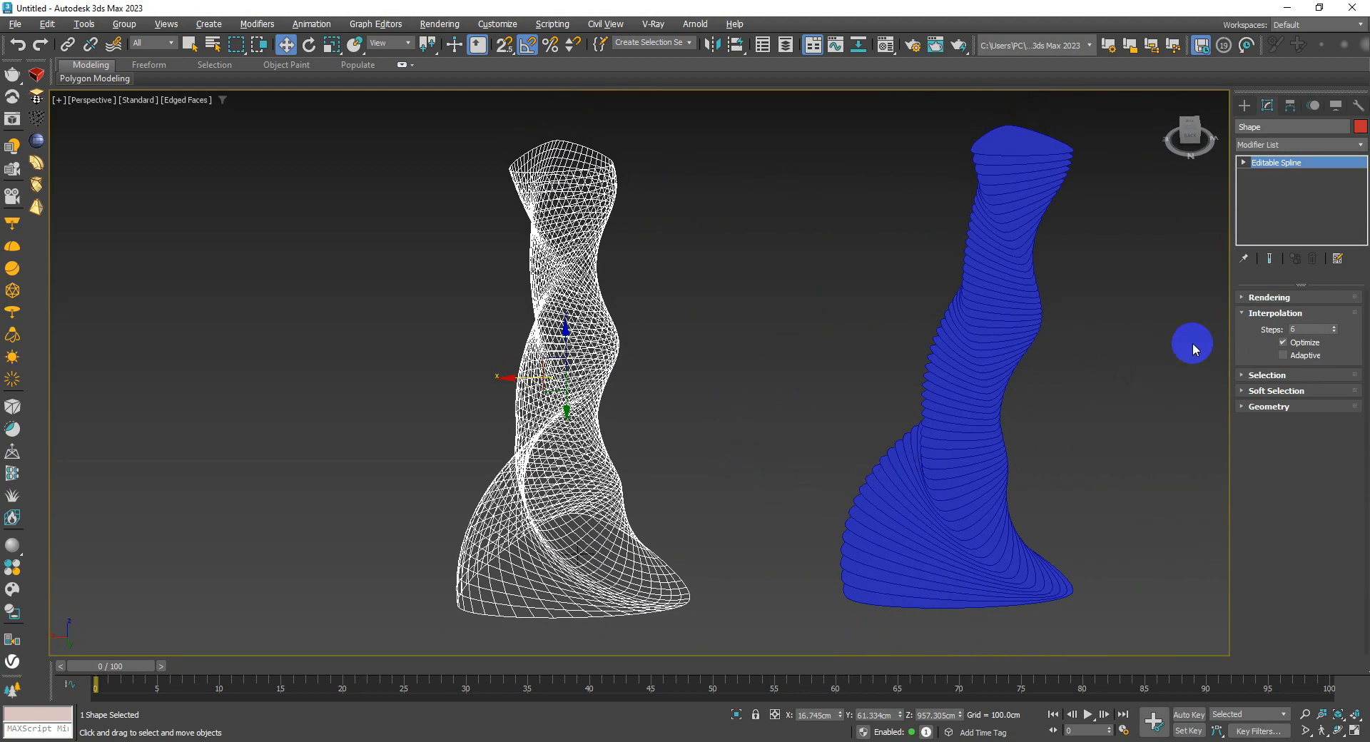
# Step: Enable the lattice spline in the renderer and viewport, and display it shaded without edges
pyautogui.click(1267, 297)
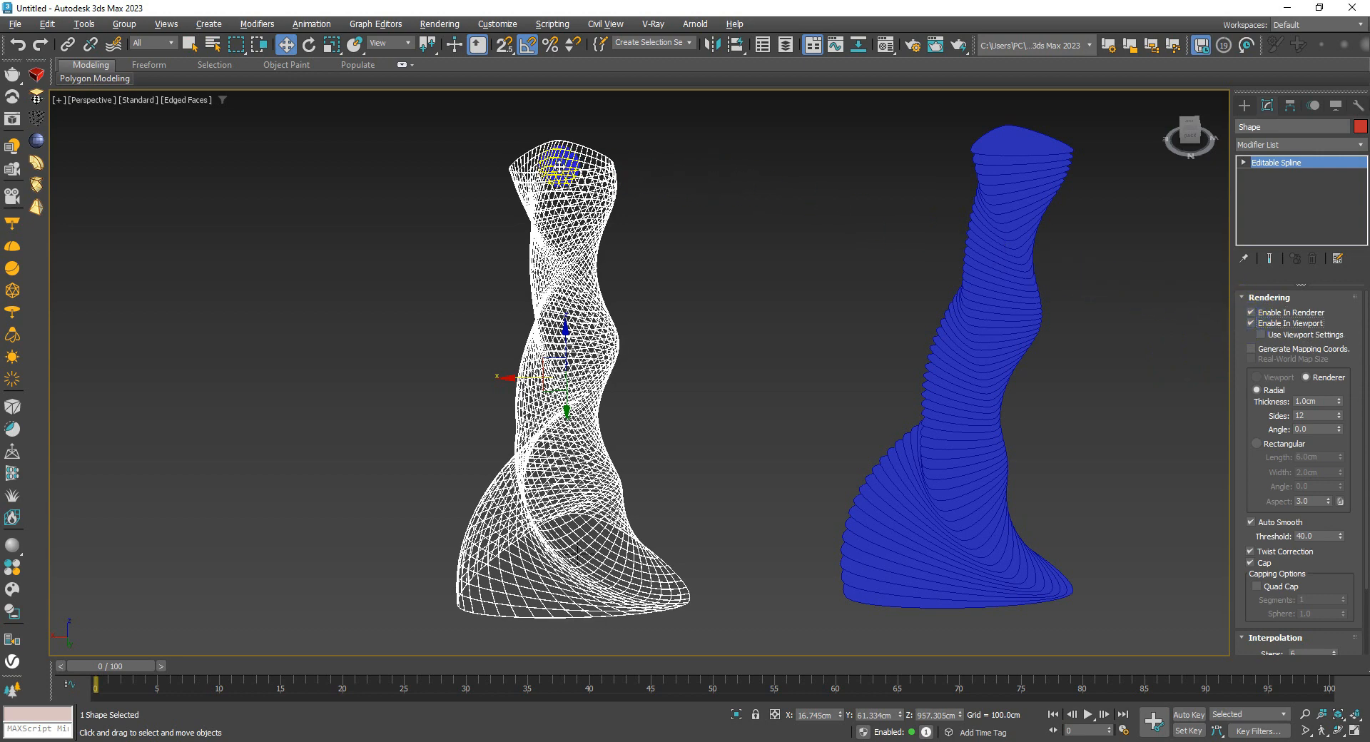
pyautogui.scroll(4, 558, 165)
pyautogui.scroll(5, 557, 165)
pyautogui.press('F3')
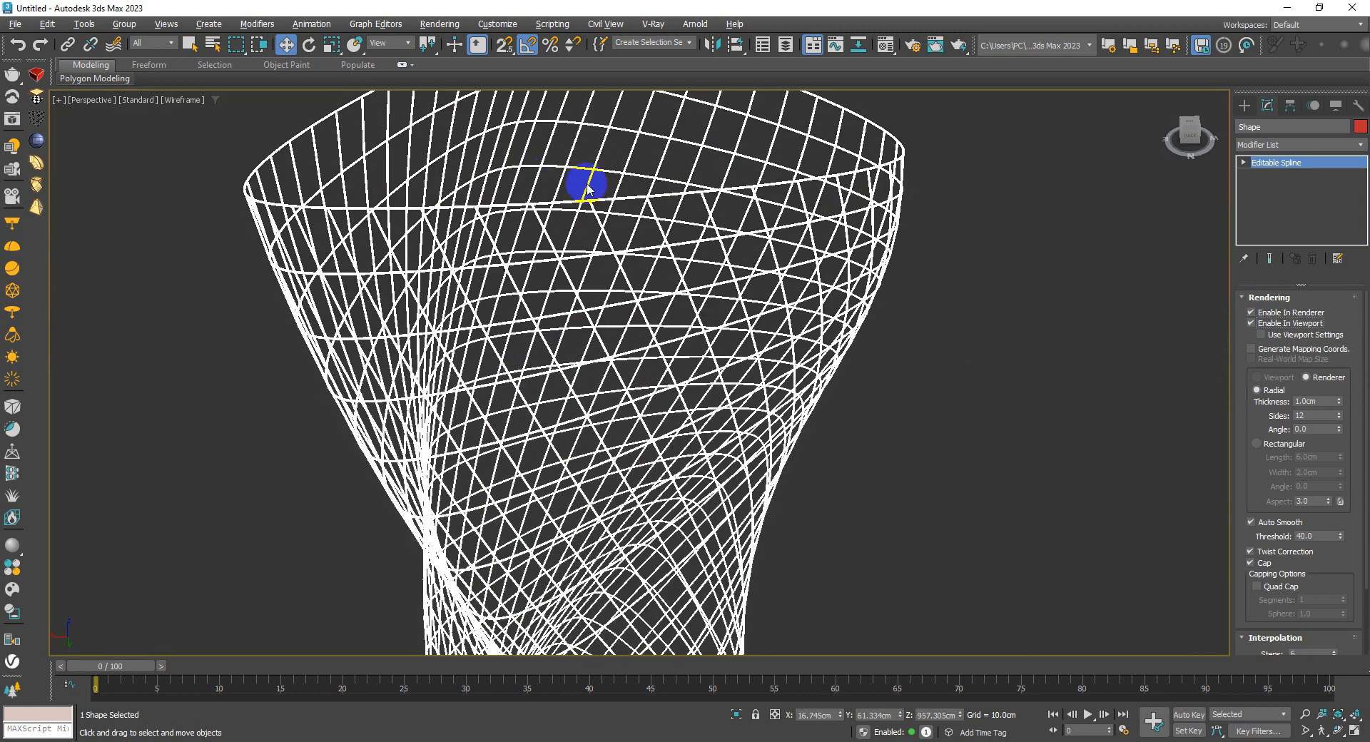
pyautogui.press('F3')
pyautogui.moveTo(694, 210); pyautogui.dragTo(677, 224, button='middle')
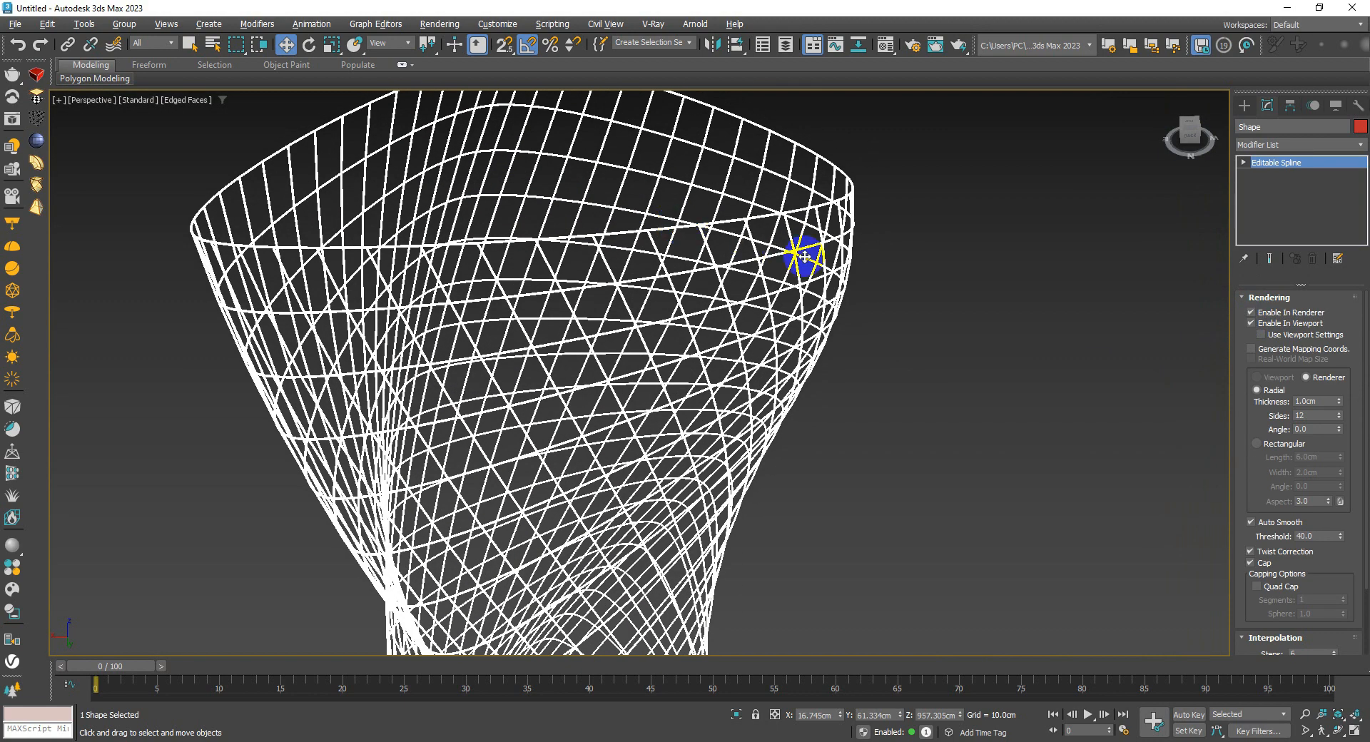
pyautogui.click(879, 265)
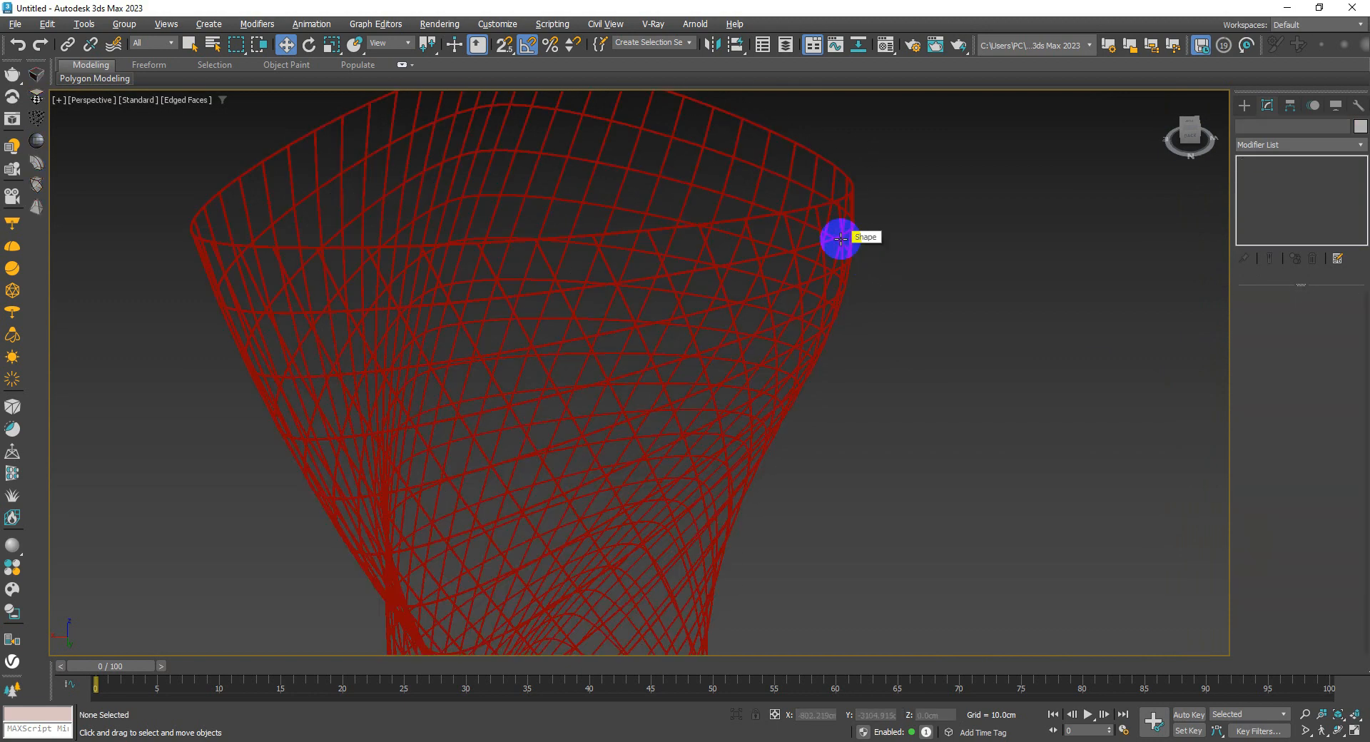
pyautogui.click(840, 239)
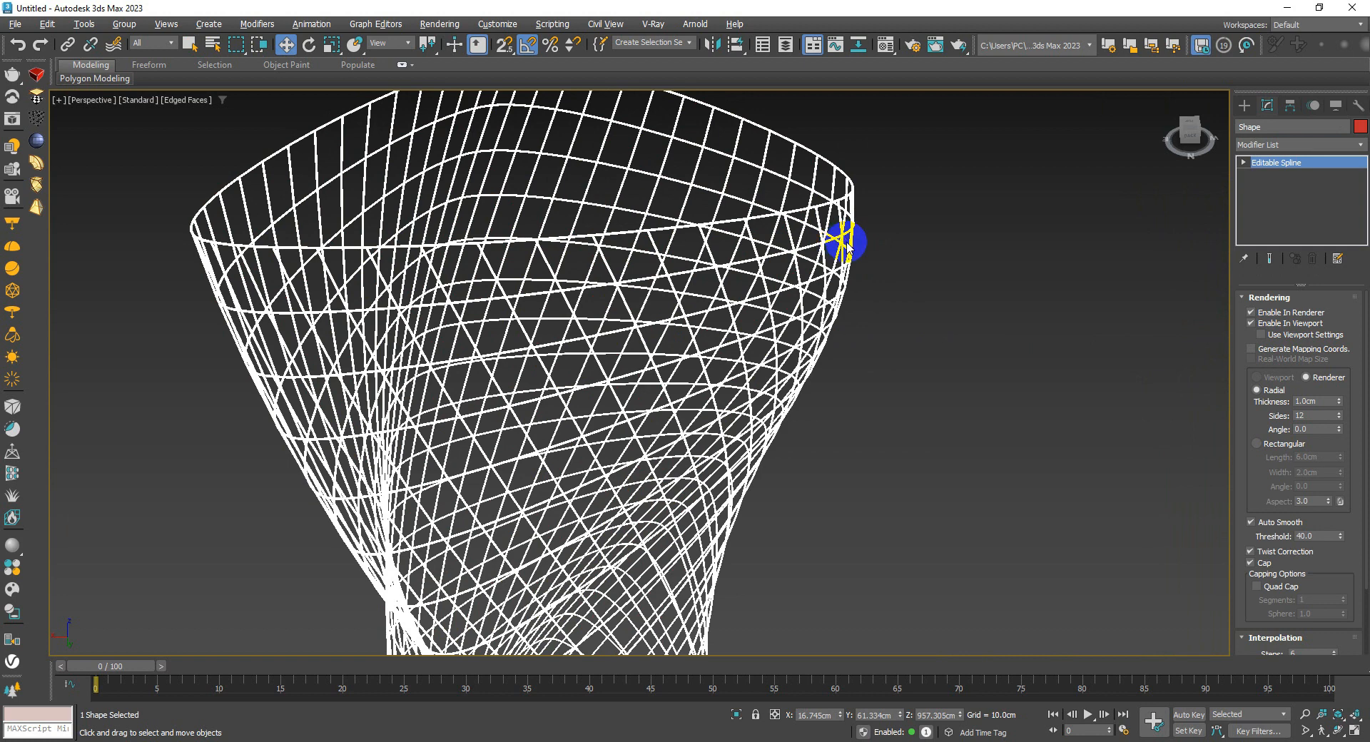
pyautogui.press('F4')
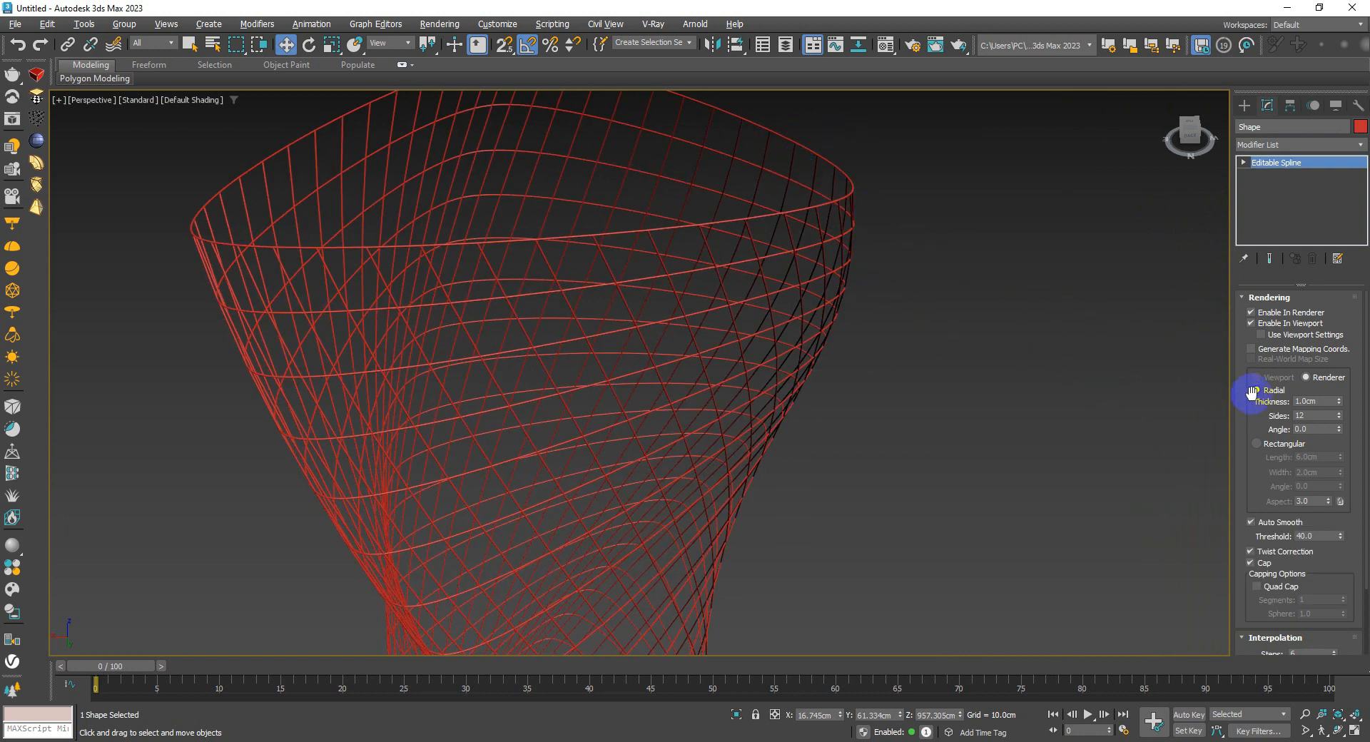
# Step: Try a radial thickness of 0.5 cm on the lattice spline
pyautogui.moveTo(1326, 400); pyautogui.dragTo(1223, 396)
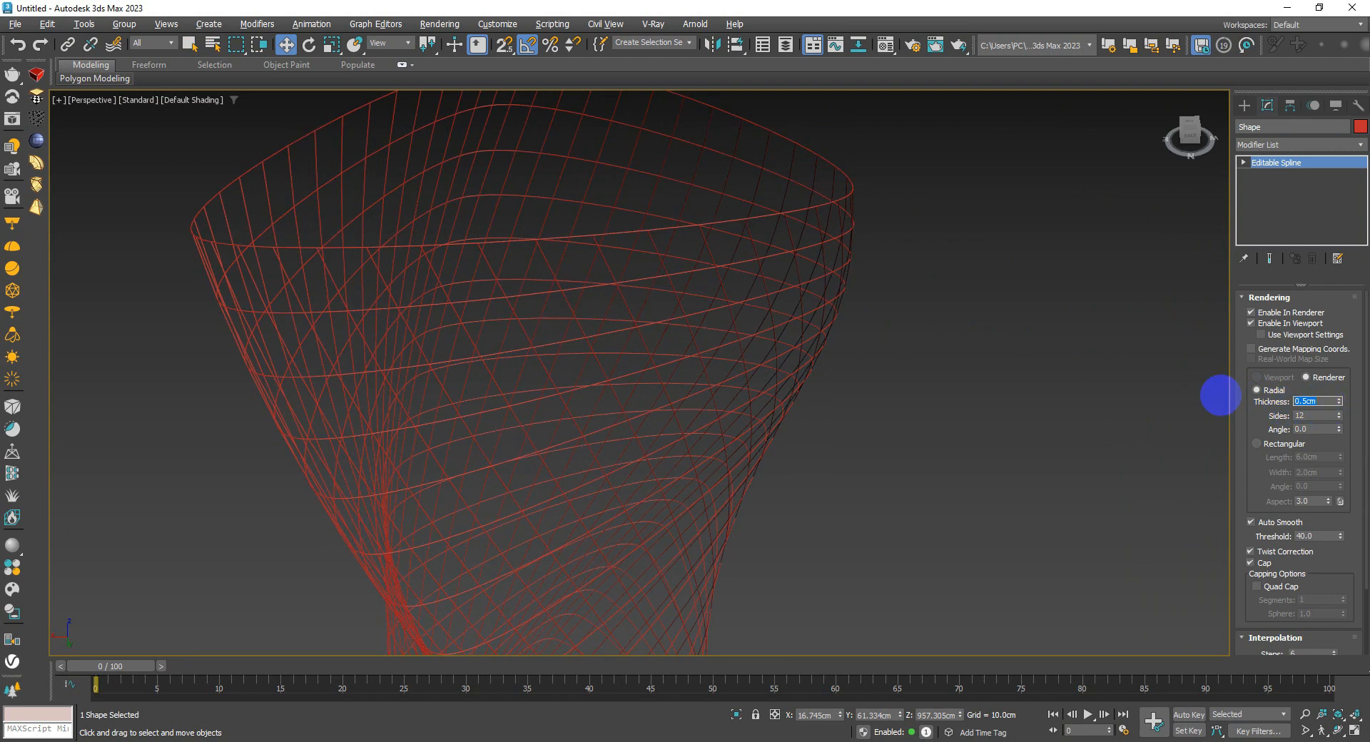
pyautogui.scroll(-5, 819, 388)
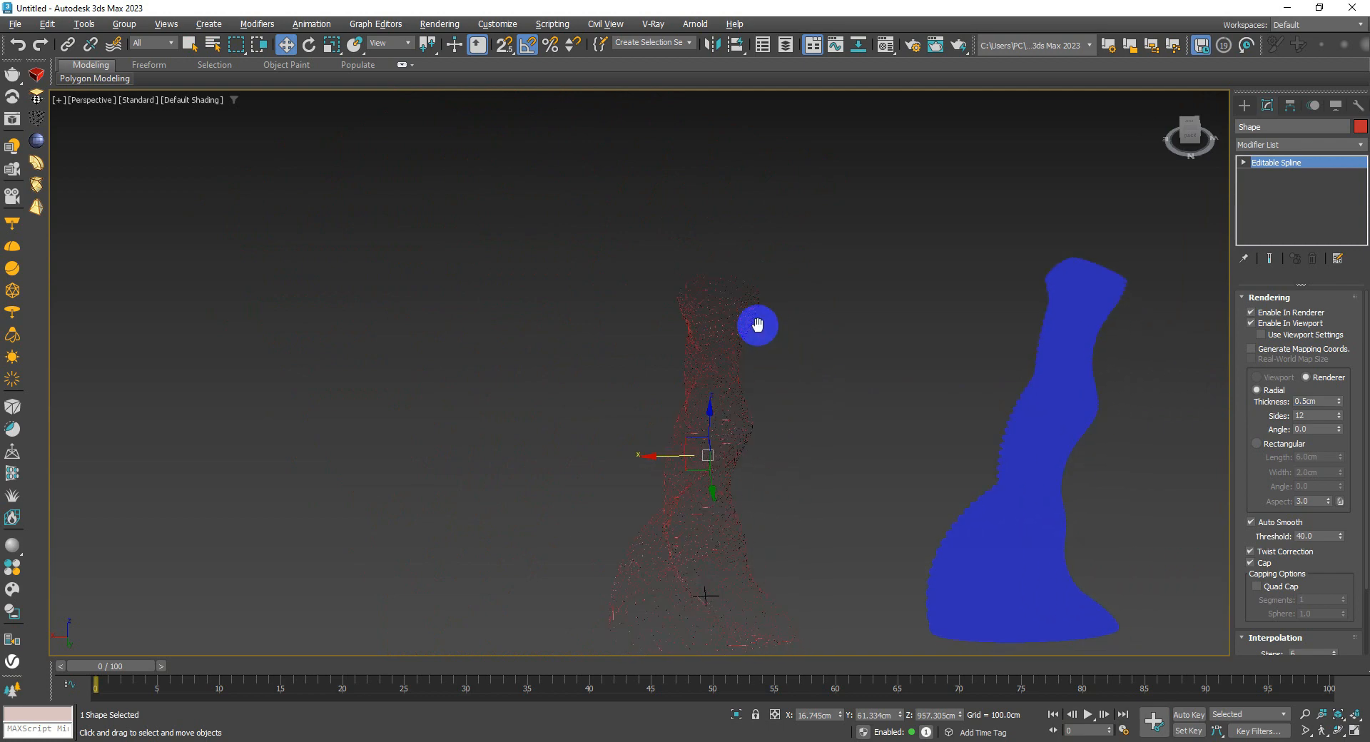
pyautogui.scroll(8, 708, 265)
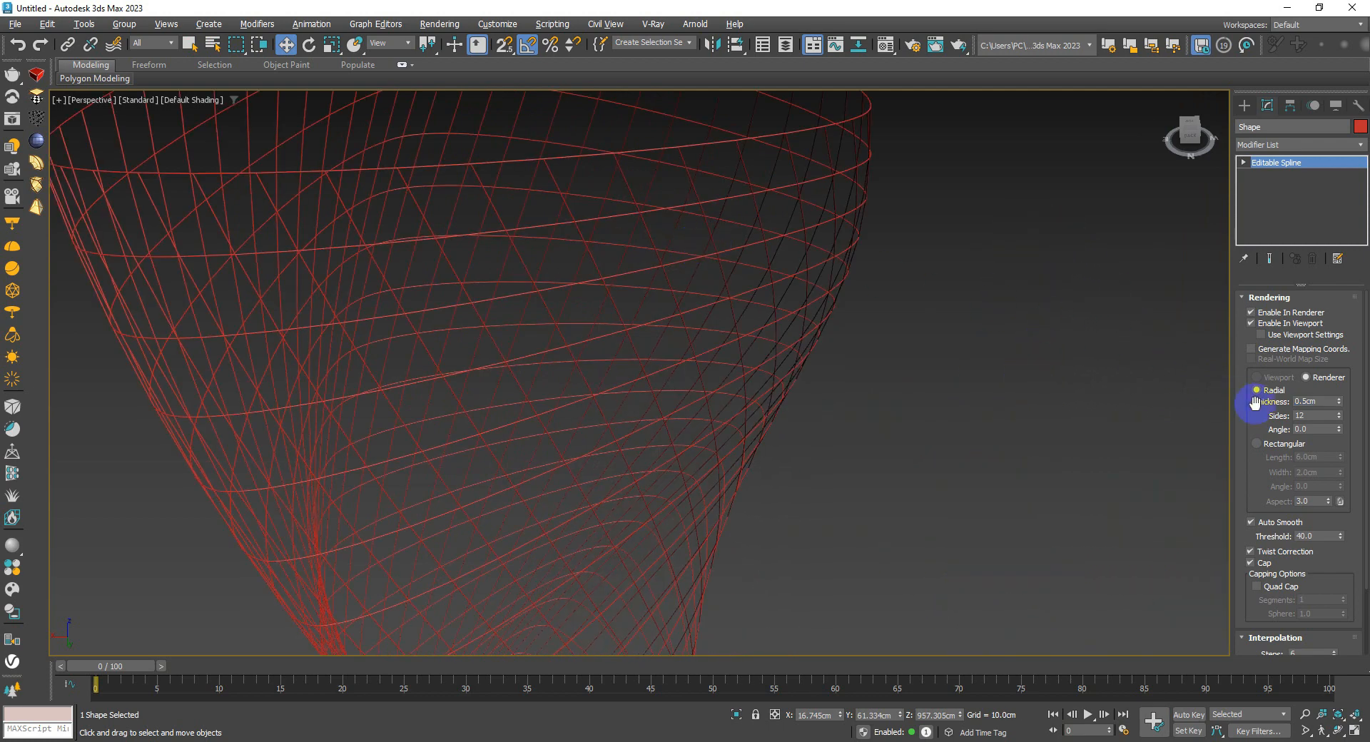
# Step: Set the lattice spline's radial thickness to 1 cm
pyautogui.moveTo(1322, 403); pyautogui.dragTo(1234, 396)
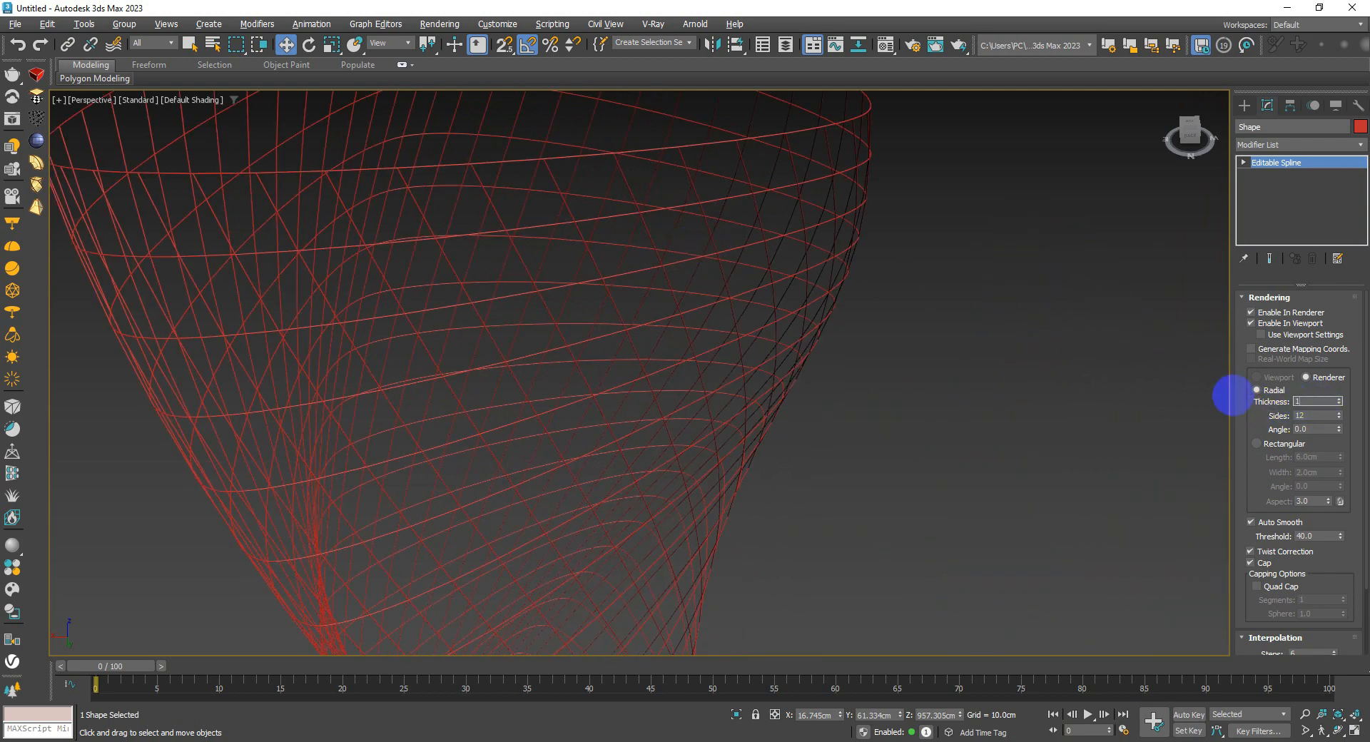
pyautogui.write('1')
pyautogui.press('Return')
pyautogui.scroll(-5, 866, 421)
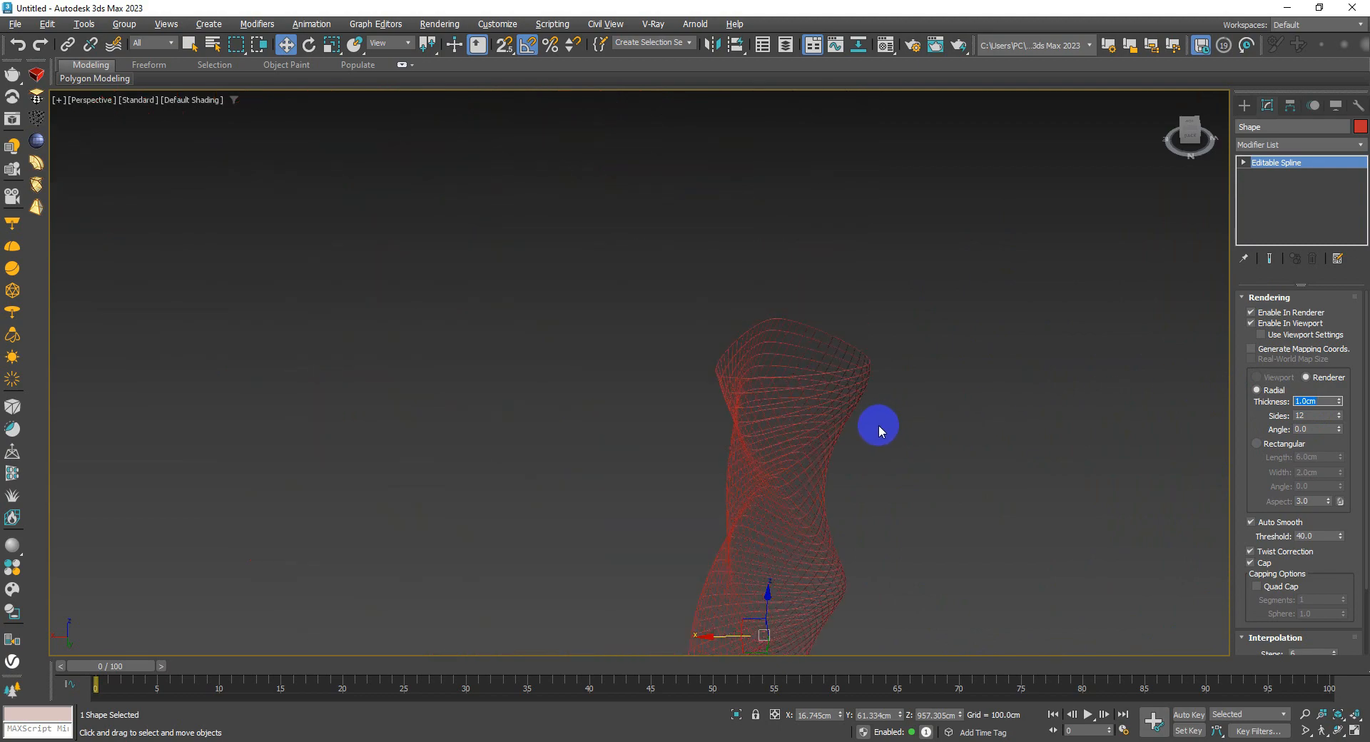
pyautogui.scroll(5, 879, 425)
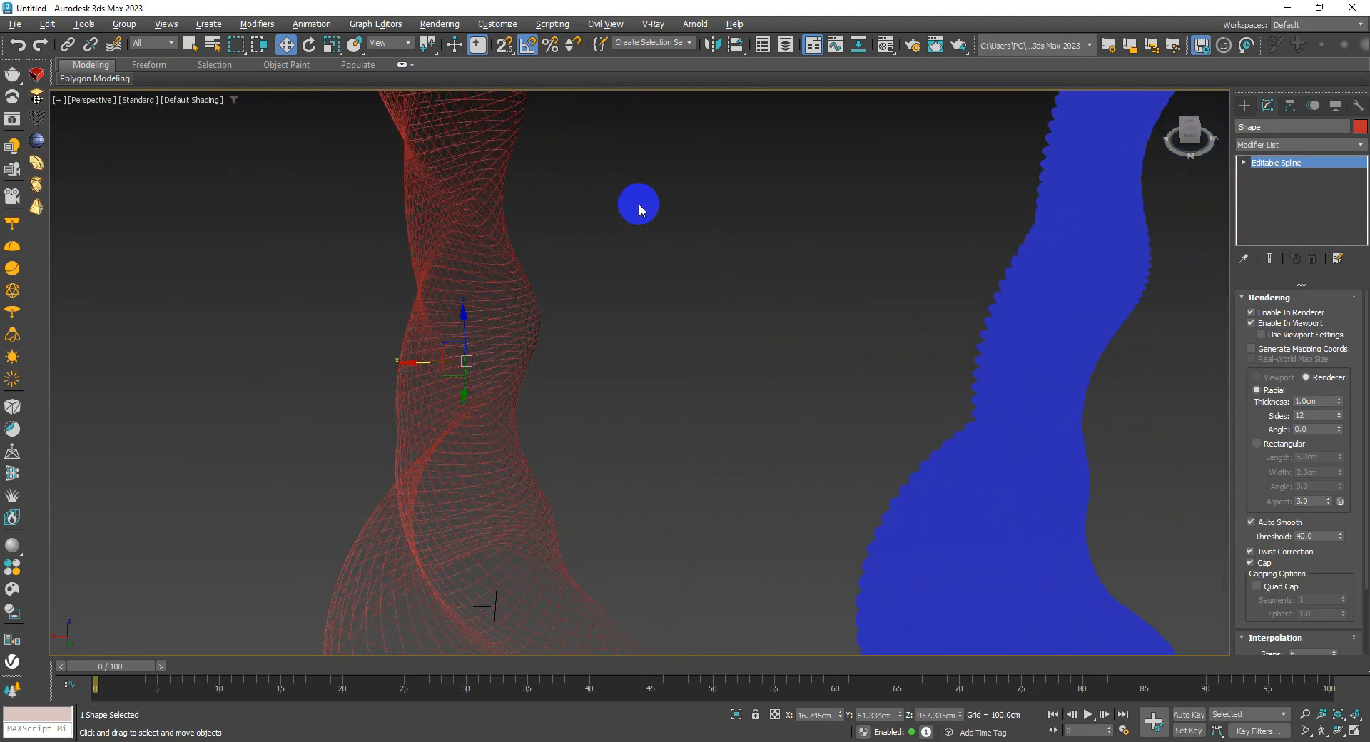
pyautogui.scroll(-4, 638, 207)
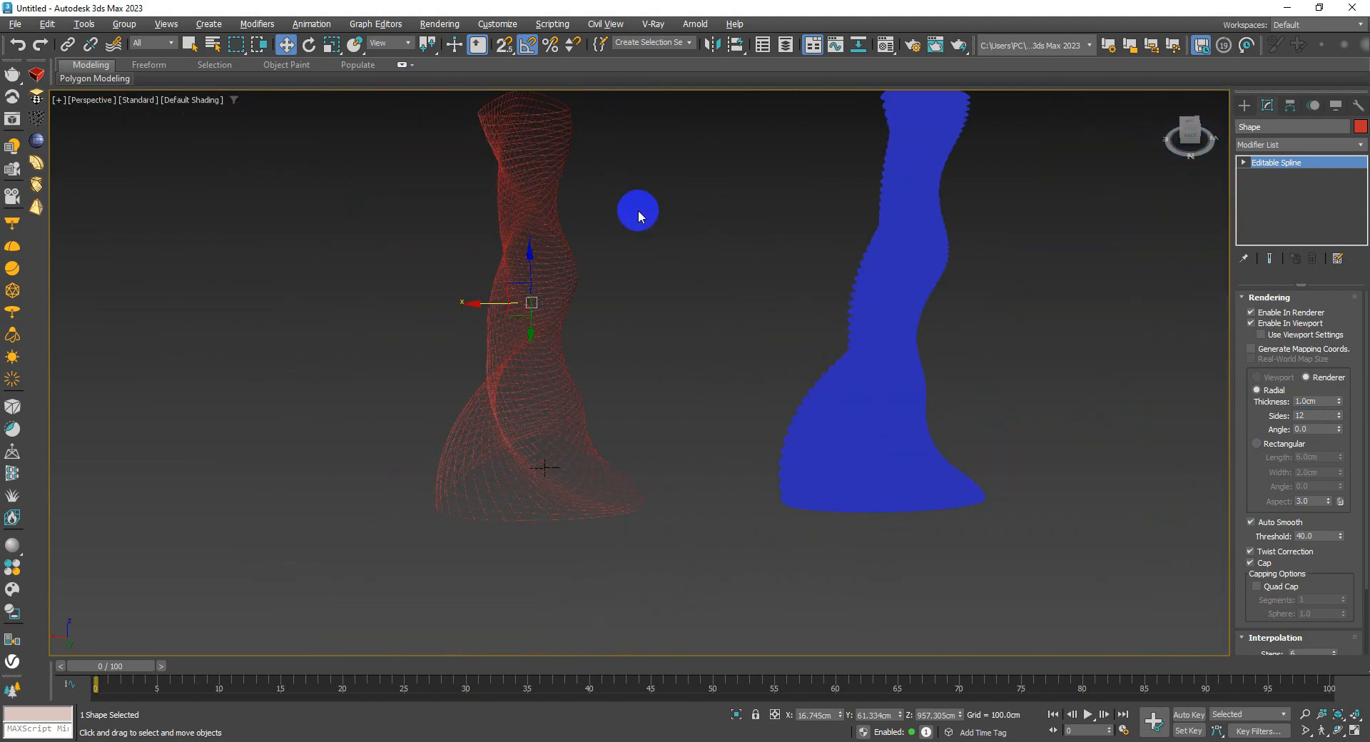
# Step: Apply a Shell modifier to the stacked floor surfaces, with edged faces displayed in the Front view
pyautogui.click(825, 352)
pyautogui.moveTo(843, 371)
pyautogui.mouseDown(button='middle')
pyautogui.moveTo(755, 415)
pyautogui.moveTo(750, 360)
pyautogui.moveTo(746, 382)
pyautogui.moveTo(773, 400)
pyautogui.moveTo(718, 399)
pyautogui.mouseUp(button='middle')
pyautogui.press('F4')
pyautogui.press('f')
pyautogui.press('z')
pyautogui.scroll(-2, 768, 407)
pyautogui.scroll(2, 584, 386)
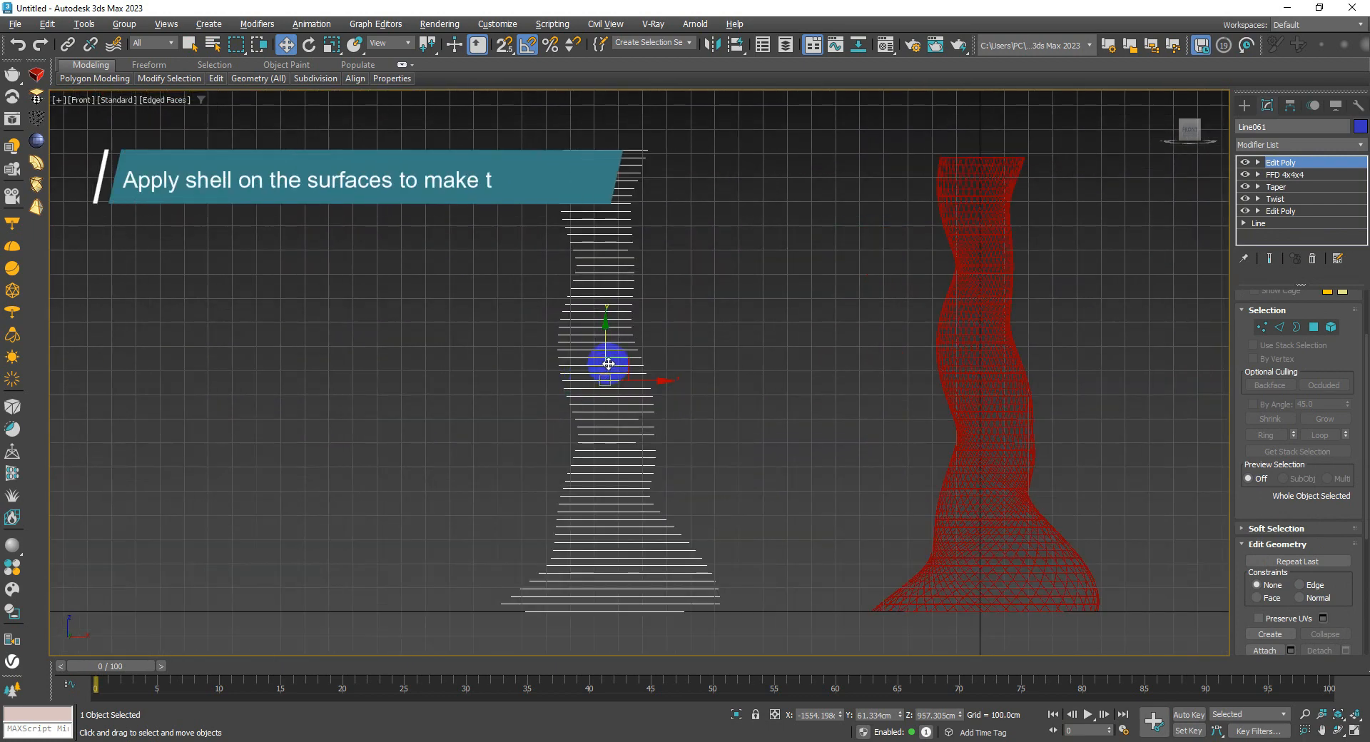
pyautogui.scroll(2, 608, 366)
pyautogui.moveTo(611, 360); pyautogui.dragTo(690, 398, button='middle')
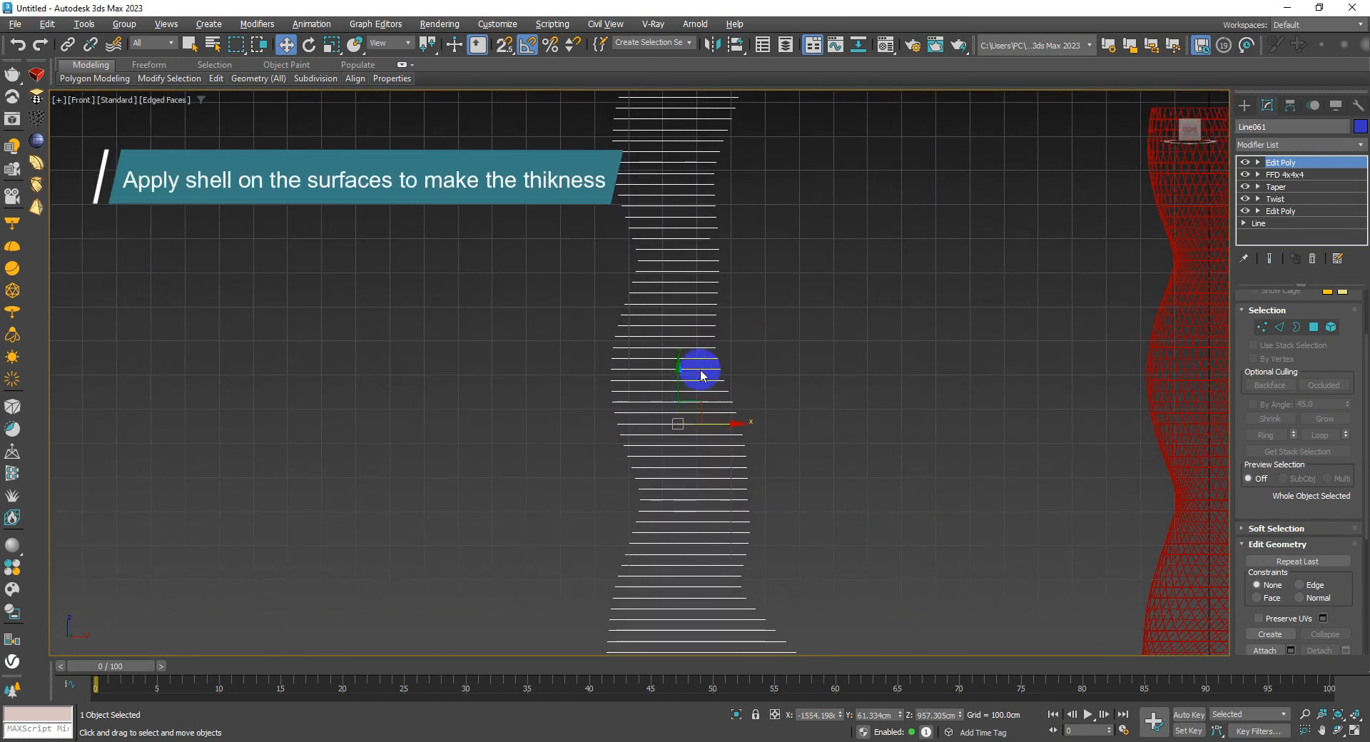
pyautogui.click(1255, 145)
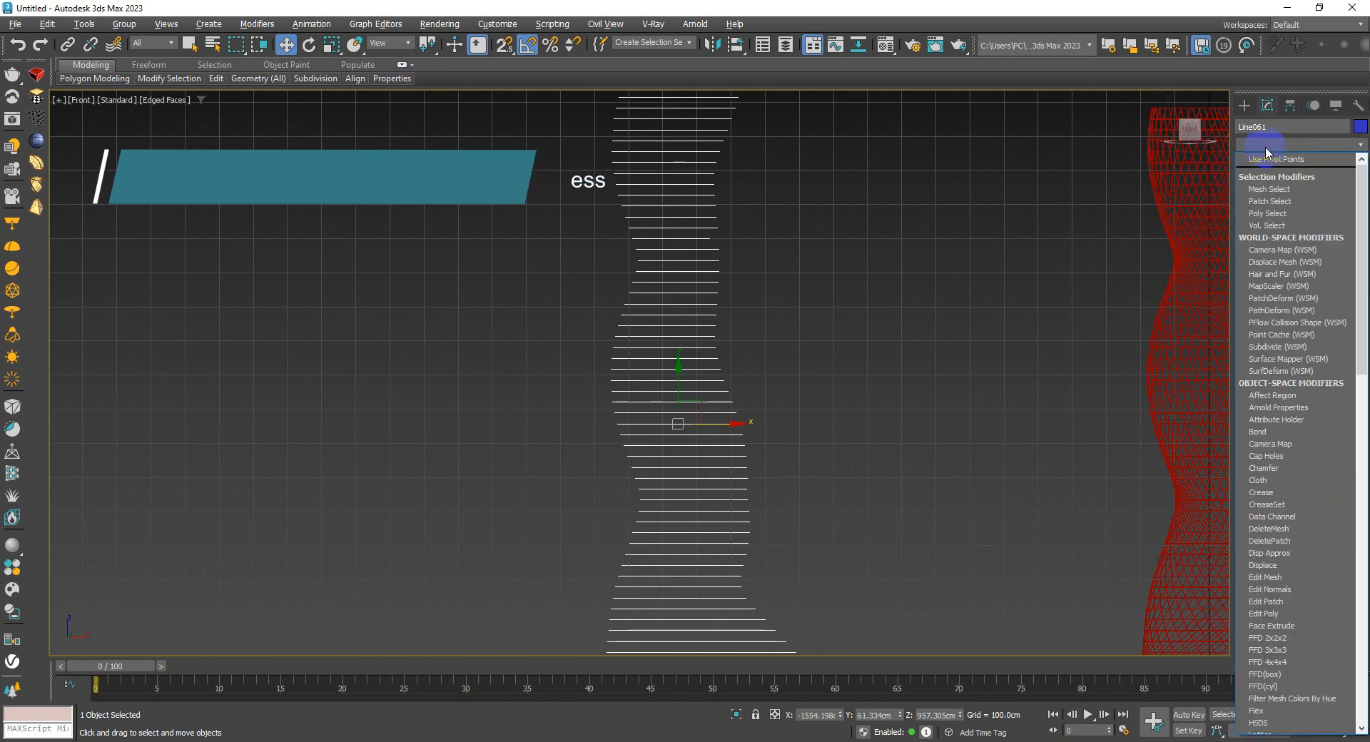
pyautogui.press('s')
pyautogui.press('h')
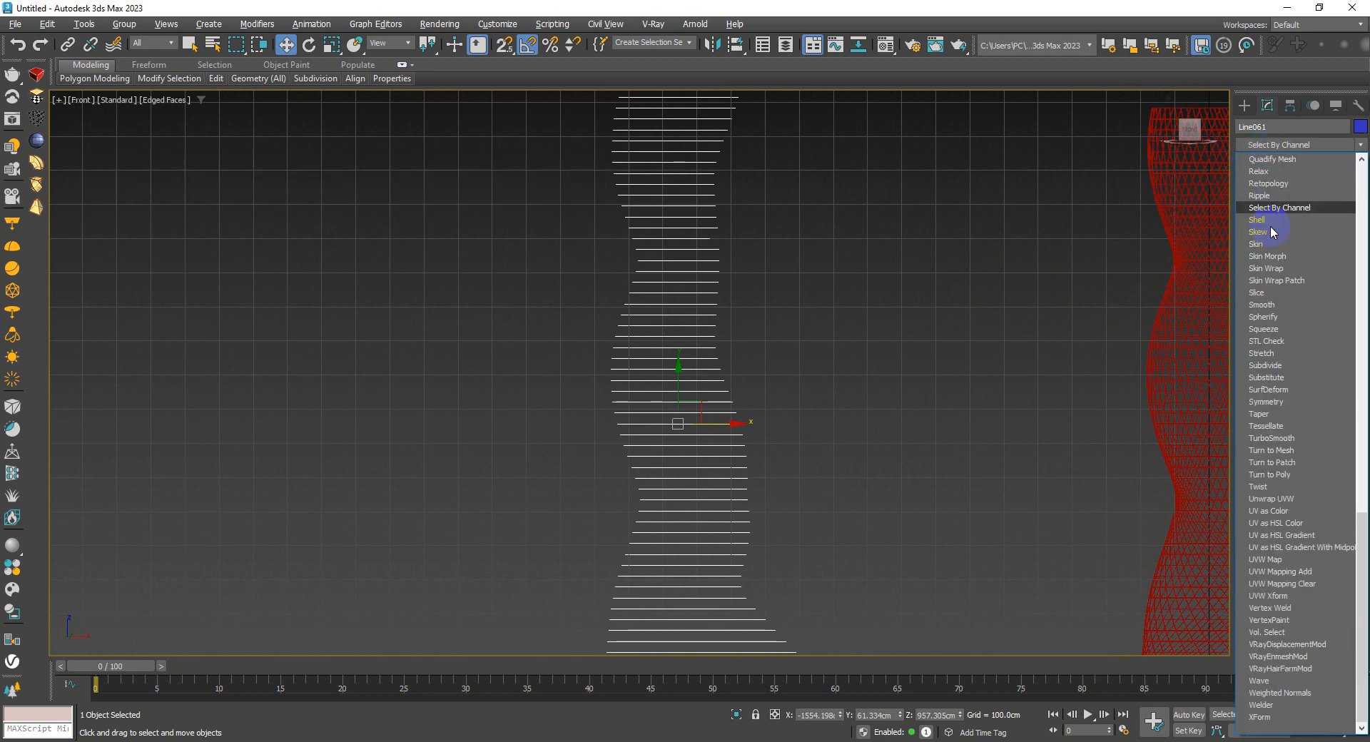
pyautogui.click(1270, 223)
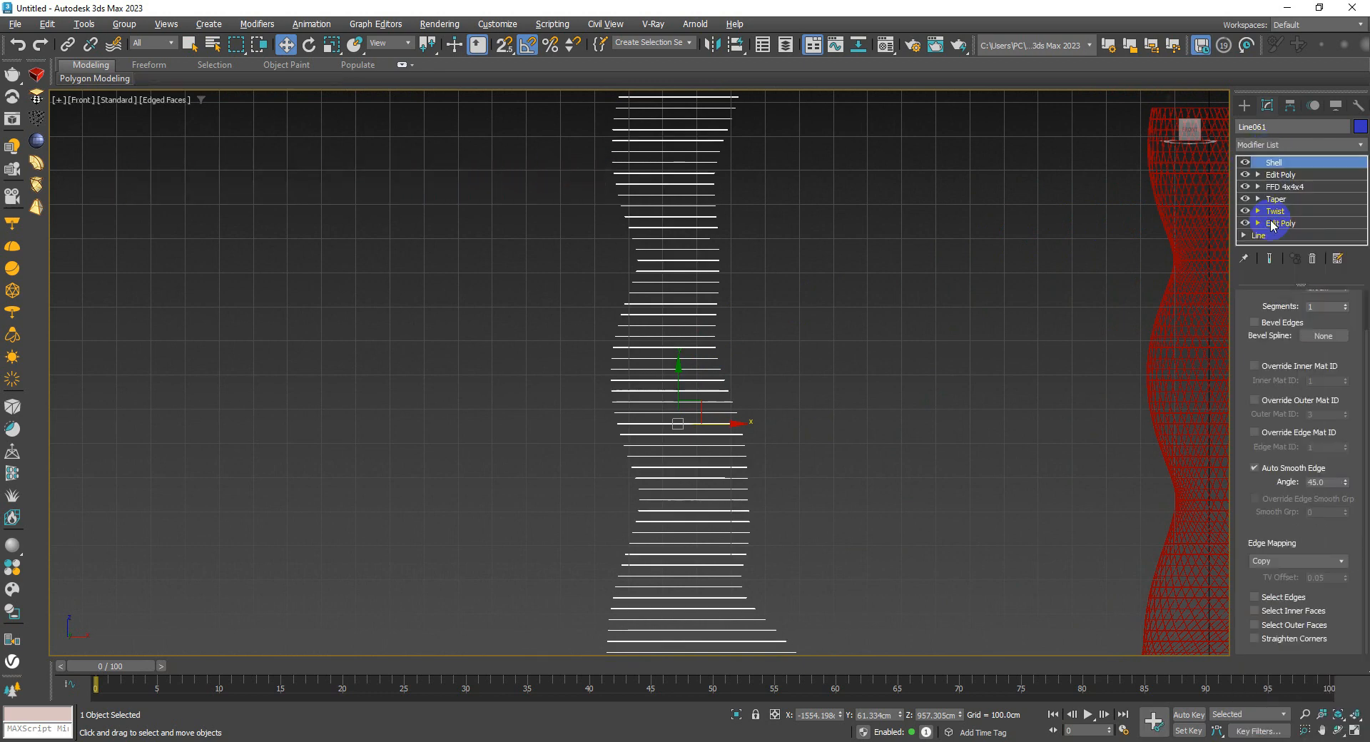
# Step: Thicken the floor slabs with a Shell inner amount of 5.68 cm and outer amount of 1.94 cm
pyautogui.moveTo(664, 165); pyautogui.dragTo(662, 323, button='middle')
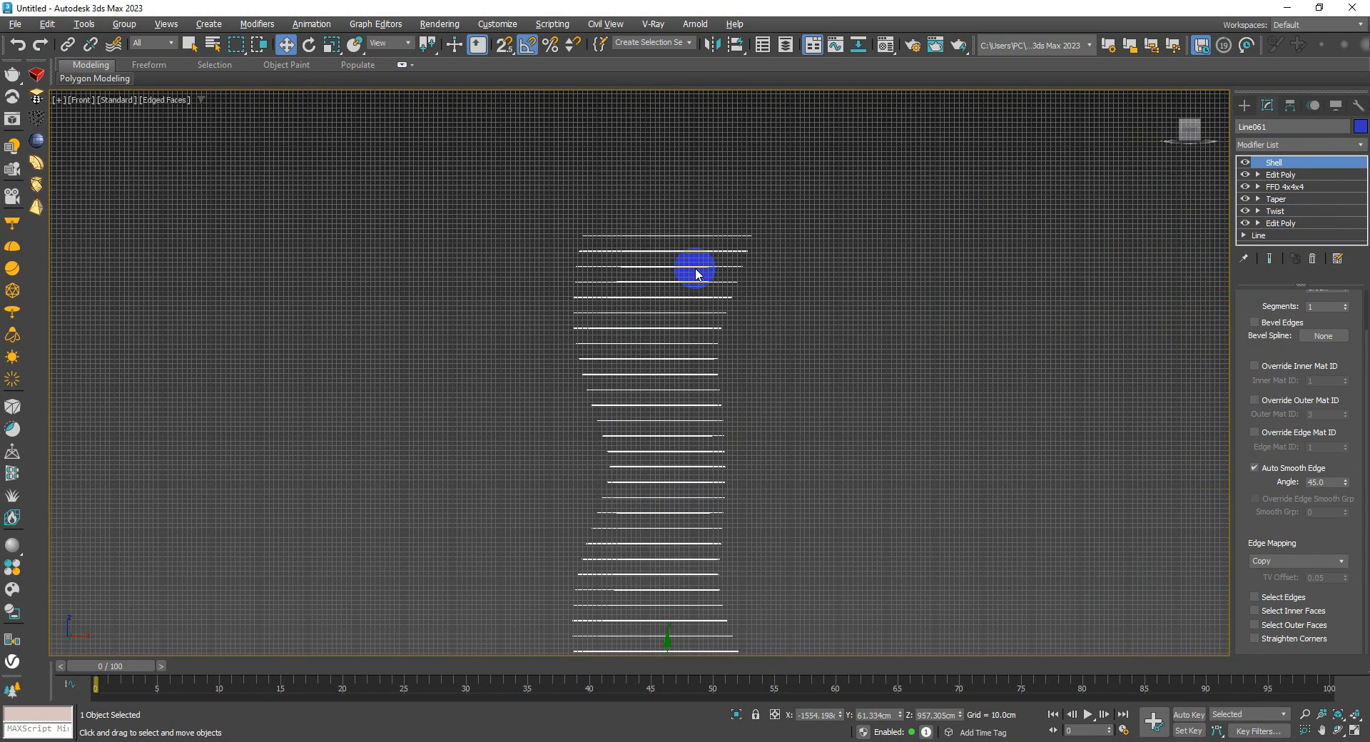
pyautogui.keyDown('alt'); pyautogui.moveTo(697, 275); pyautogui.dragTo(667, 334, button='middle'); pyautogui.keyUp('alt')
pyautogui.scroll(2, 668, 335)
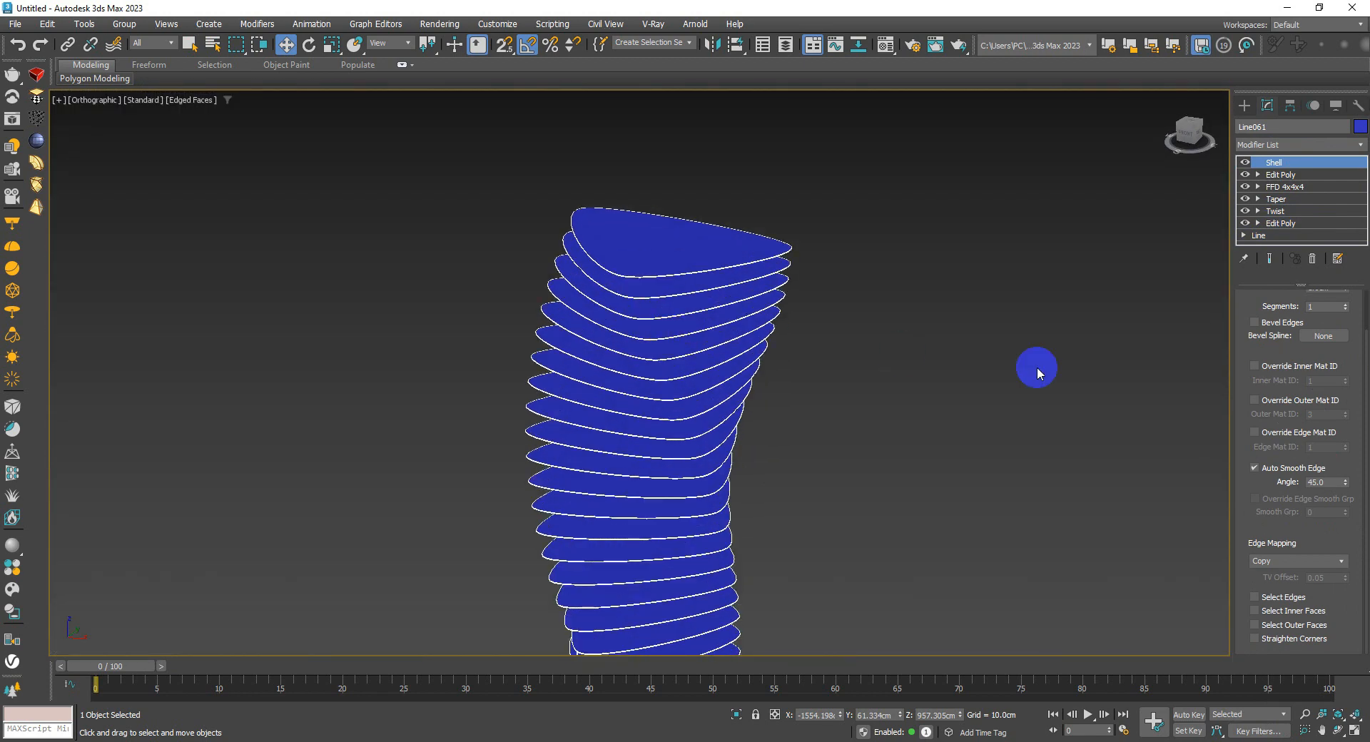
pyautogui.moveTo(1364, 373); pyautogui.dragTo(1338, 267)
pyautogui.moveTo(1345, 319); pyautogui.dragTo(1278, 641)
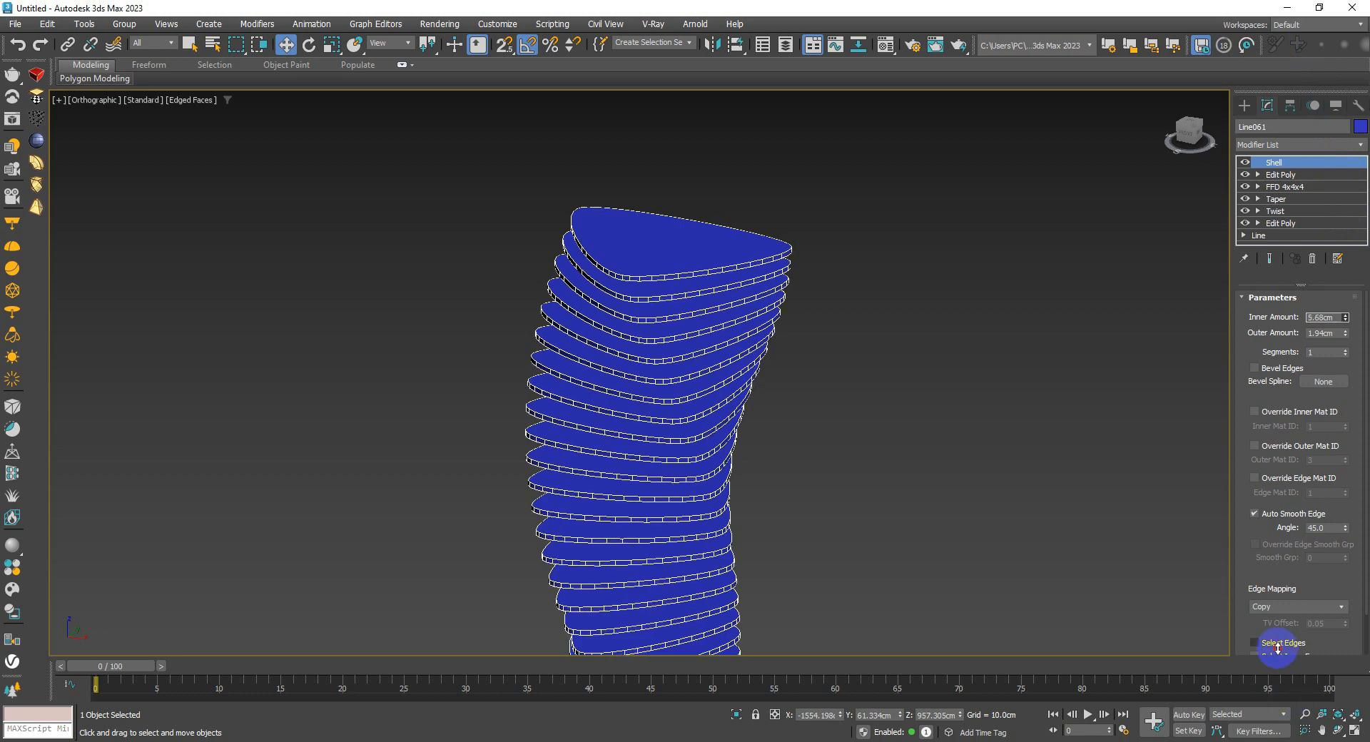
pyautogui.scroll(-3, 799, 507)
pyautogui.moveTo(799, 507); pyautogui.dragTo(708, 285, button='middle')
# Step: Add an Edit Poly modifier above the floor slabs' Shell and switch to element-level editing
pyautogui.press('f')
pyautogui.scroll(-10, 708, 285)
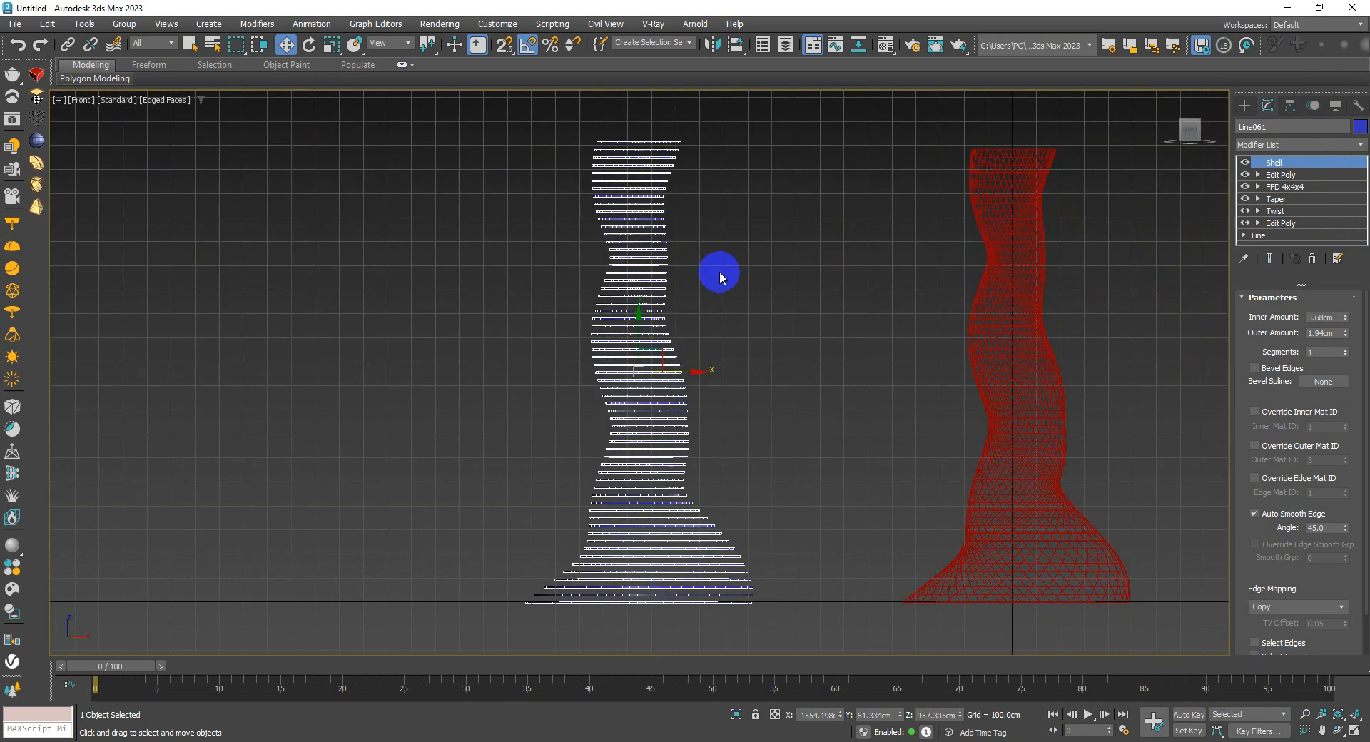
pyautogui.click(698, 281)
pyautogui.click(651, 204)
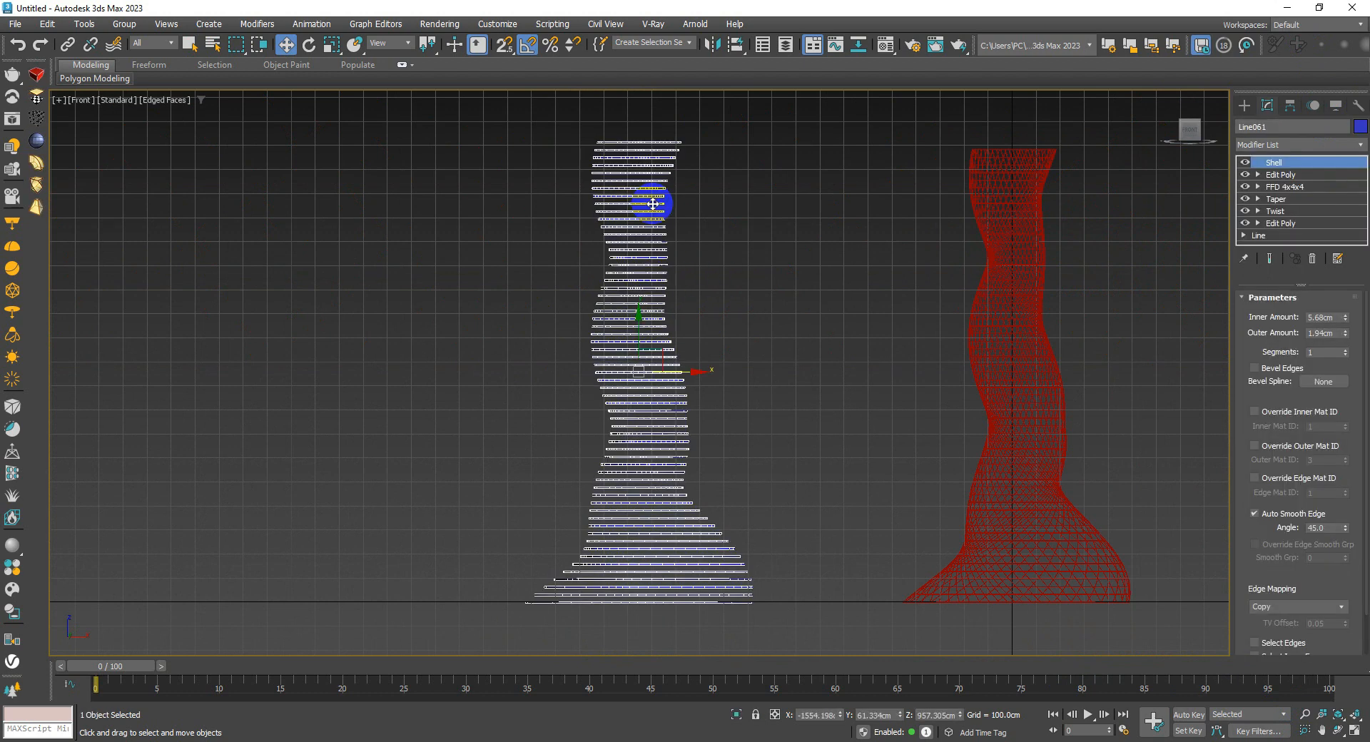
pyautogui.scroll(3, 651, 205)
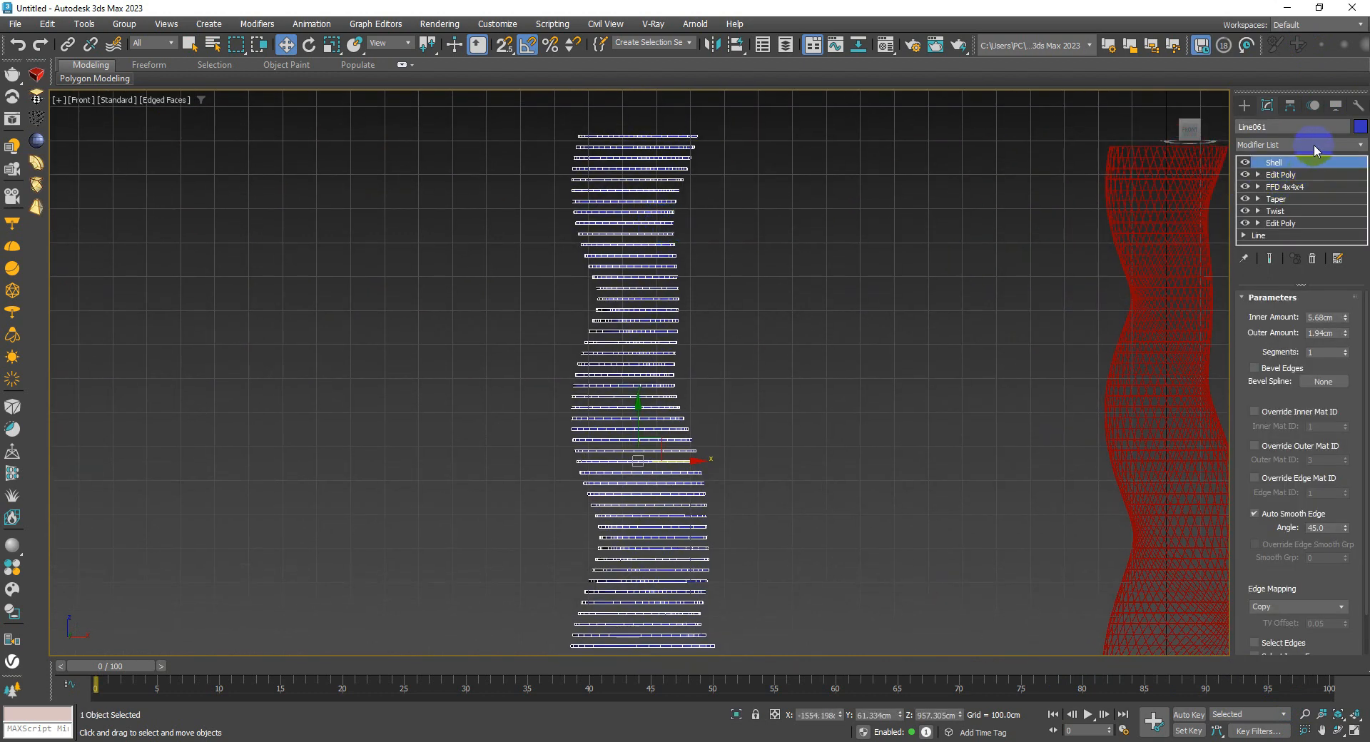
pyautogui.click(1316, 146)
pyautogui.press('e')
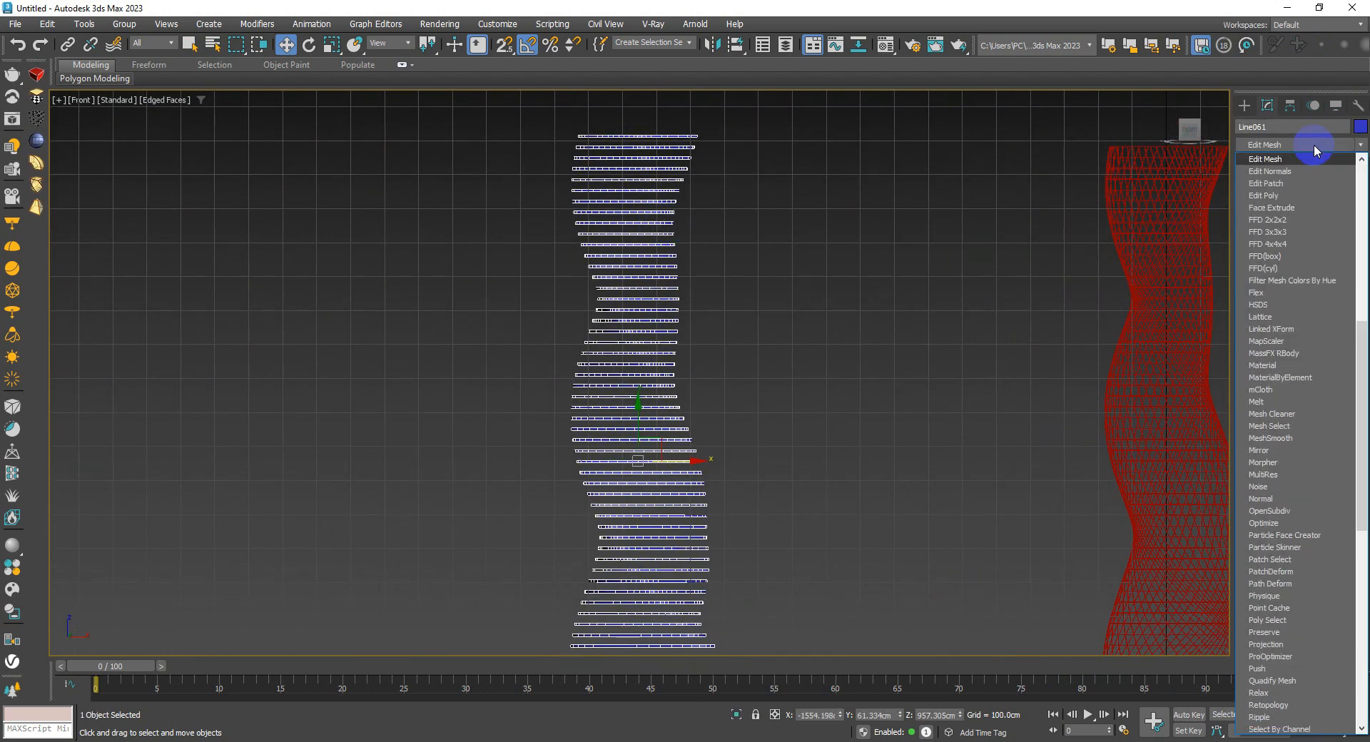
pyautogui.click(1273, 200)
pyautogui.click(1257, 162)
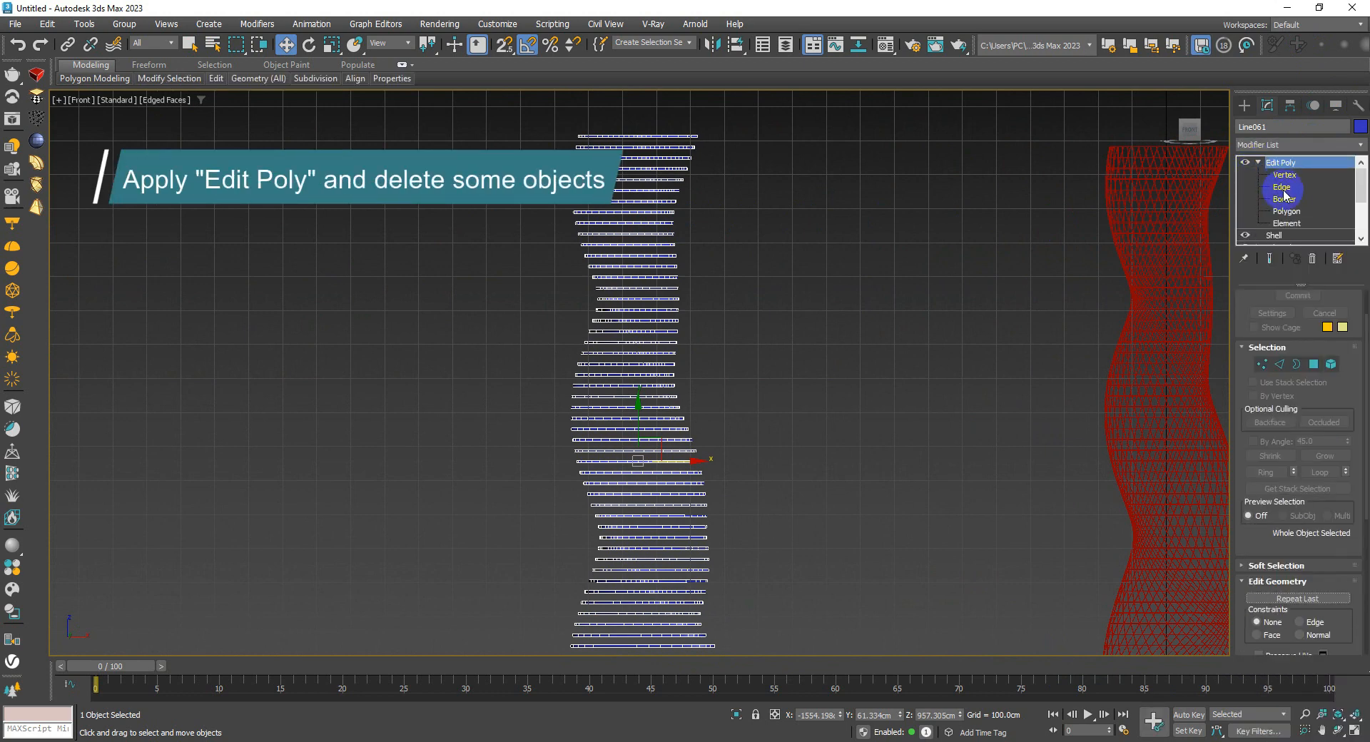
pyautogui.click(1286, 222)
# Step: Delete six spaced groups of three or four slabs along the tower's height and leave element-level editing
pyautogui.moveTo(836, 323); pyautogui.dragTo(810, 281, button='middle')
pyautogui.scroll(-2, 835, 321)
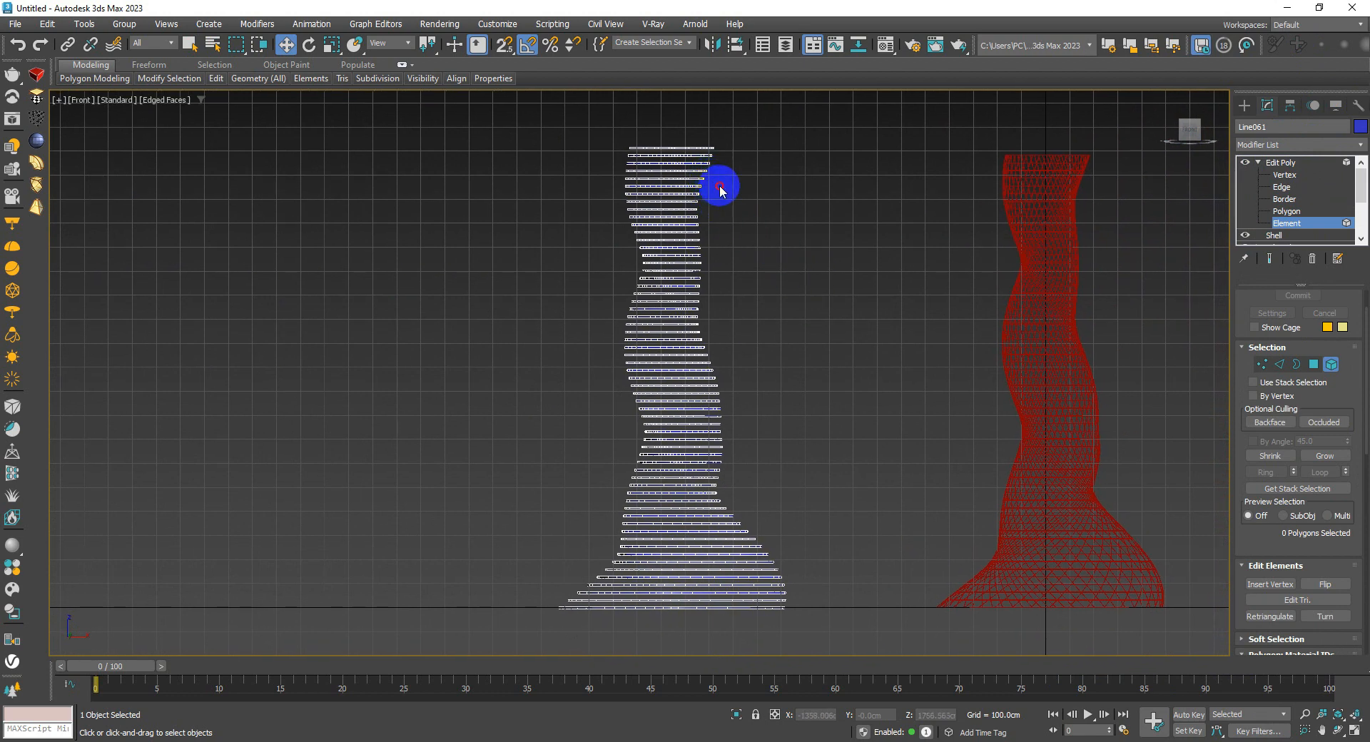
pyautogui.moveTo(719, 189); pyautogui.dragTo(601, 211)
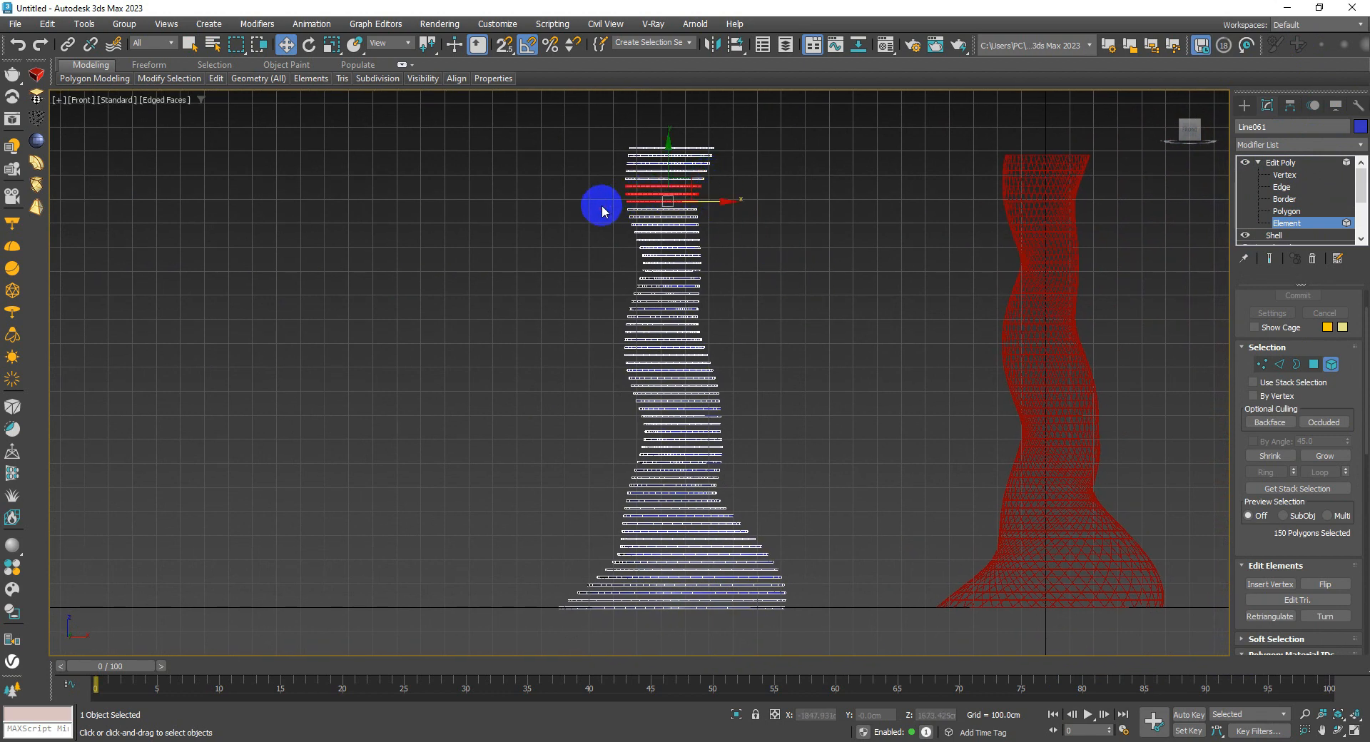
pyautogui.keyDown('ctrl'); pyautogui.click(695, 262); pyautogui.keyUp('ctrl')
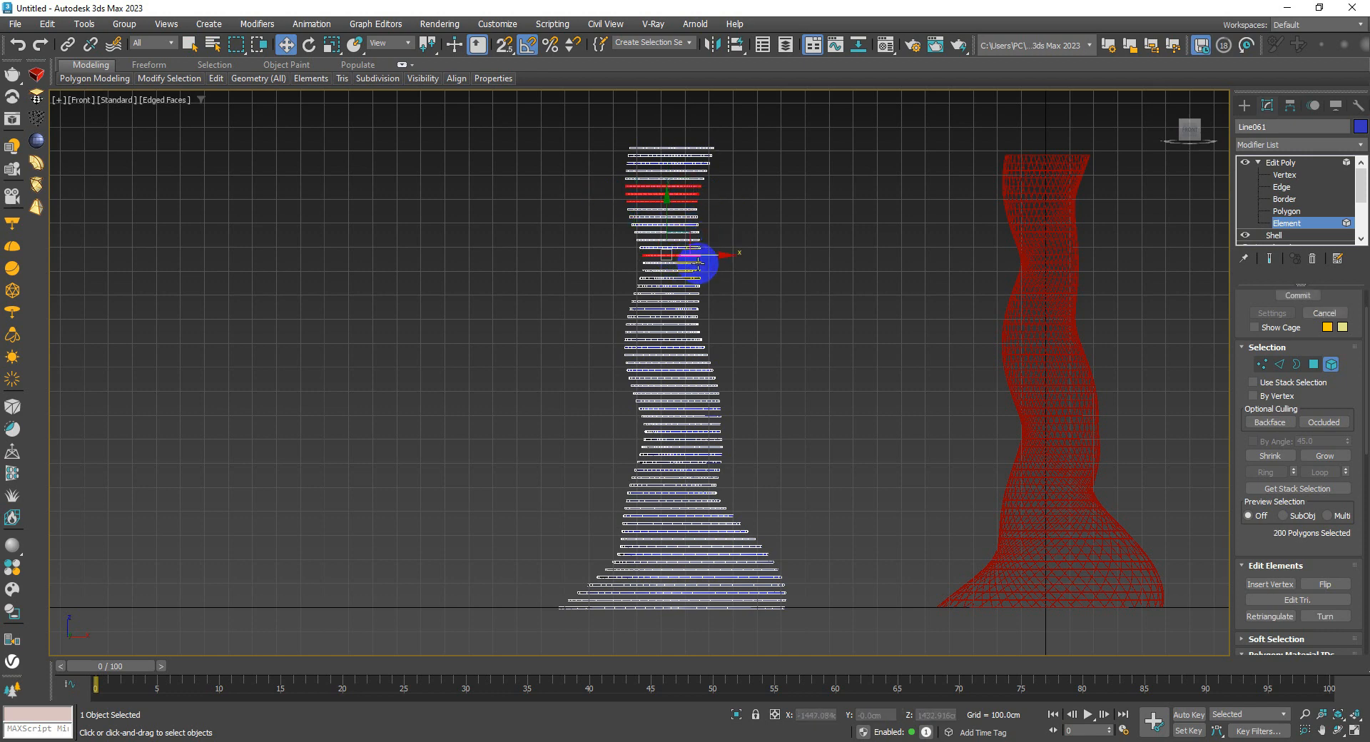
pyautogui.hotkey('ctrl', 'a')
pyautogui.hotkey('ctrl', 'z')
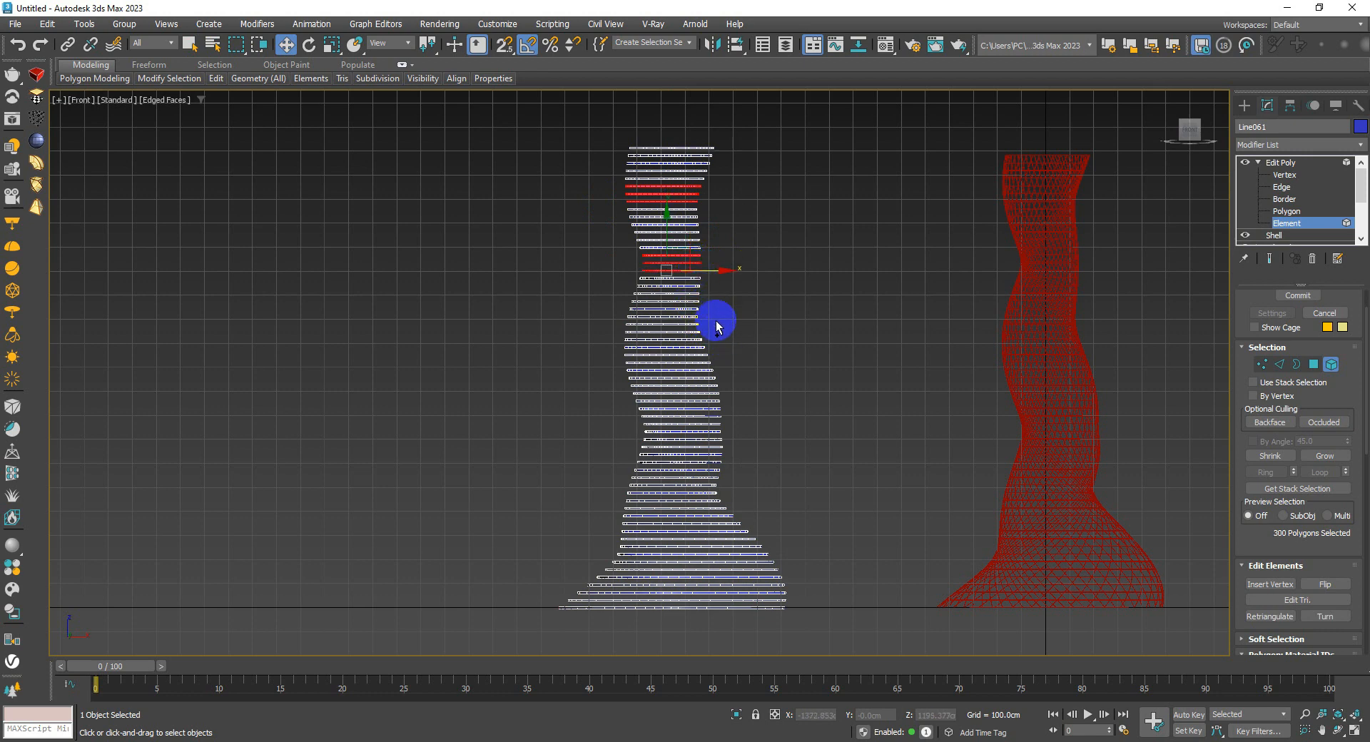
pyautogui.keyDown('ctrl'); pyautogui.click(670, 343); pyautogui.keyUp('ctrl')
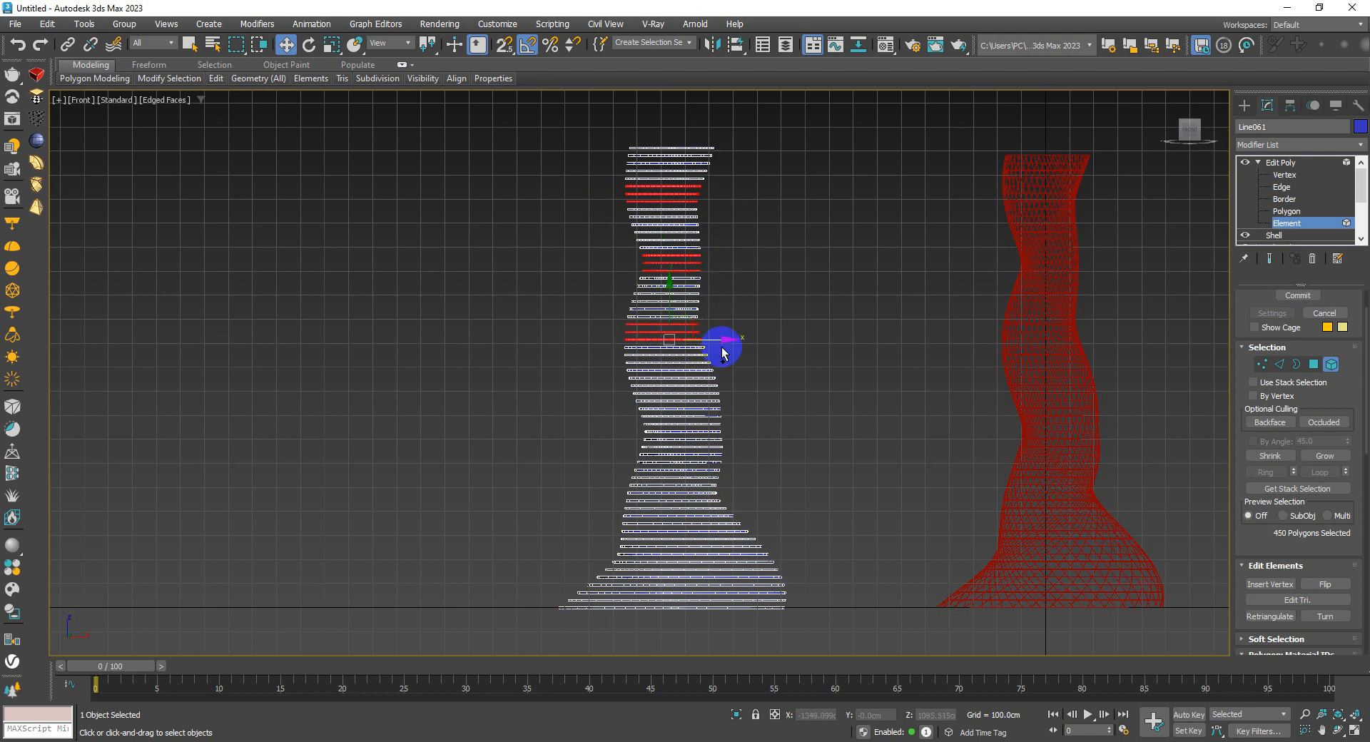
pyautogui.keyDown('ctrl'); pyautogui.click(717, 394); pyautogui.keyUp('ctrl')
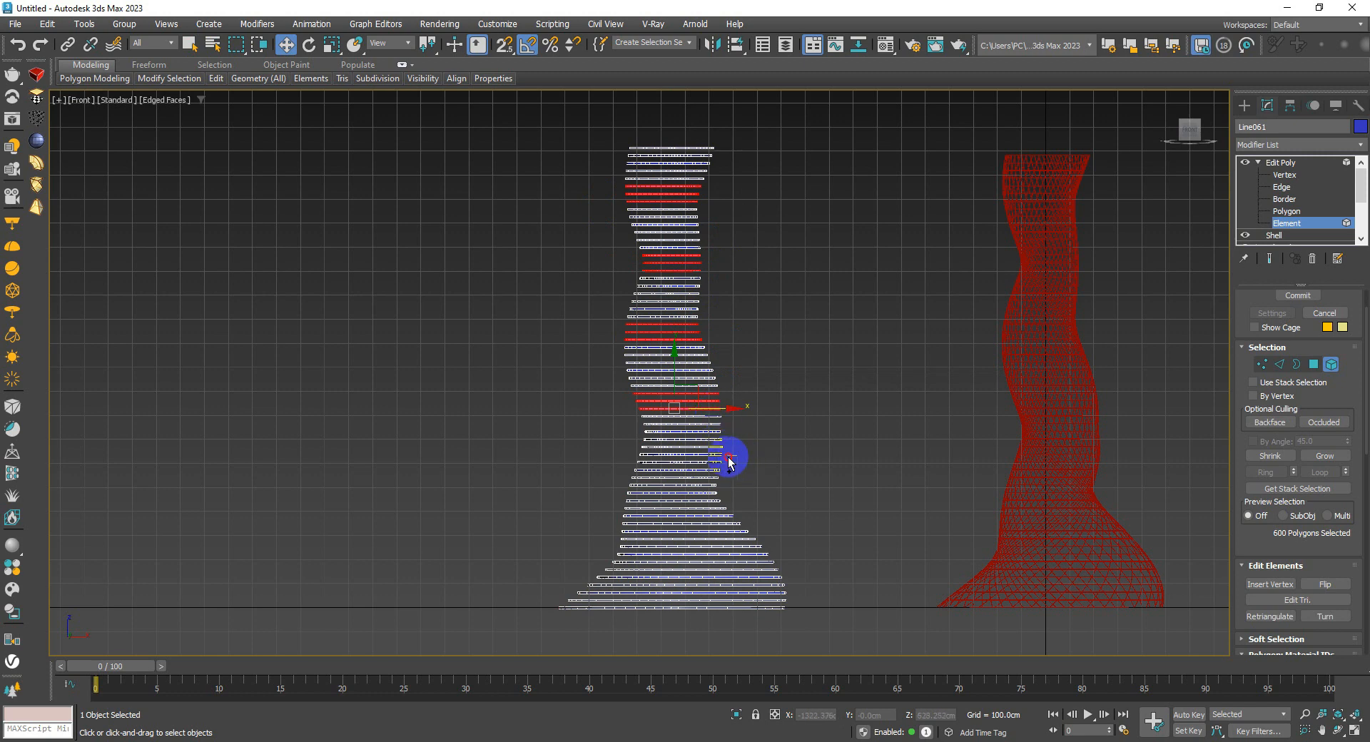
pyautogui.keyDown('ctrl'); pyautogui.moveTo(679, 486); pyautogui.dragTo(679, 487); pyautogui.keyUp('ctrl')
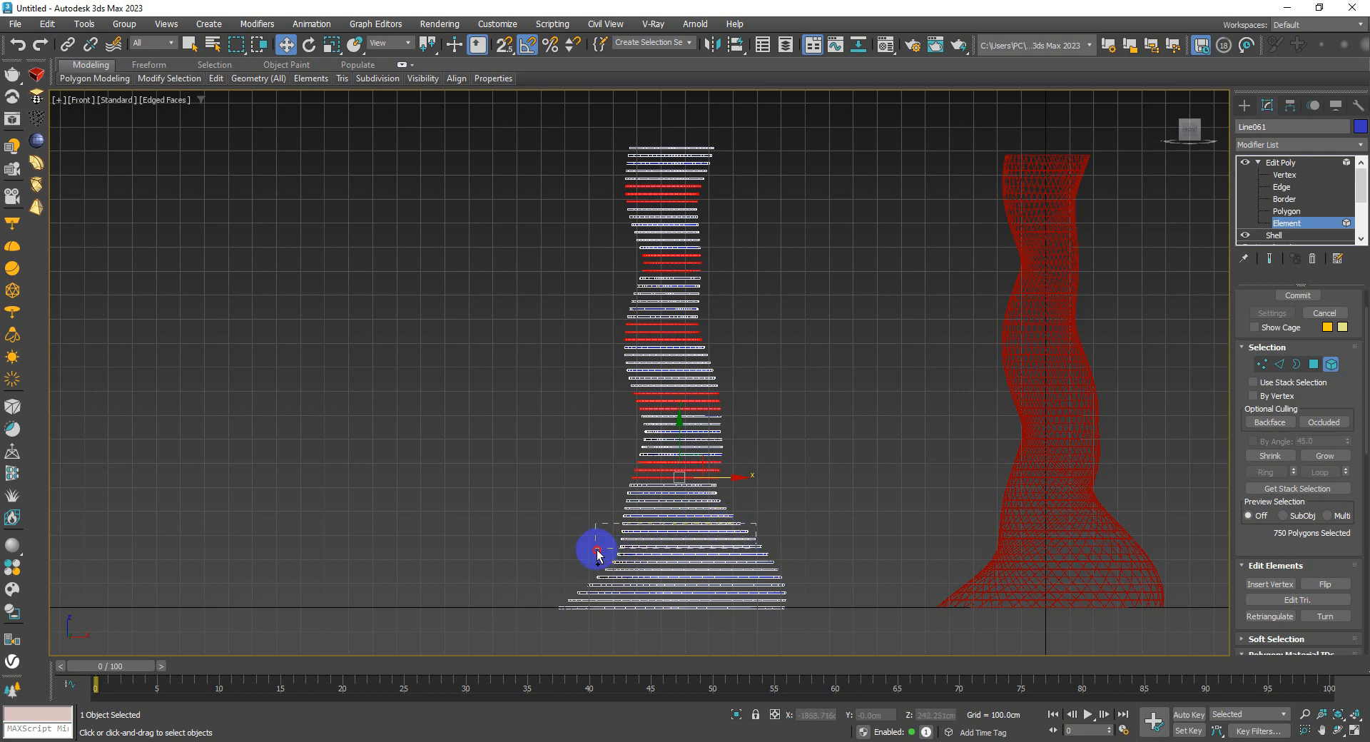
pyautogui.keyDown('ctrl'); pyautogui.moveTo(598, 555); pyautogui.dragTo(597, 553); pyautogui.keyUp('ctrl')
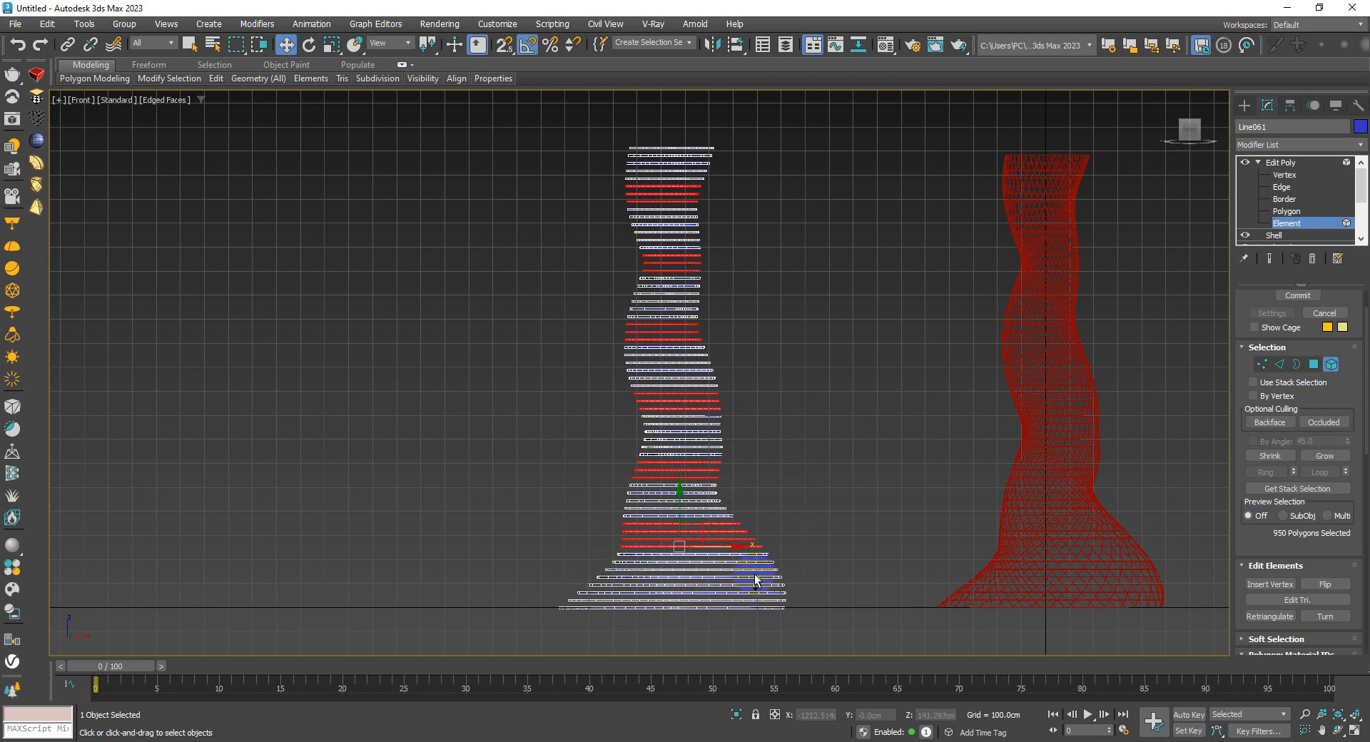
pyautogui.scroll(-2, 716, 470)
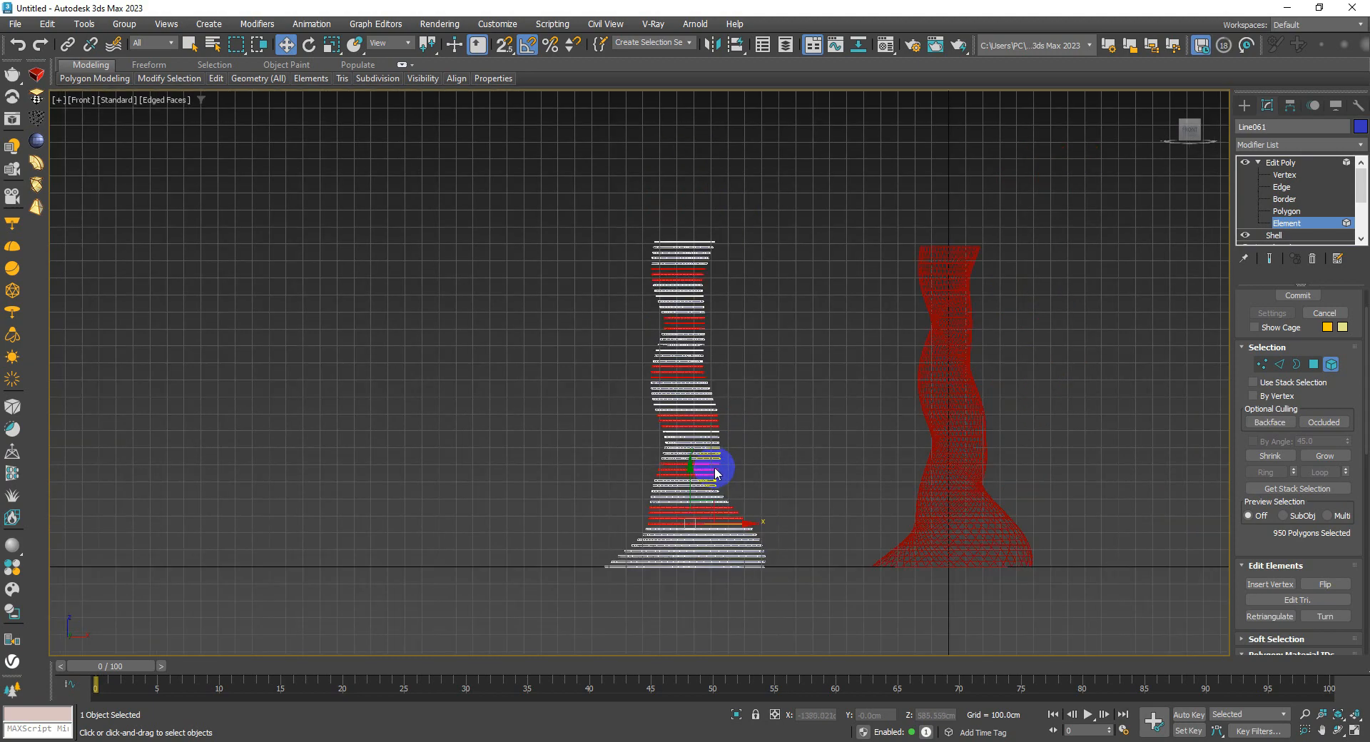
pyautogui.press('p')
pyautogui.keyDown('alt'); pyautogui.moveTo(711, 470); pyautogui.dragTo(404, 506, button='middle'); pyautogui.keyUp('alt')
pyautogui.click(817, 525)
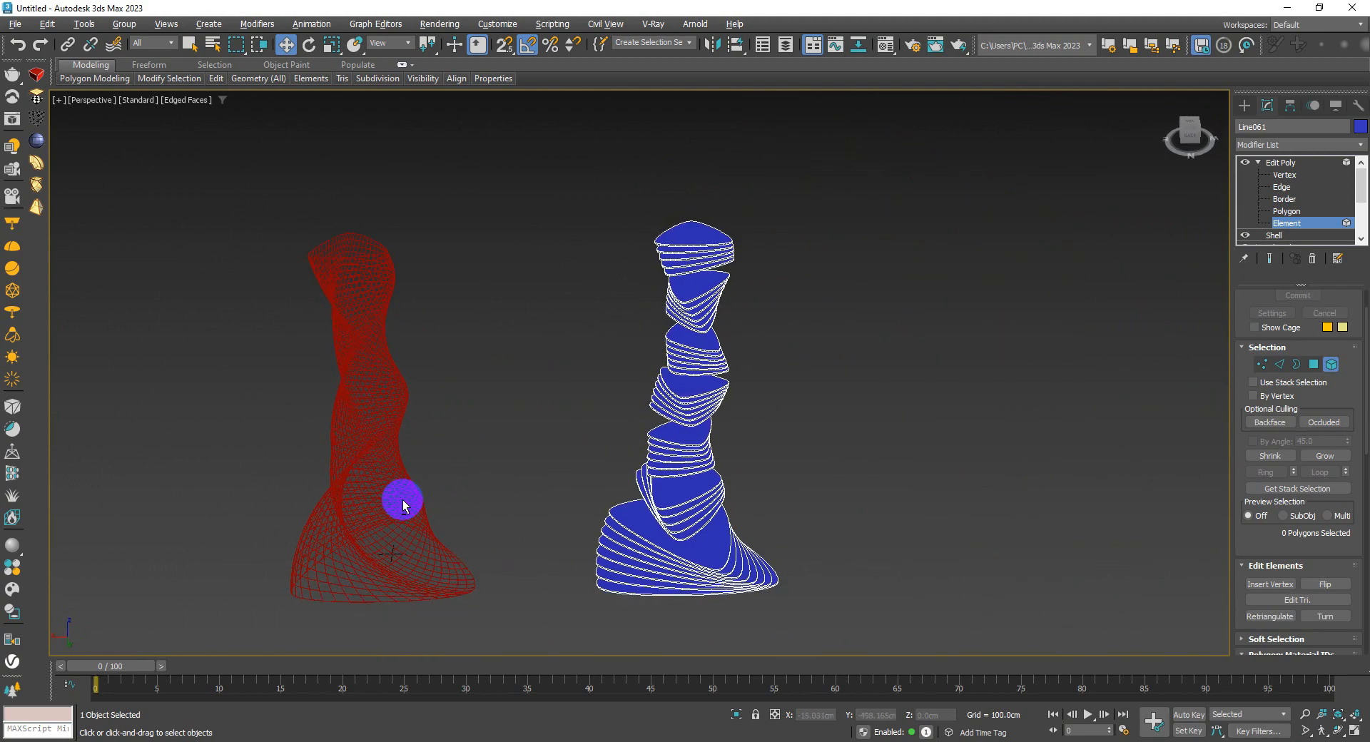
pyautogui.click(1286, 222)
pyautogui.click(1257, 163)
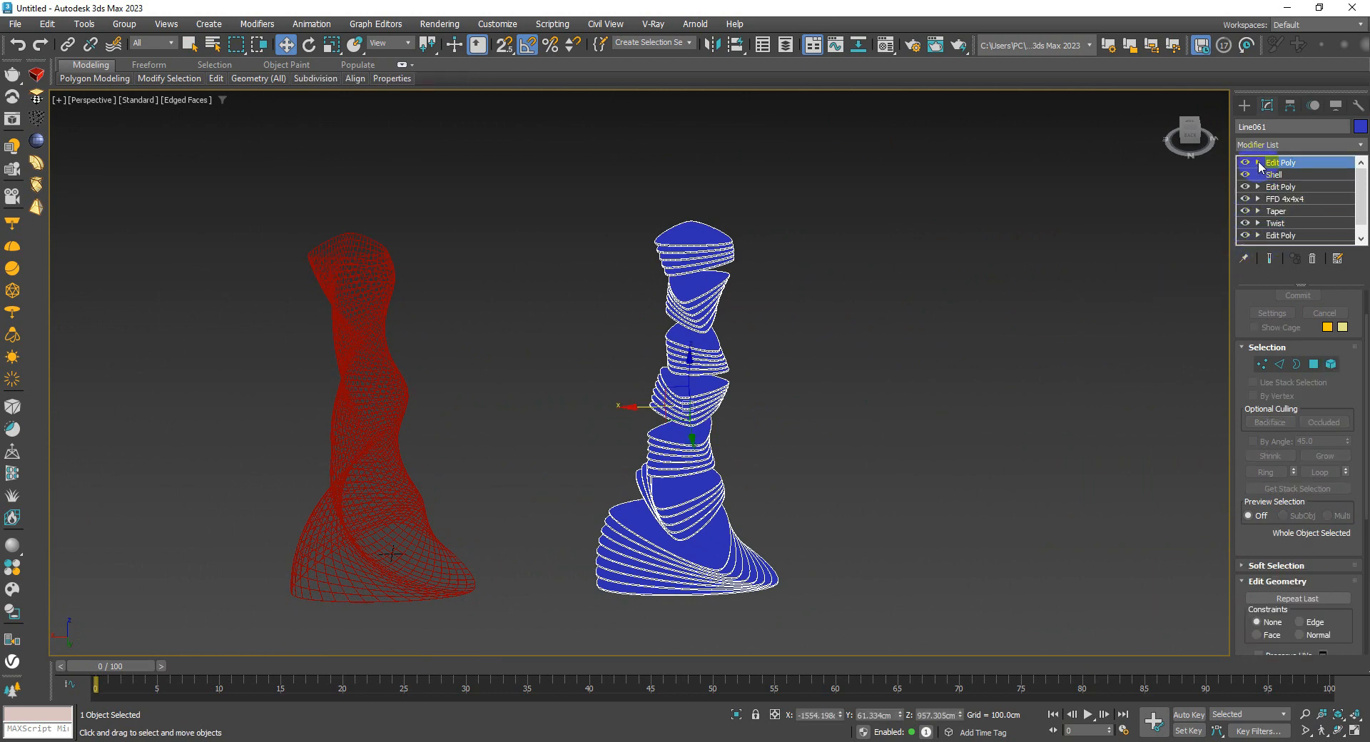
# Step: Apply the white Material #19 to the spline lattice and set its object color to black
pyautogui.moveTo(695, 467); pyautogui.dragTo(793, 430, button='middle')
pyautogui.click(503, 318)
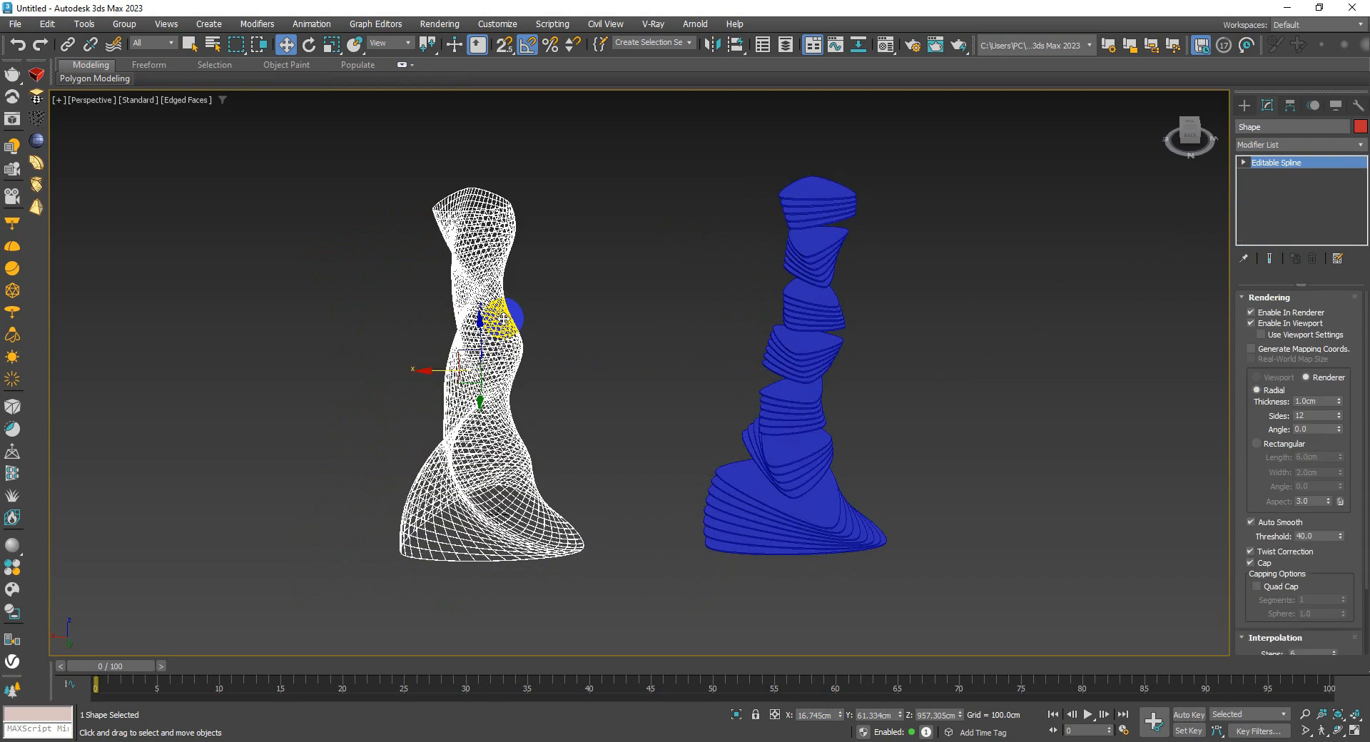
pyautogui.press('m')
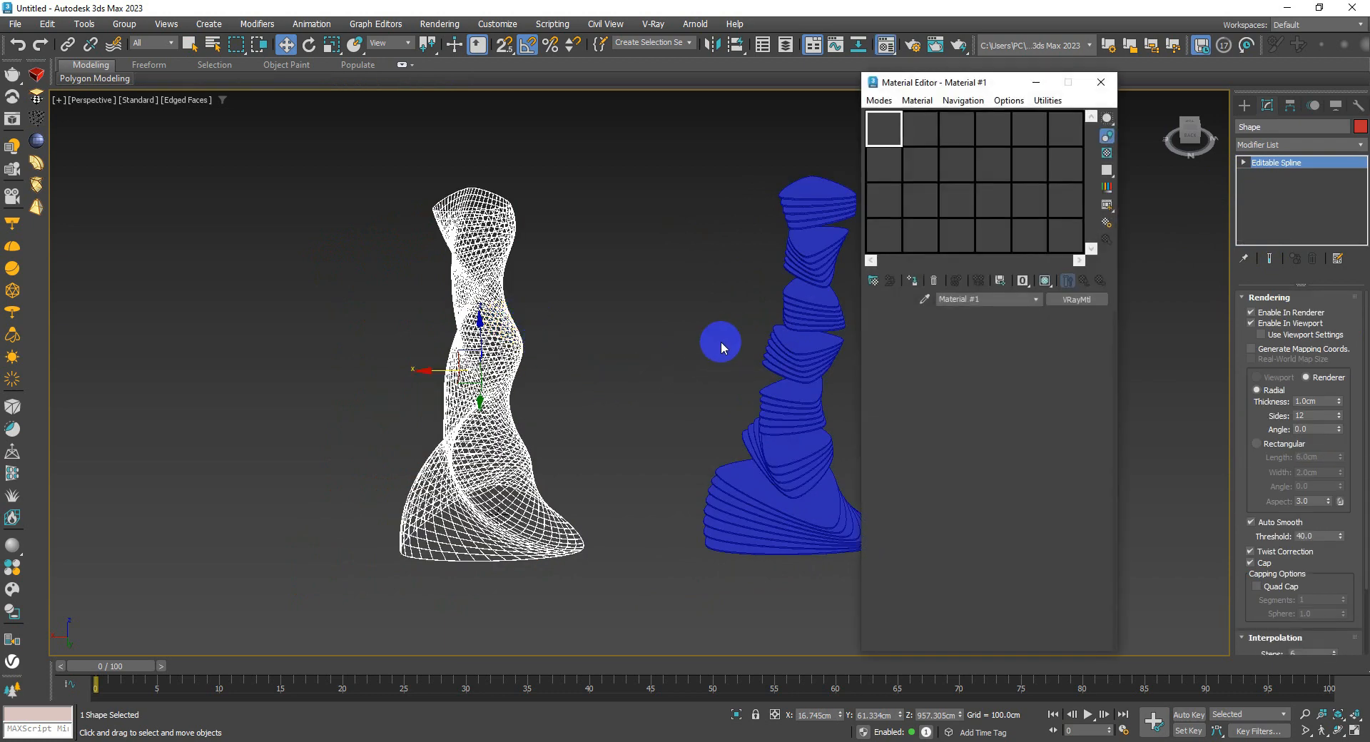
pyautogui.click(884, 45)
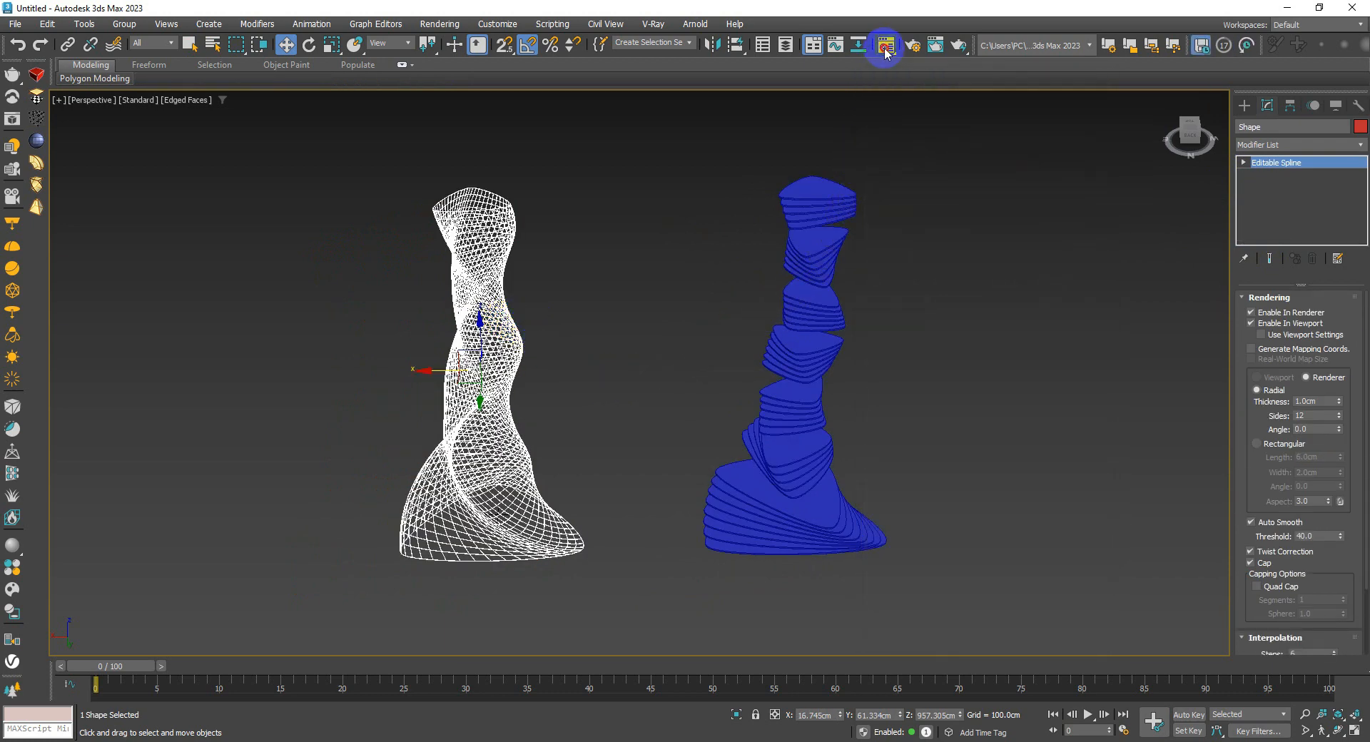
pyautogui.click(884, 47)
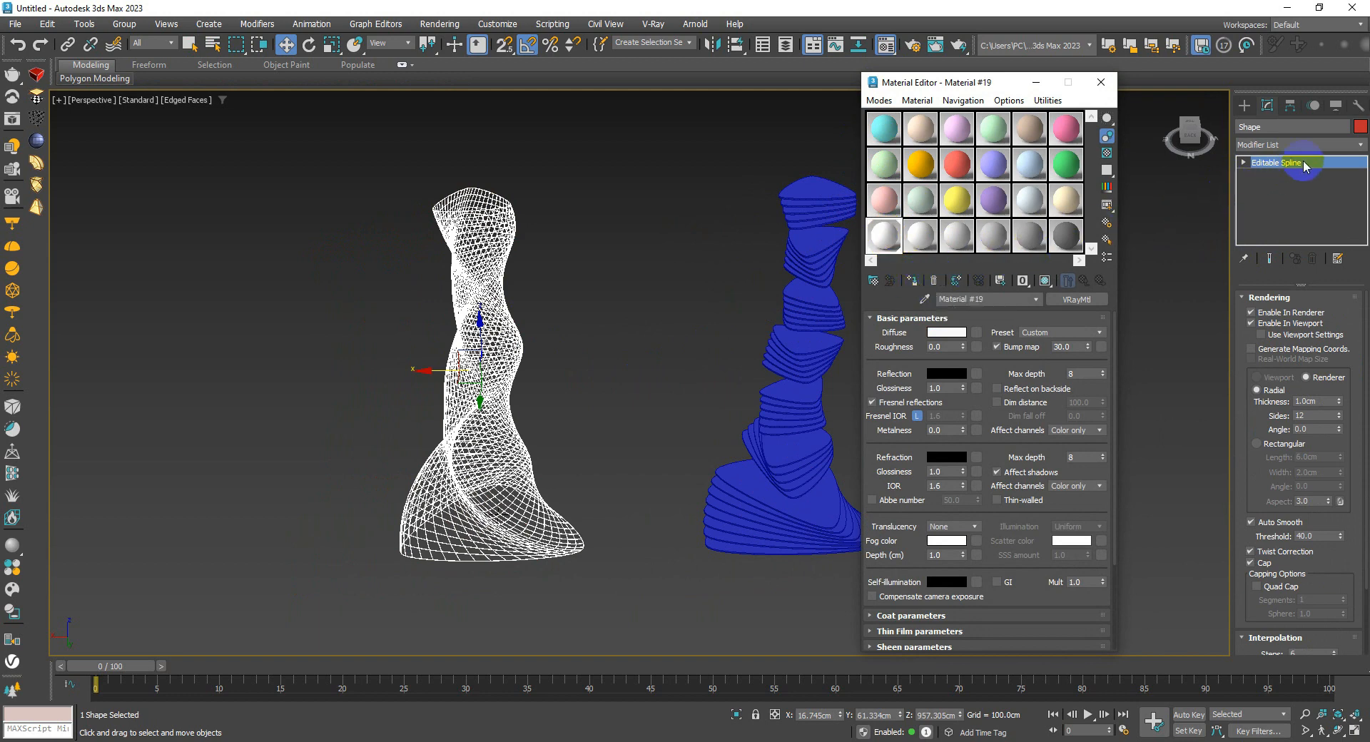
pyautogui.click(1360, 127)
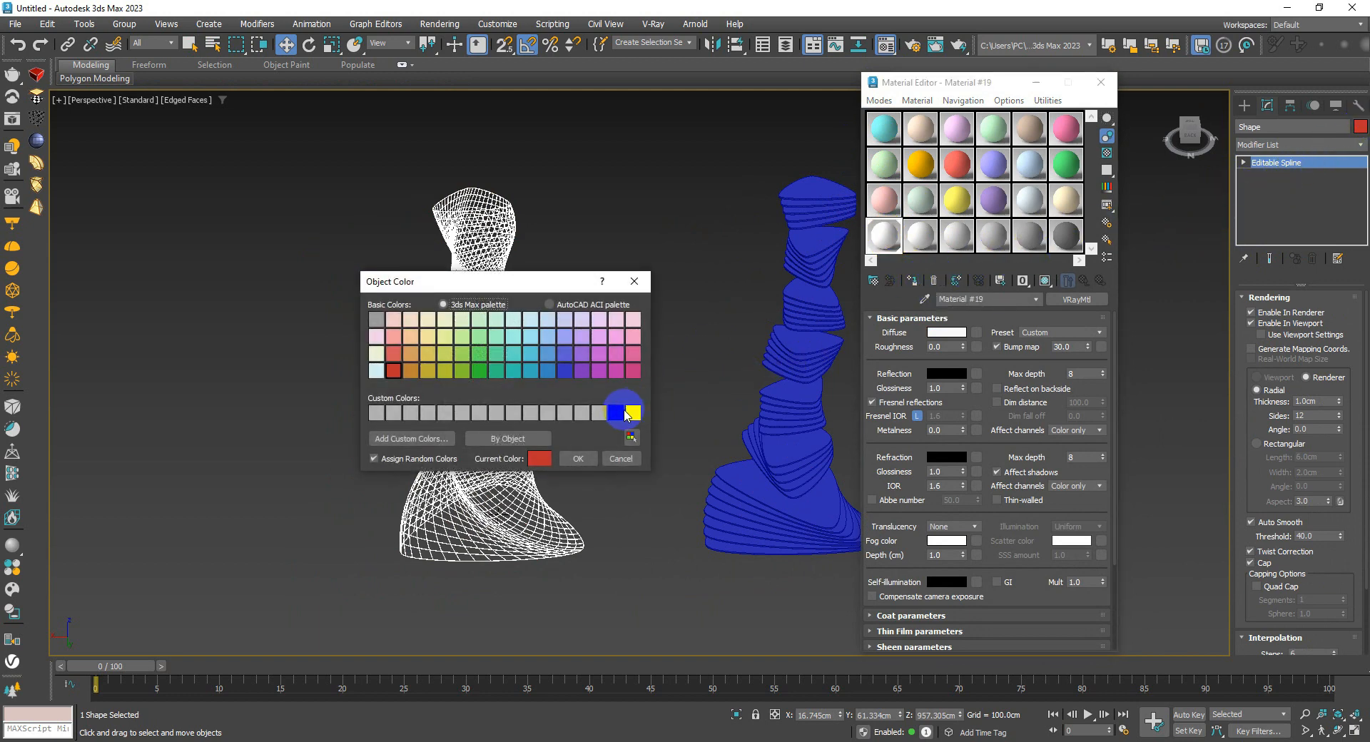
pyautogui.click(581, 459)
# Step: Assign the grey Material #23 to the floor slabs and set their object color to black
pyautogui.click(813, 351)
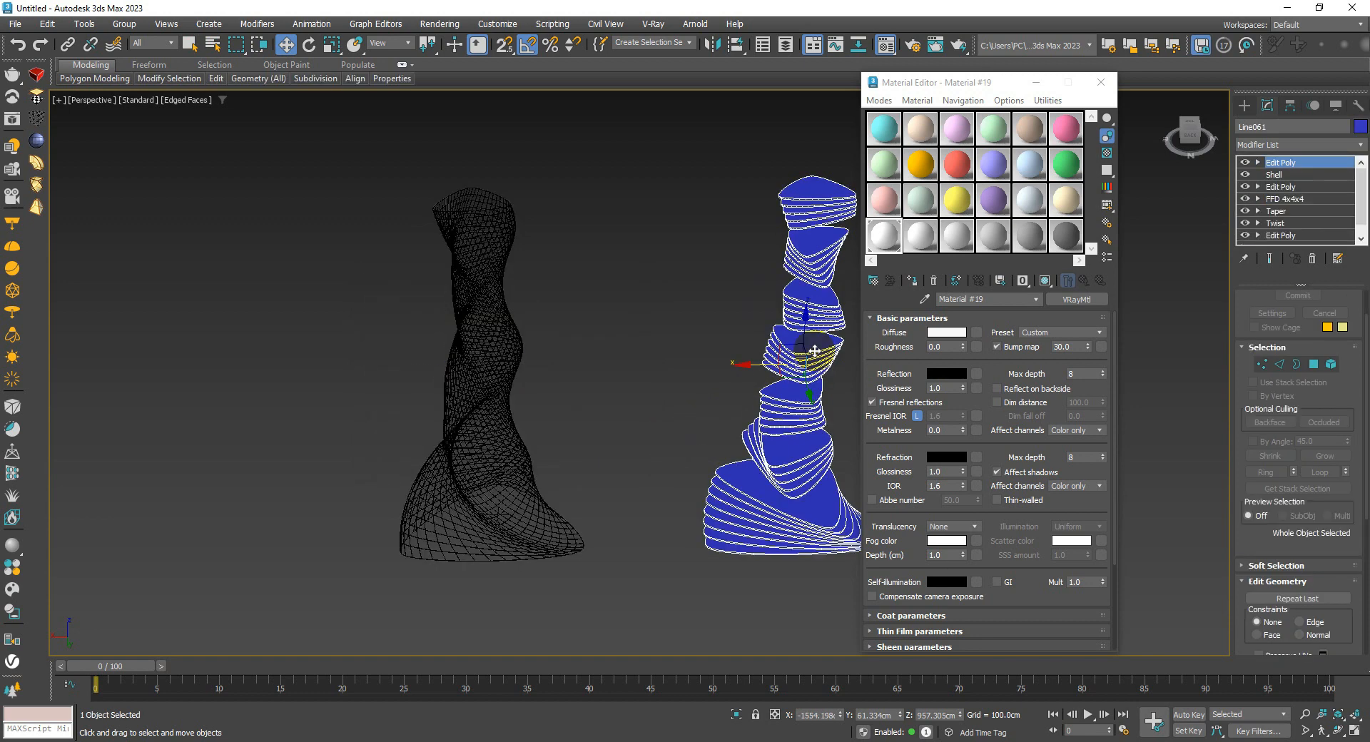
pyautogui.click(1026, 242)
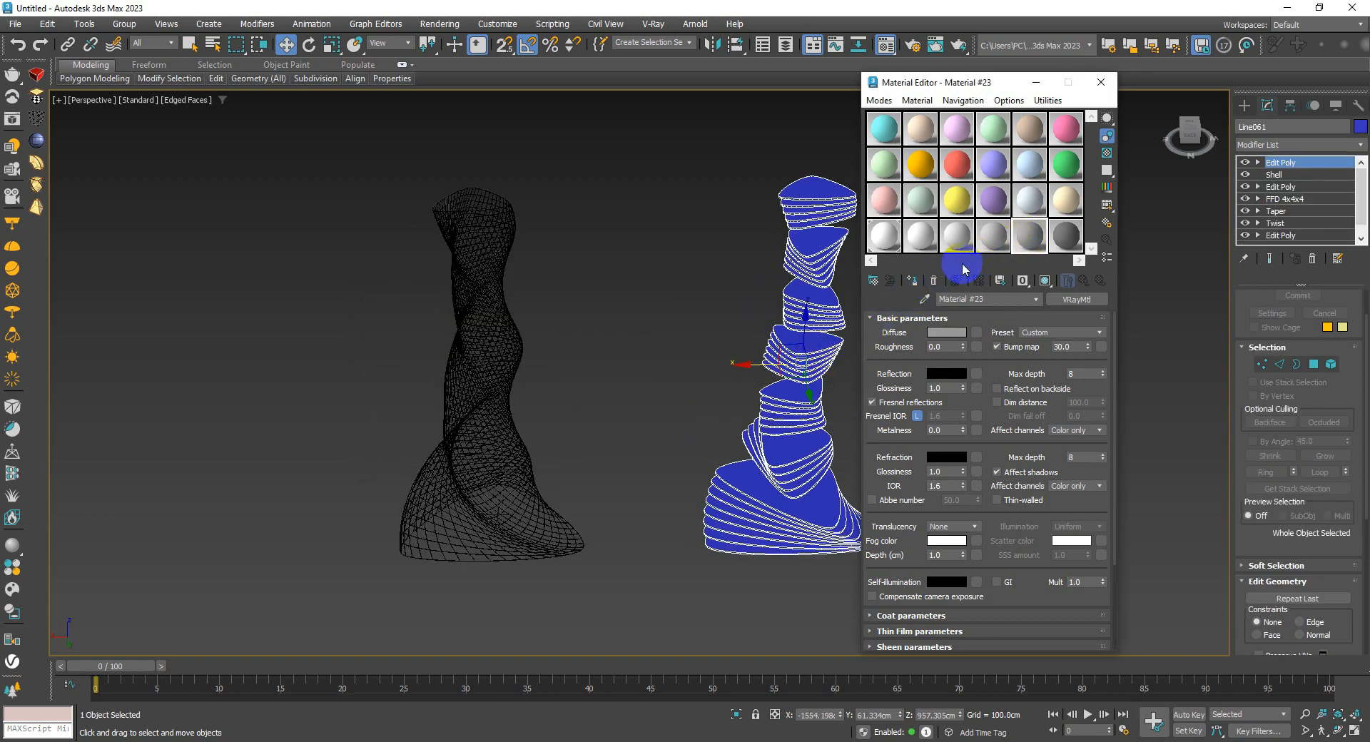
pyautogui.click(911, 281)
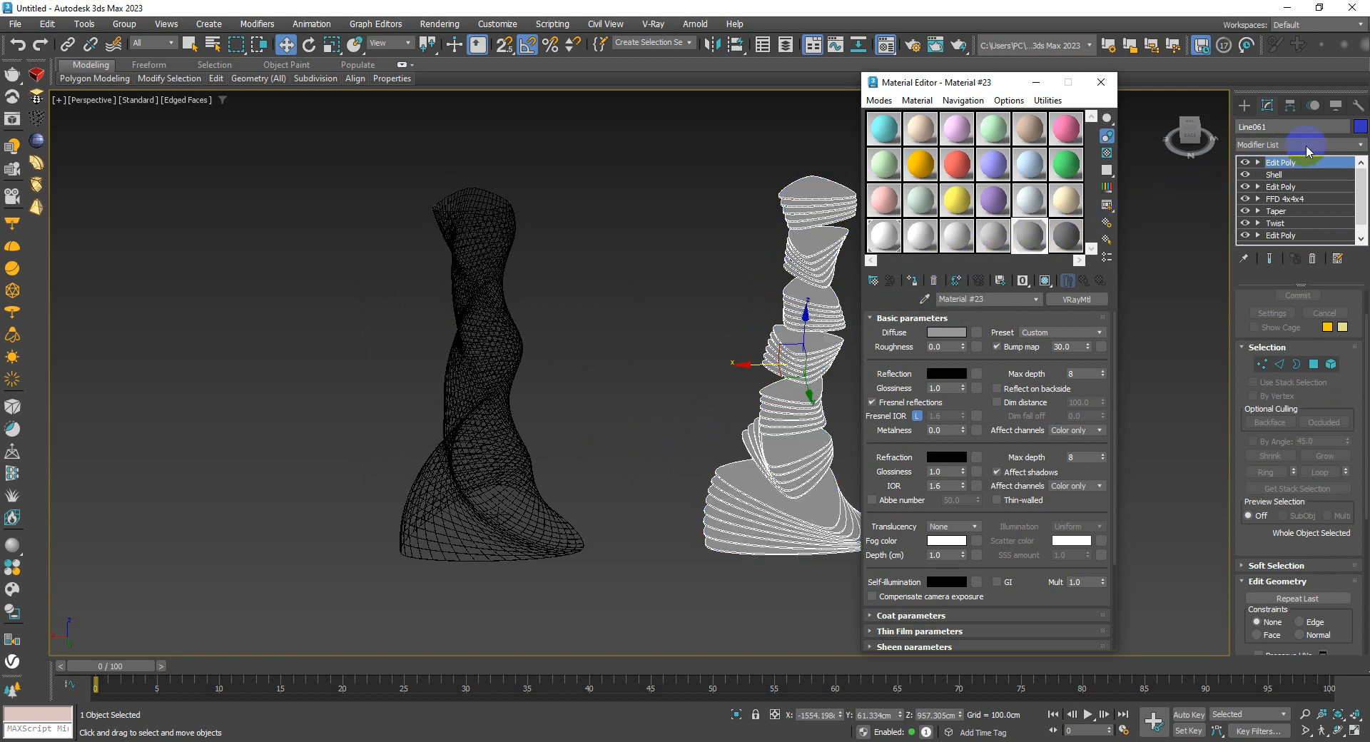
pyautogui.click(1358, 129)
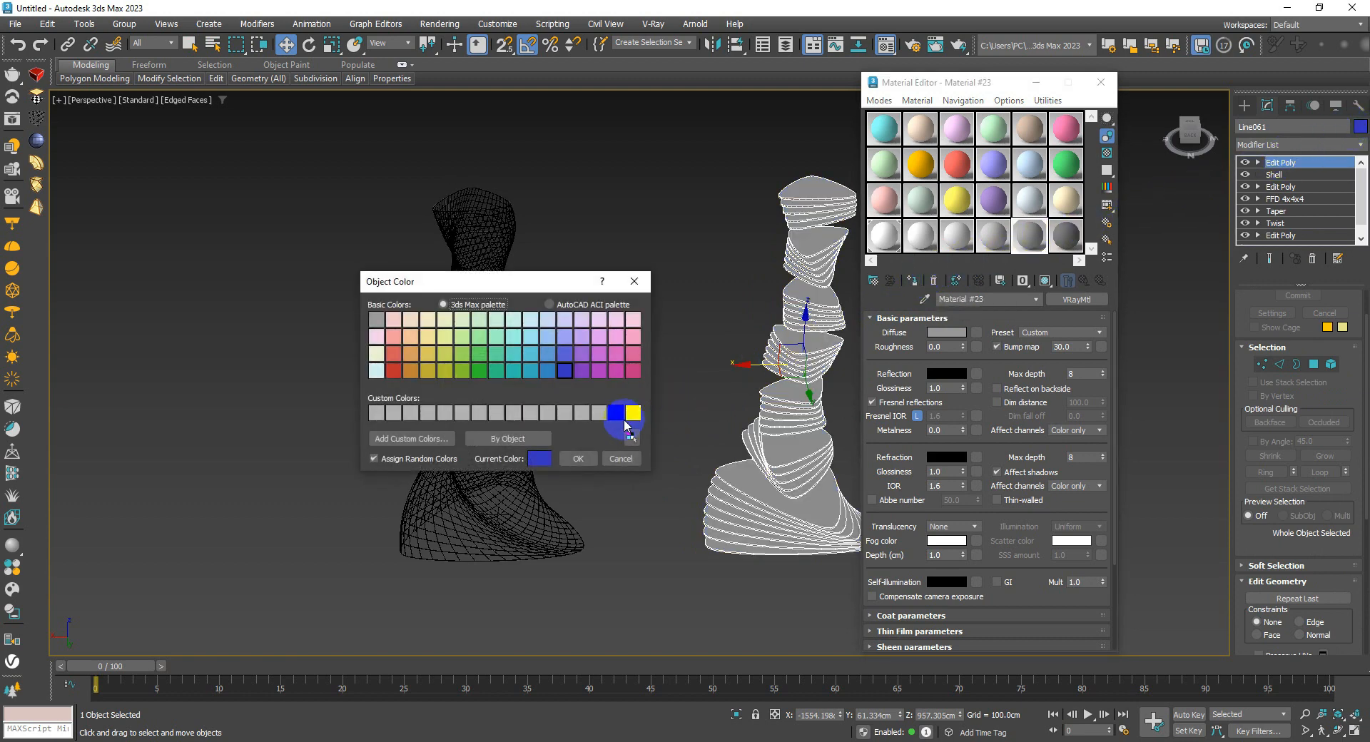
pyautogui.click(577, 460)
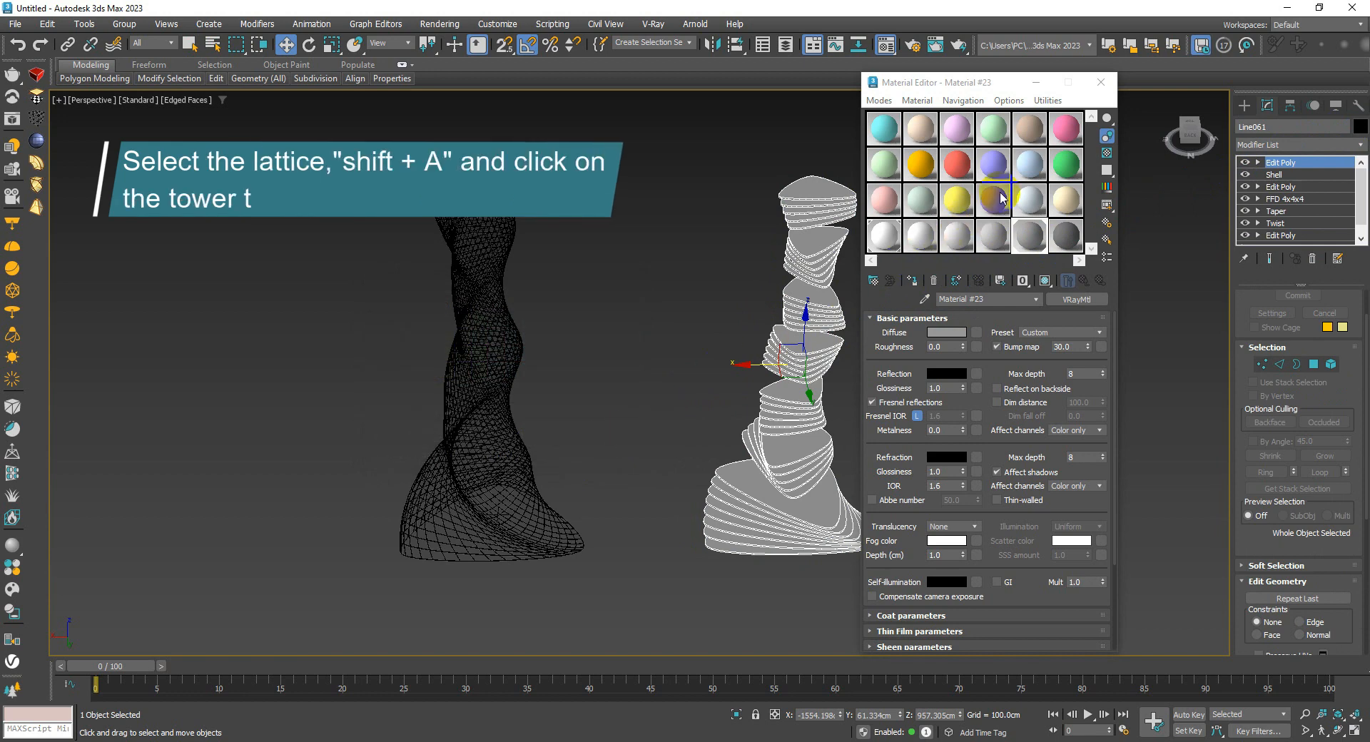
pyautogui.click(1100, 82)
# Step: Move the lattice onto the slab tower with Quick Align
pyautogui.click(620, 212)
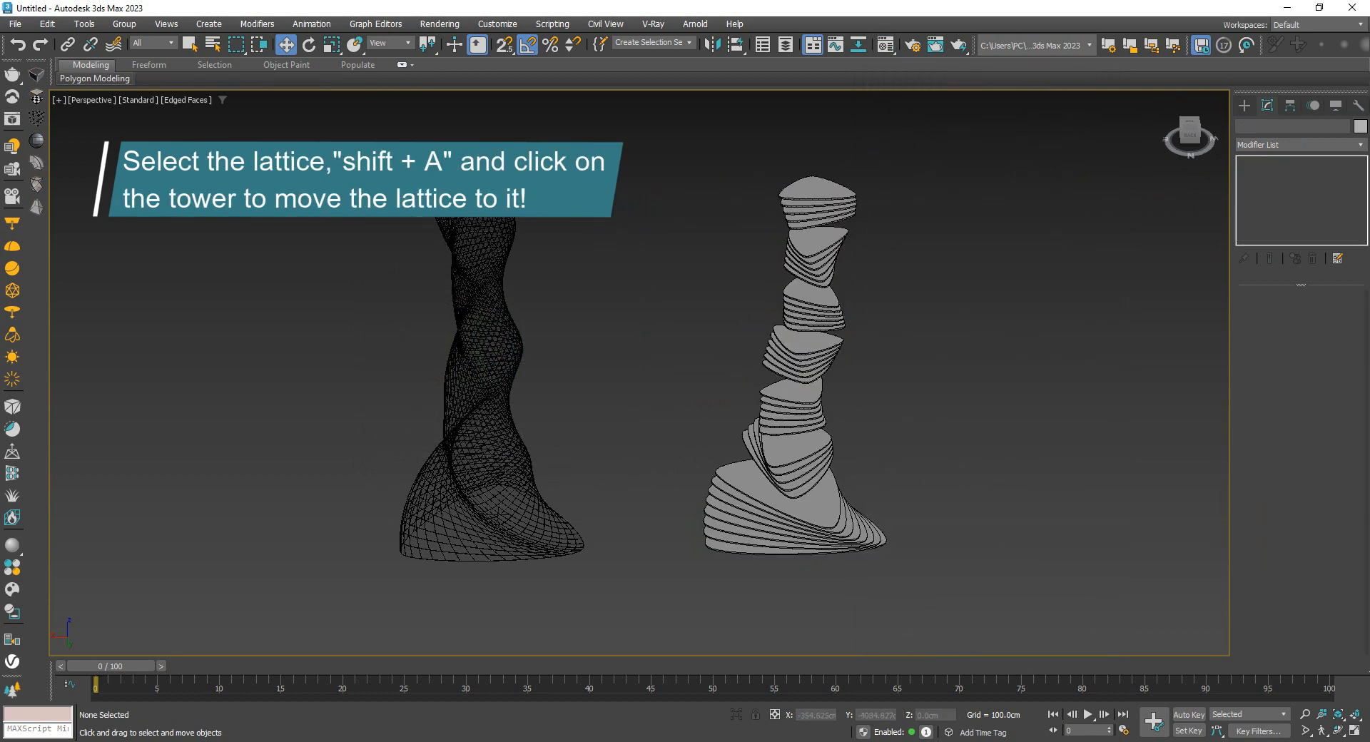
pyautogui.moveTo(484, 277); pyautogui.dragTo(485, 277)
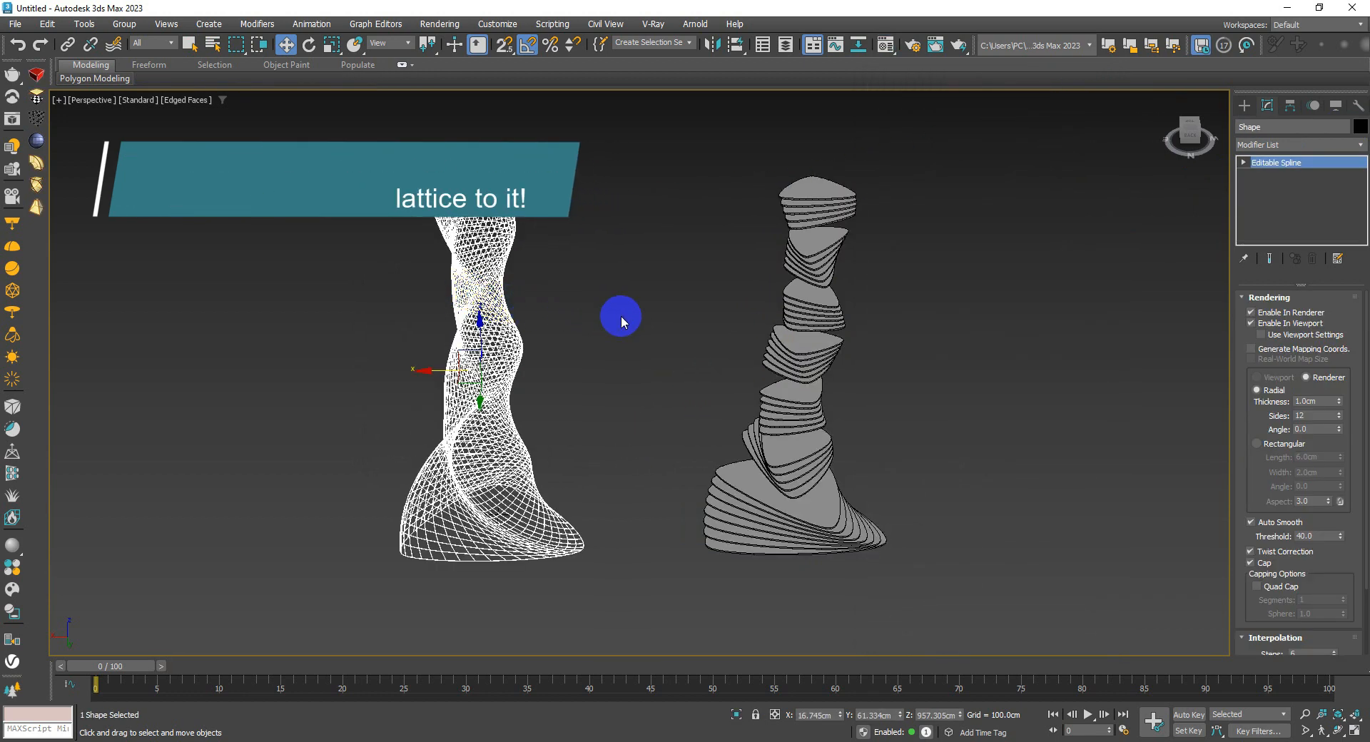
pyautogui.hotkey('alt', 'a')
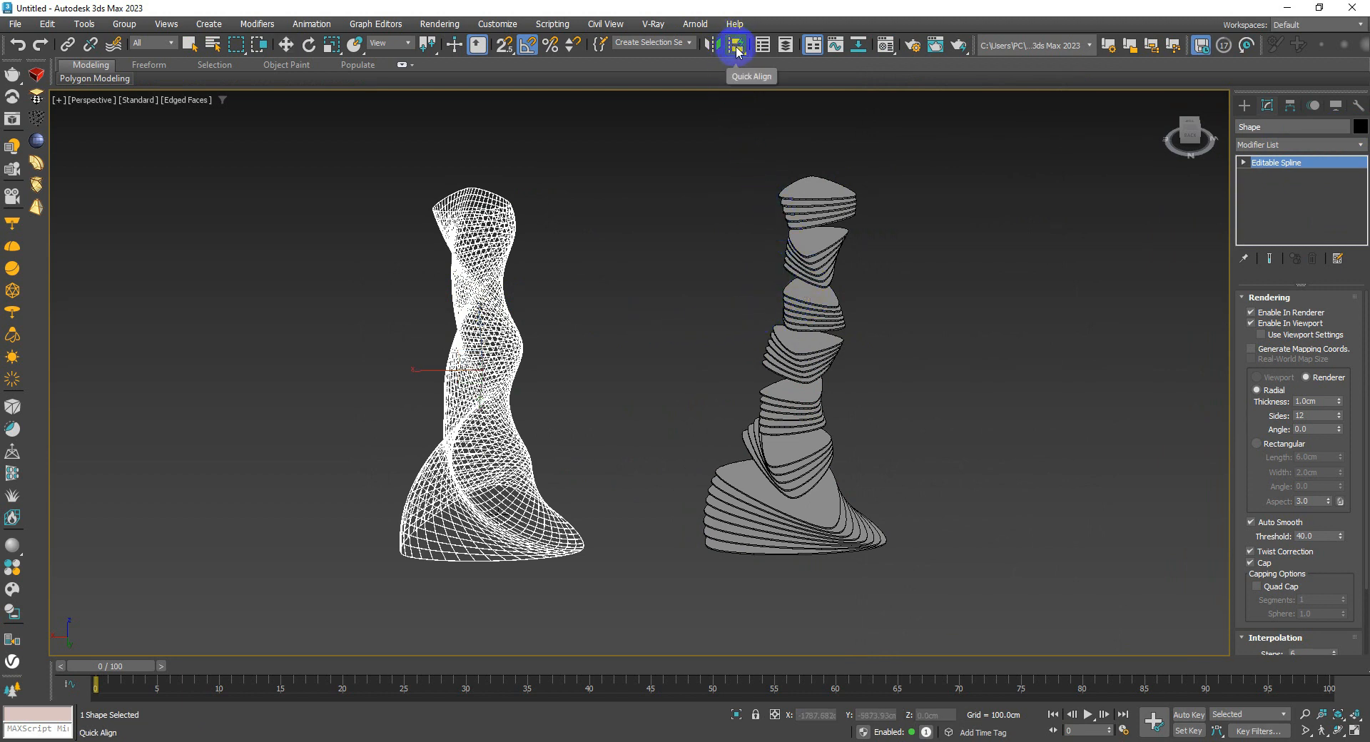
pyautogui.click(818, 191)
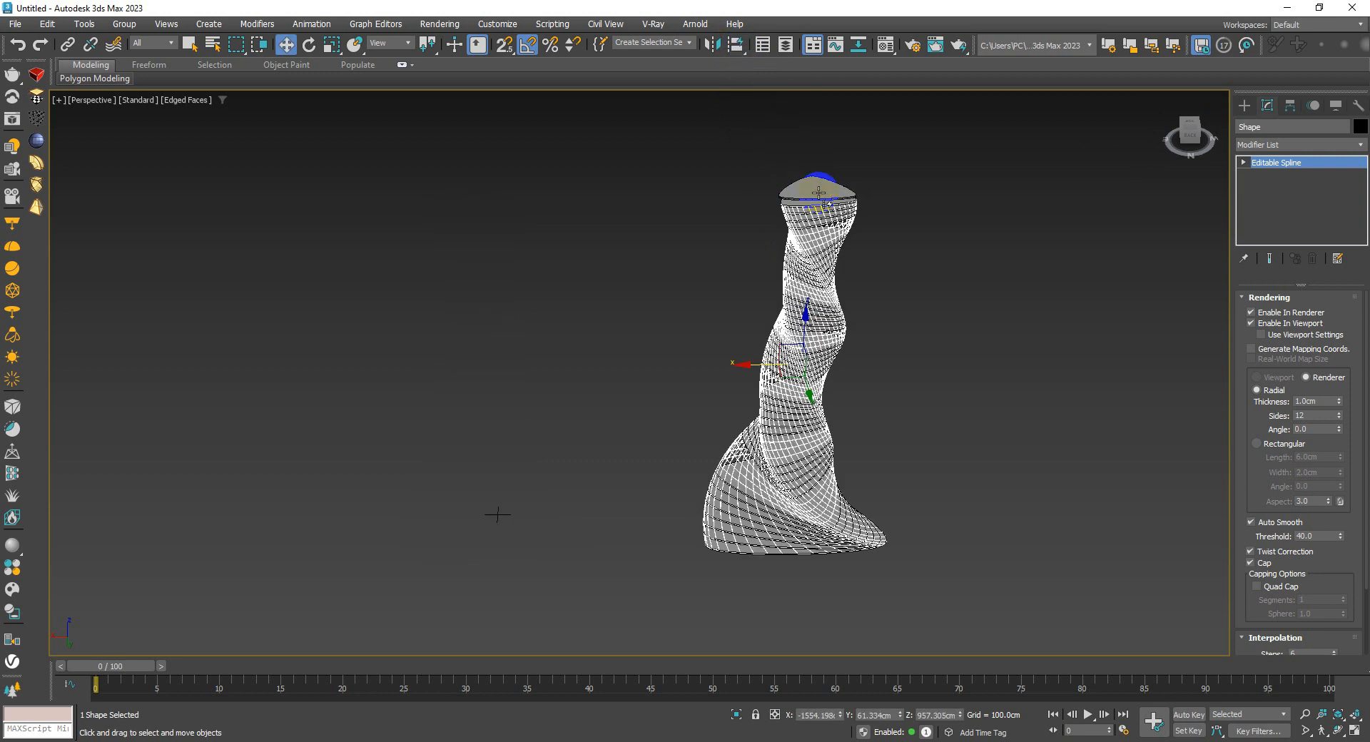
# Step: Delete the topmost floor slab that protrudes above the lattice and leave element-level editing
pyautogui.click(884, 299)
pyautogui.click(822, 187)
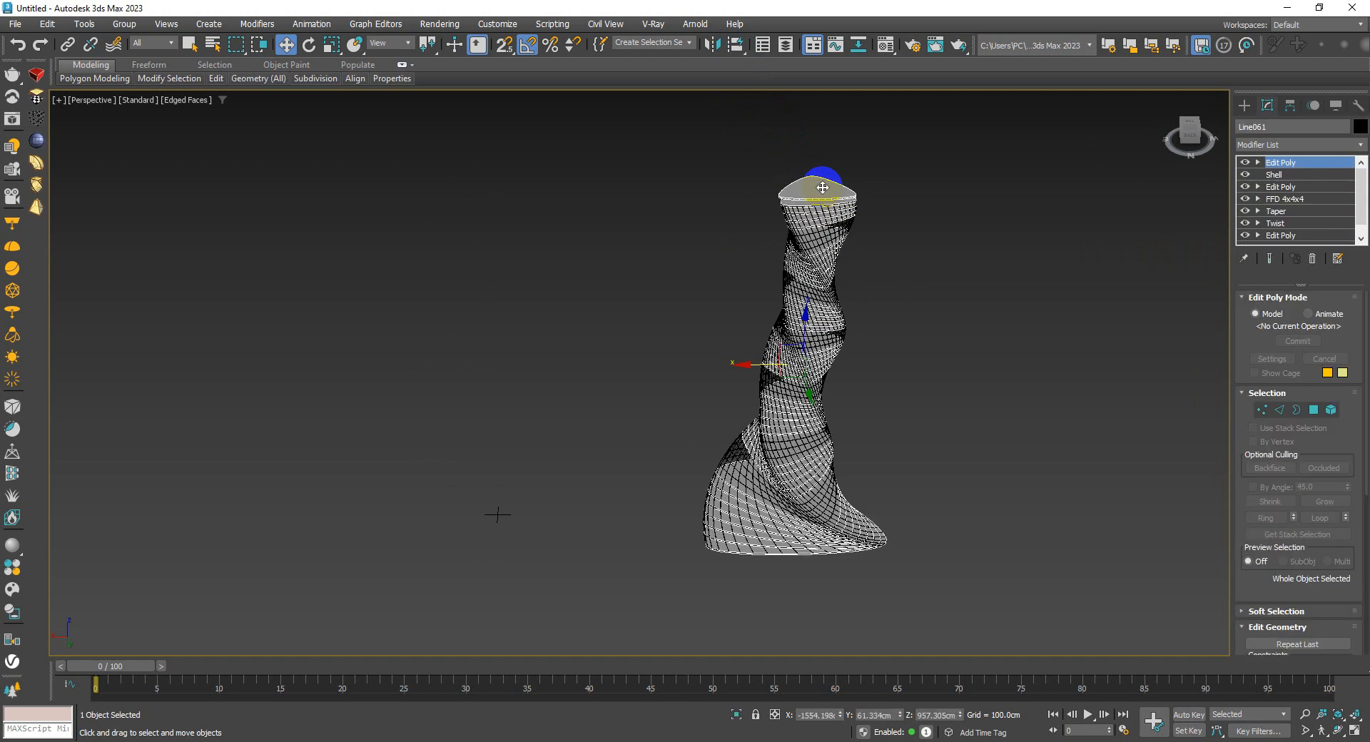
pyautogui.press('5')
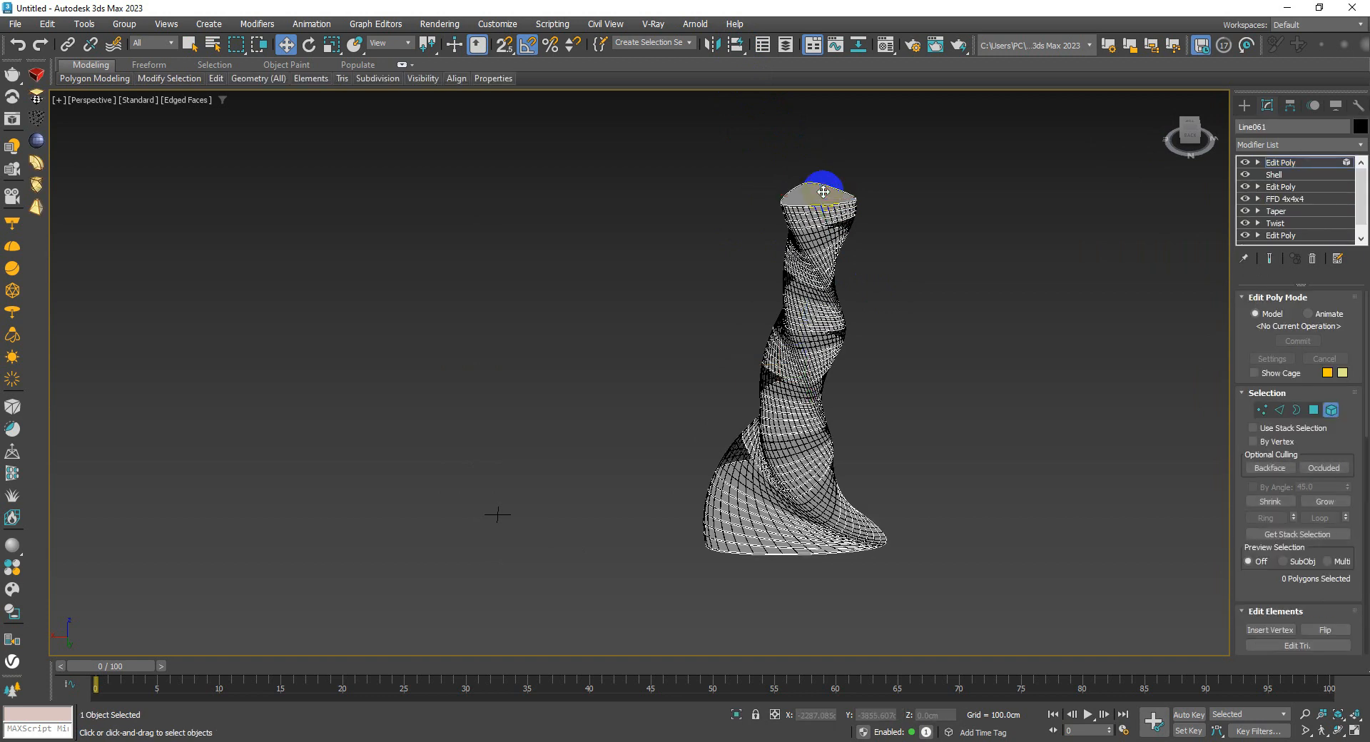
pyautogui.click(1282, 163)
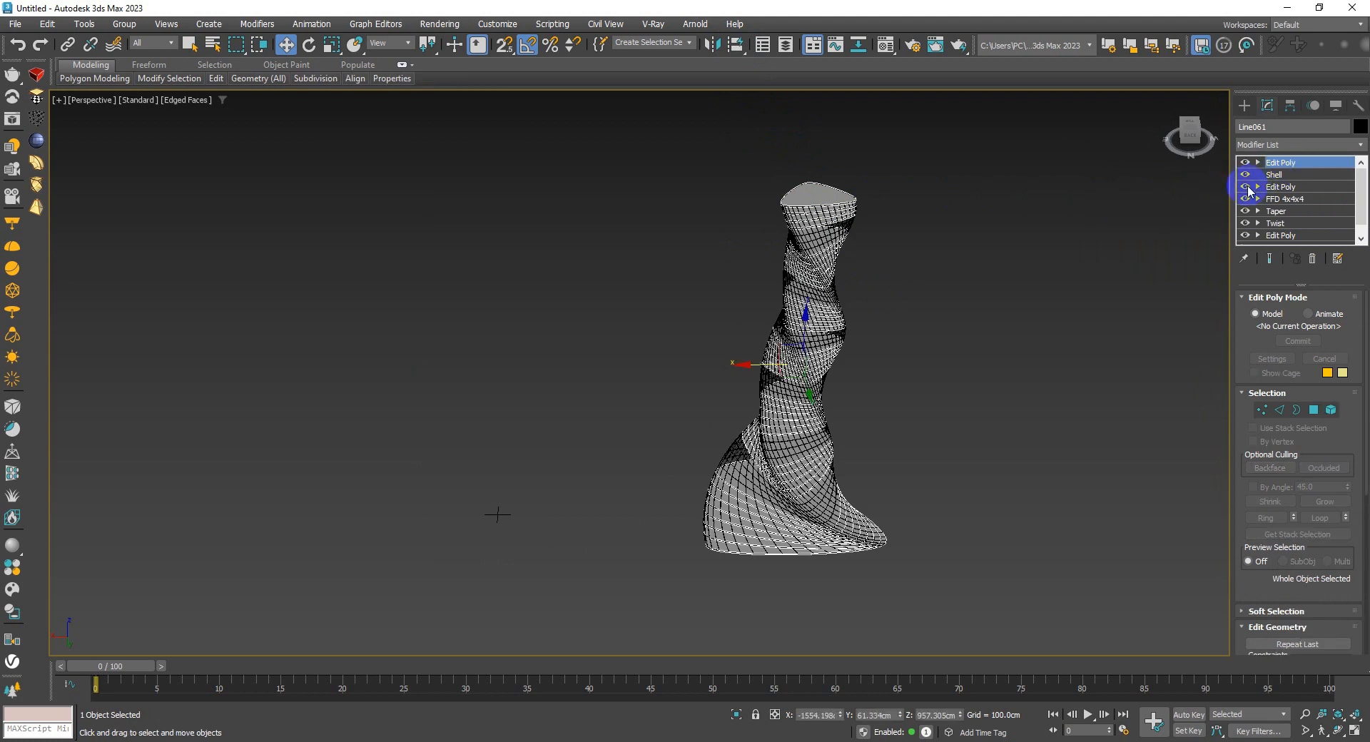
# Step: Examine the fit between the lattice and the floor slabs close up and from several angles
pyautogui.click(862, 429)
pyautogui.moveTo(862, 429); pyautogui.dragTo(751, 461, button='middle')
pyautogui.click(696, 481)
pyautogui.scroll(6, 697, 480)
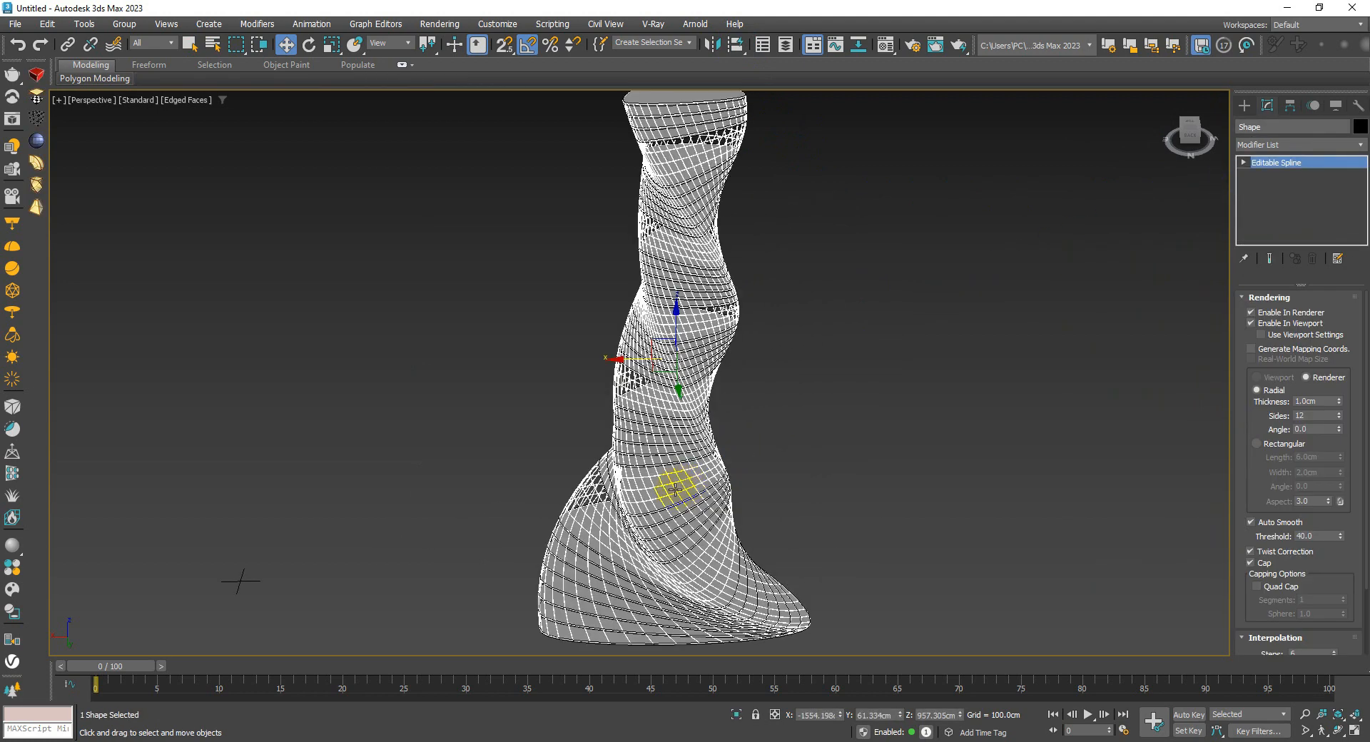
pyautogui.keyDown('alt'); pyautogui.moveTo(685, 436); pyautogui.dragTo(683, 412, button='middle'); pyautogui.keyUp('alt')
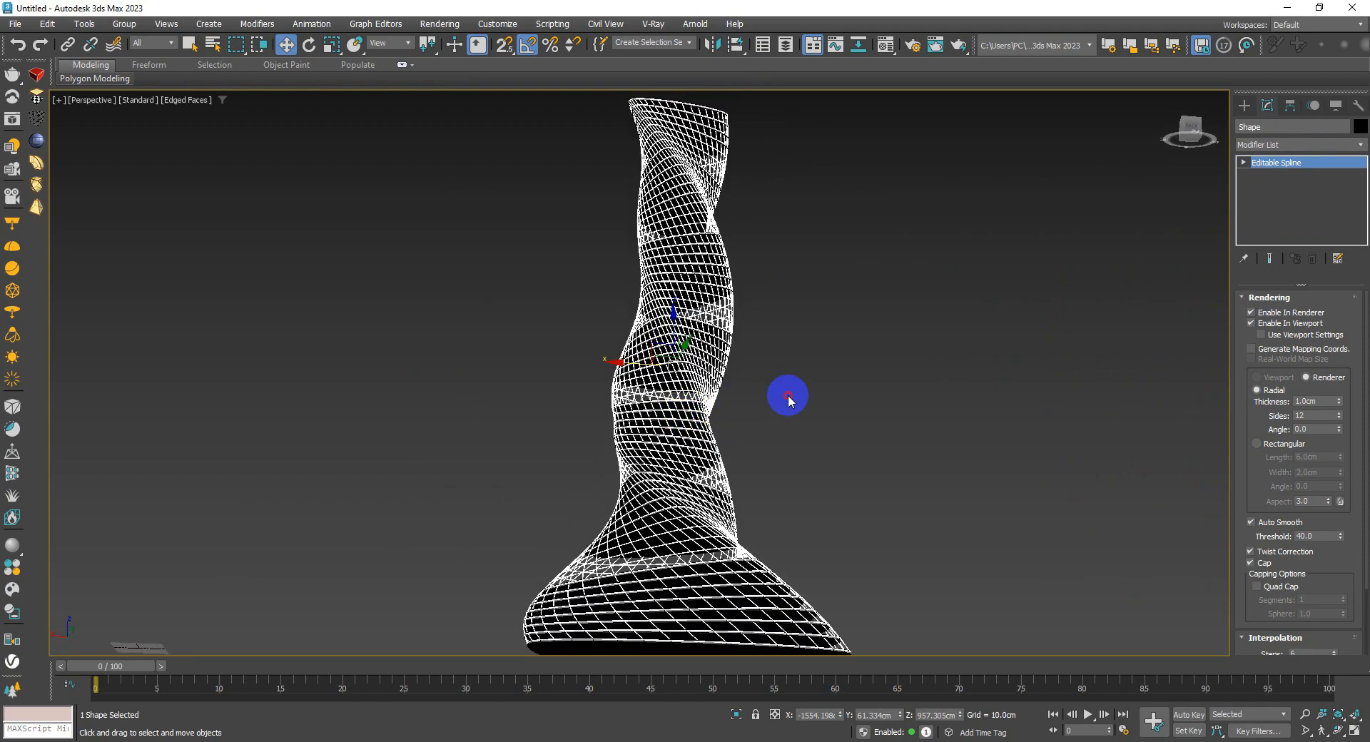
pyautogui.click(788, 395)
pyautogui.keyDown('alt'); pyautogui.moveTo(786, 398); pyautogui.dragTo(724, 498, button='middle'); pyautogui.keyUp('alt')
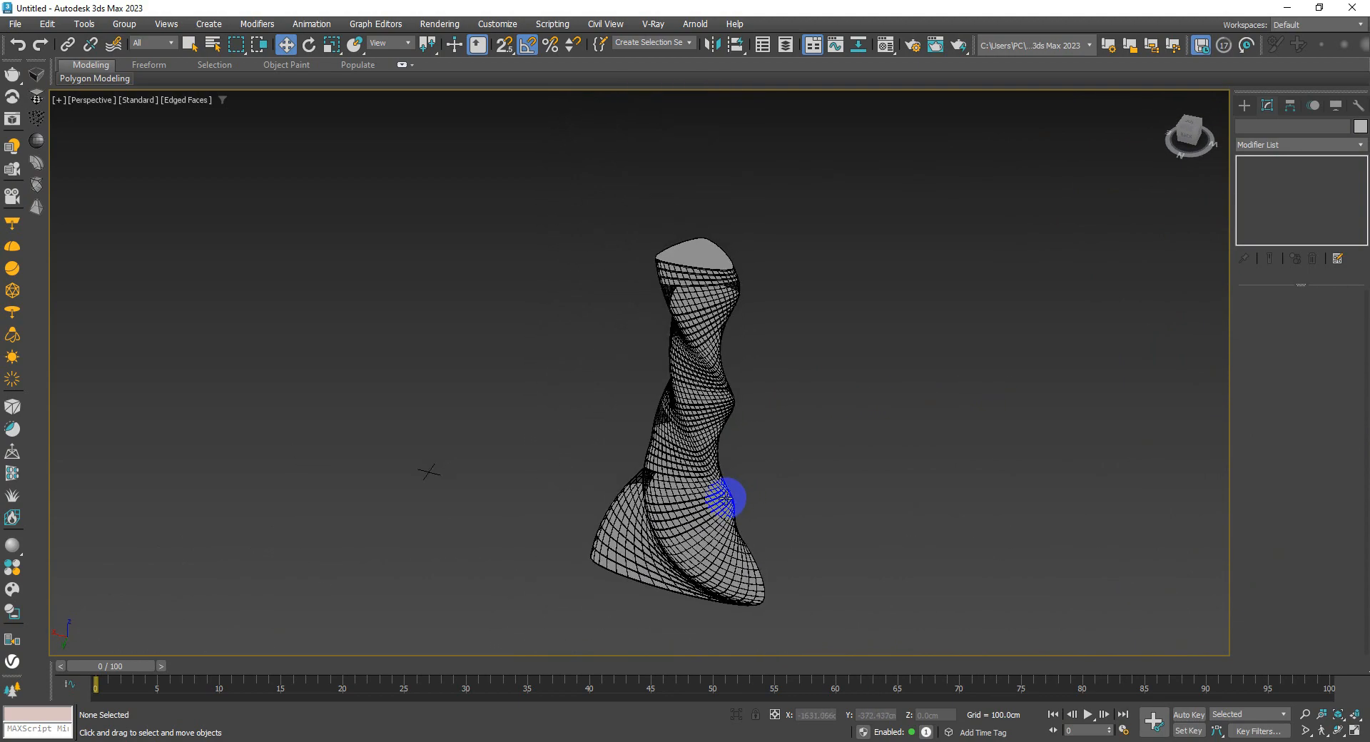
# Step: Change the Perspective viewport shading to Clay with edged faces and view the tower from around
pyautogui.click(187, 101)
pyautogui.click(210, 198)
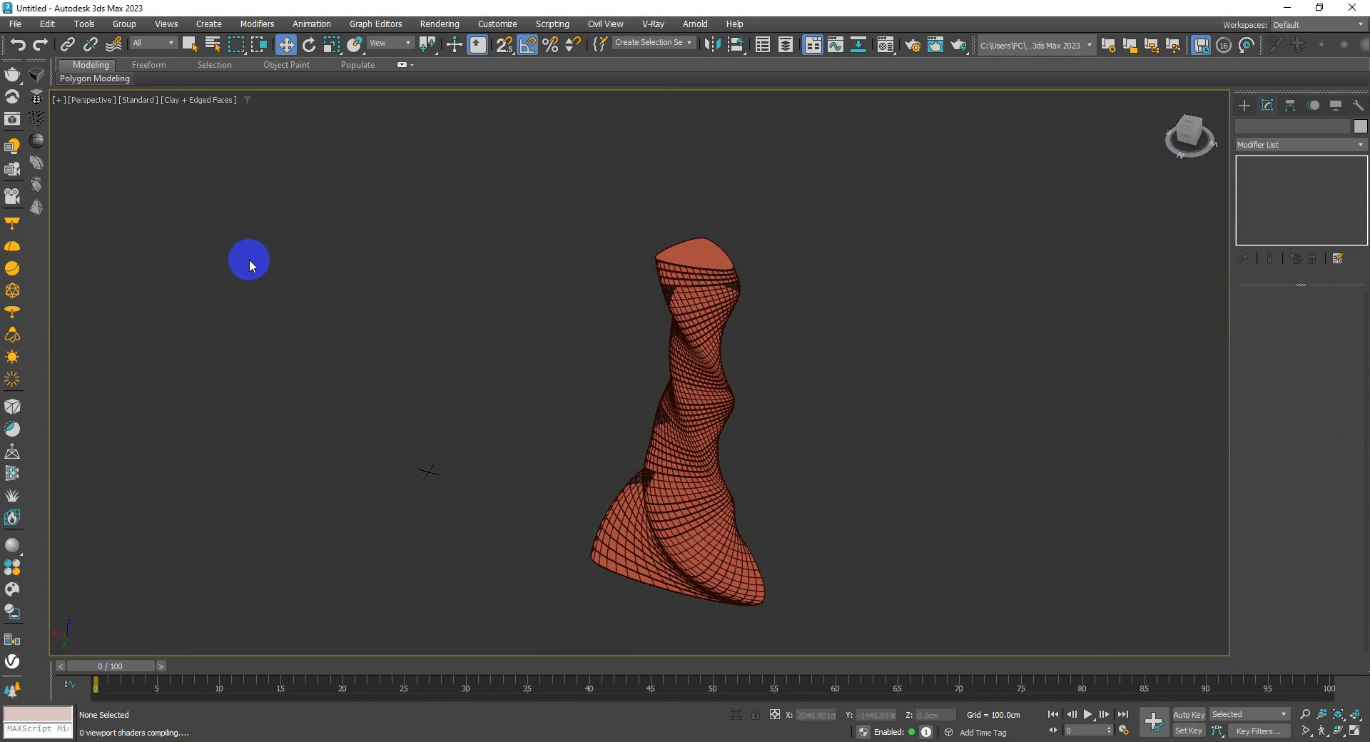
pyautogui.click(686, 476)
pyautogui.keyDown('alt'); pyautogui.moveTo(756, 482); pyautogui.dragTo(238, 477, button='middle'); pyautogui.keyUp('alt')
pyautogui.click(314, 477)
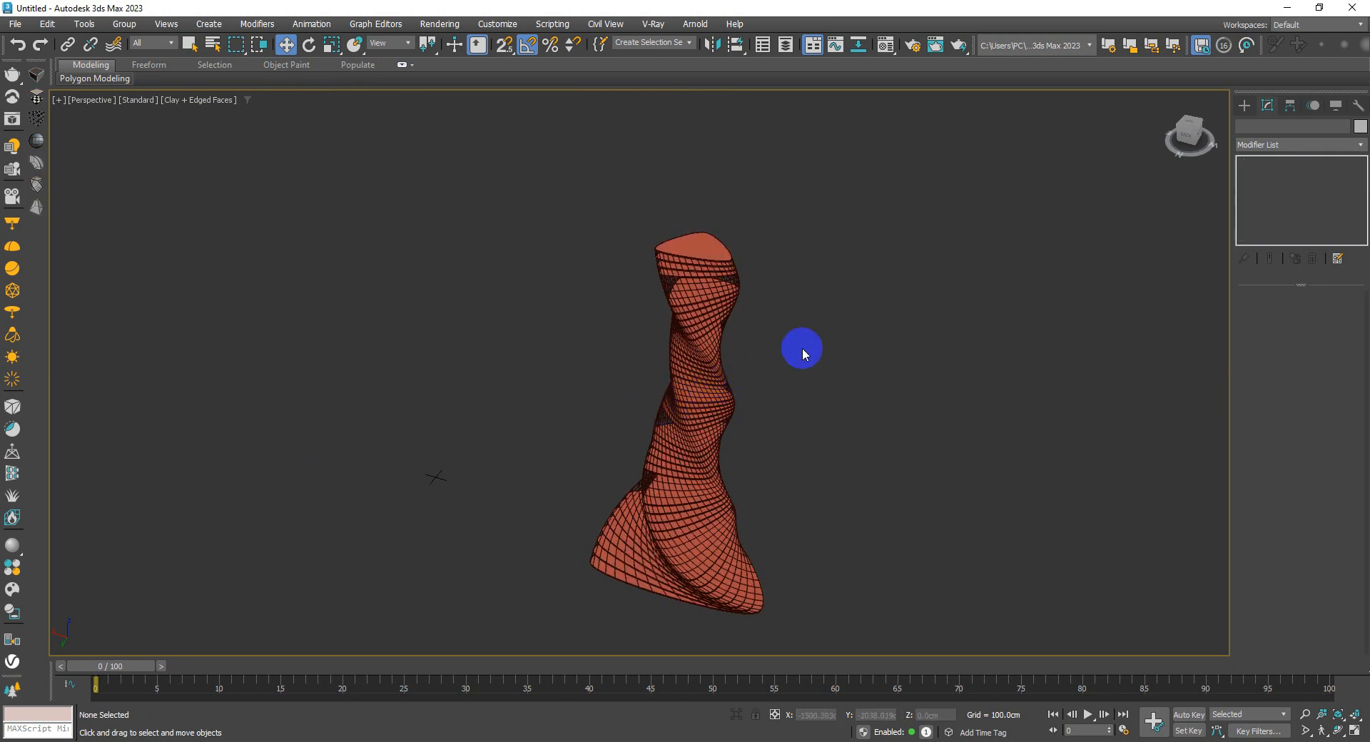
# Step: Place a rotated, smaller copy of the complete lattice-and-slab tower behind the original
pyautogui.moveTo(699, 487); pyautogui.dragTo(655, 529)
pyautogui.scroll(-3, 653, 527)
pyautogui.moveTo(653, 527); pyautogui.dragTo(699, 497, button='middle')
pyautogui.moveTo(688, 421)
pyautogui.keyDown('shift'); pyautogui.mouseDown()
pyautogui.moveTo(566, 345)
pyautogui.moveTo(642, 373)
pyautogui.moveTo(592, 361)
pyautogui.mouseUp(); pyautogui.keyUp('shift')
pyautogui.press('Return')
pyautogui.press('e')
pyautogui.press('r')
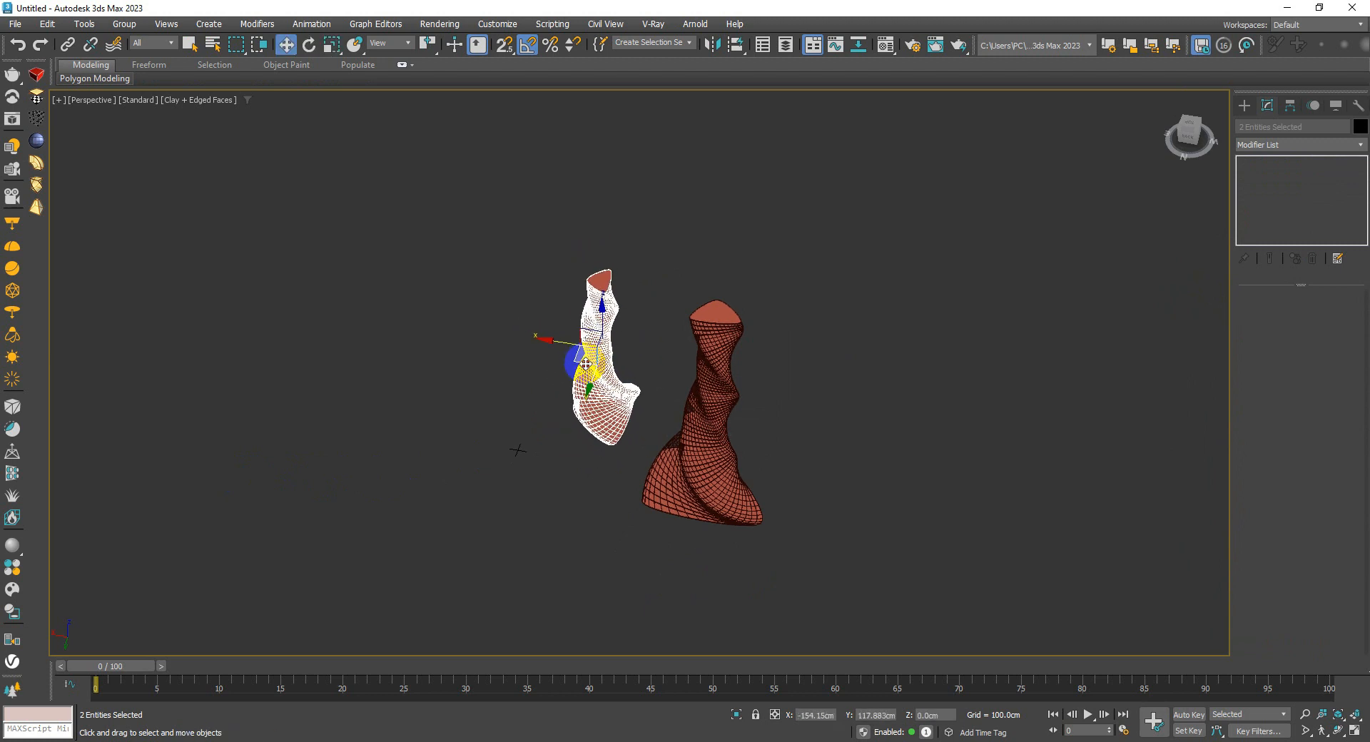
# Step: Clone the smaller tower once more in front of the first copy and rotate the new one
pyautogui.moveTo(572, 445)
pyautogui.keyDown('shift'); pyautogui.mouseDown()
pyautogui.moveTo(572, 469)
pyautogui.moveTo(606, 475)
pyautogui.moveTo(714, 462)
pyautogui.mouseUp(); pyautogui.keyUp('shift')
pyautogui.press('Return')
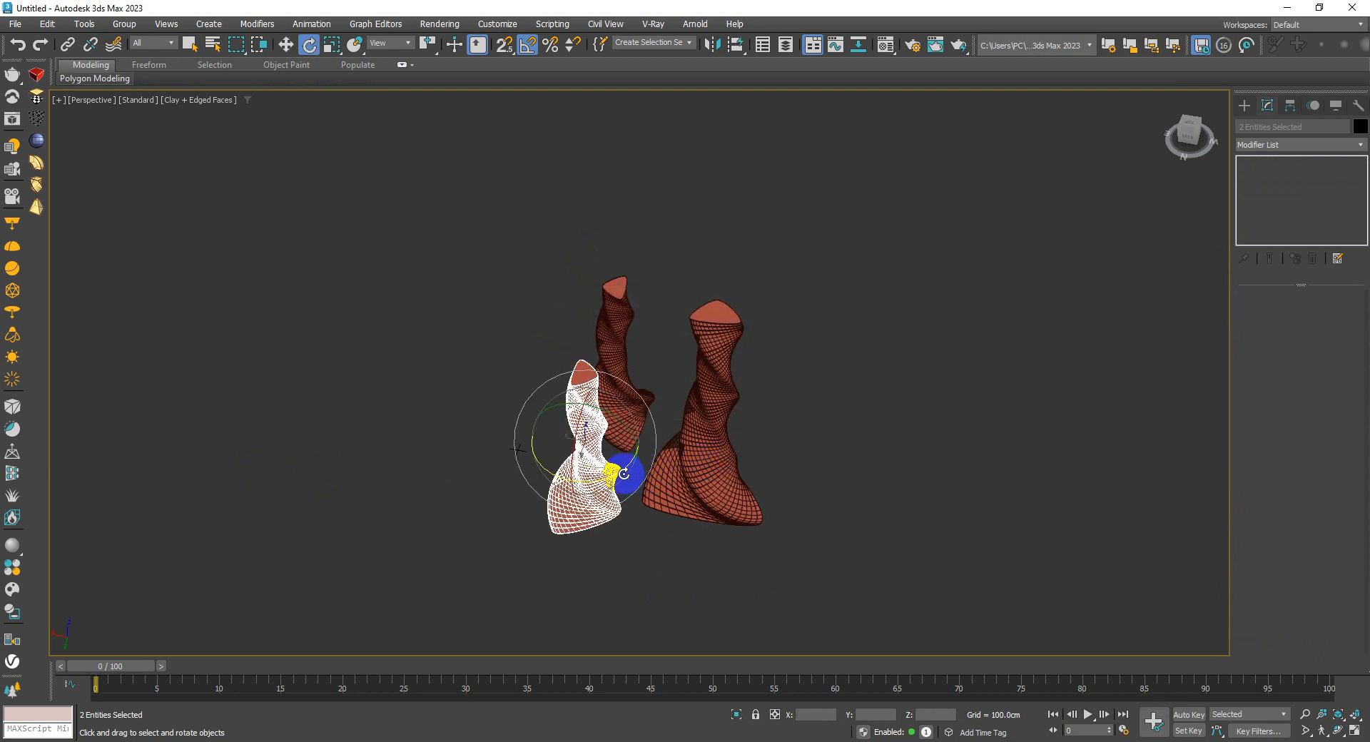
# Step: Scale the front tower copy down uniformly and lower it in the Front view until its base lines up with the larger copy's base
pyautogui.press('r')
pyautogui.moveTo(601, 440); pyautogui.dragTo(595, 473)
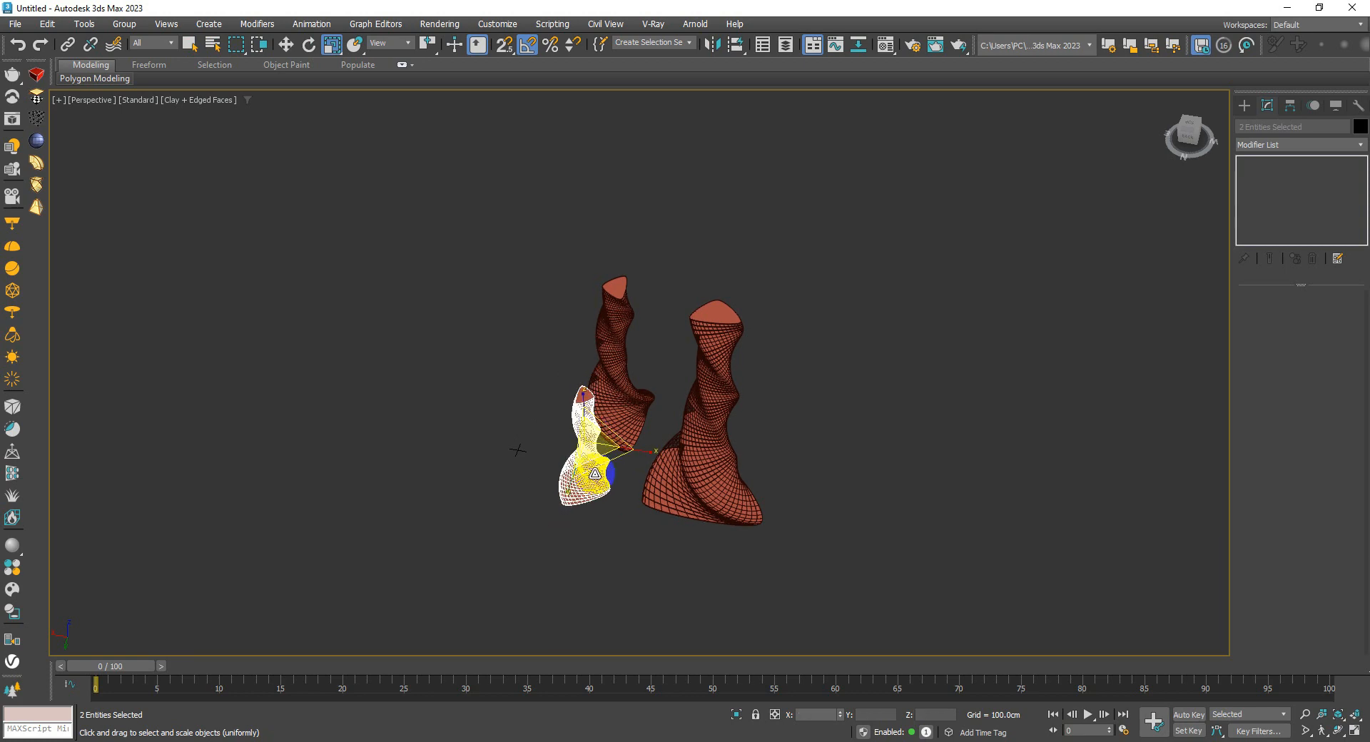
pyautogui.press('w')
pyautogui.press('f')
pyautogui.scroll(3, 903, 446)
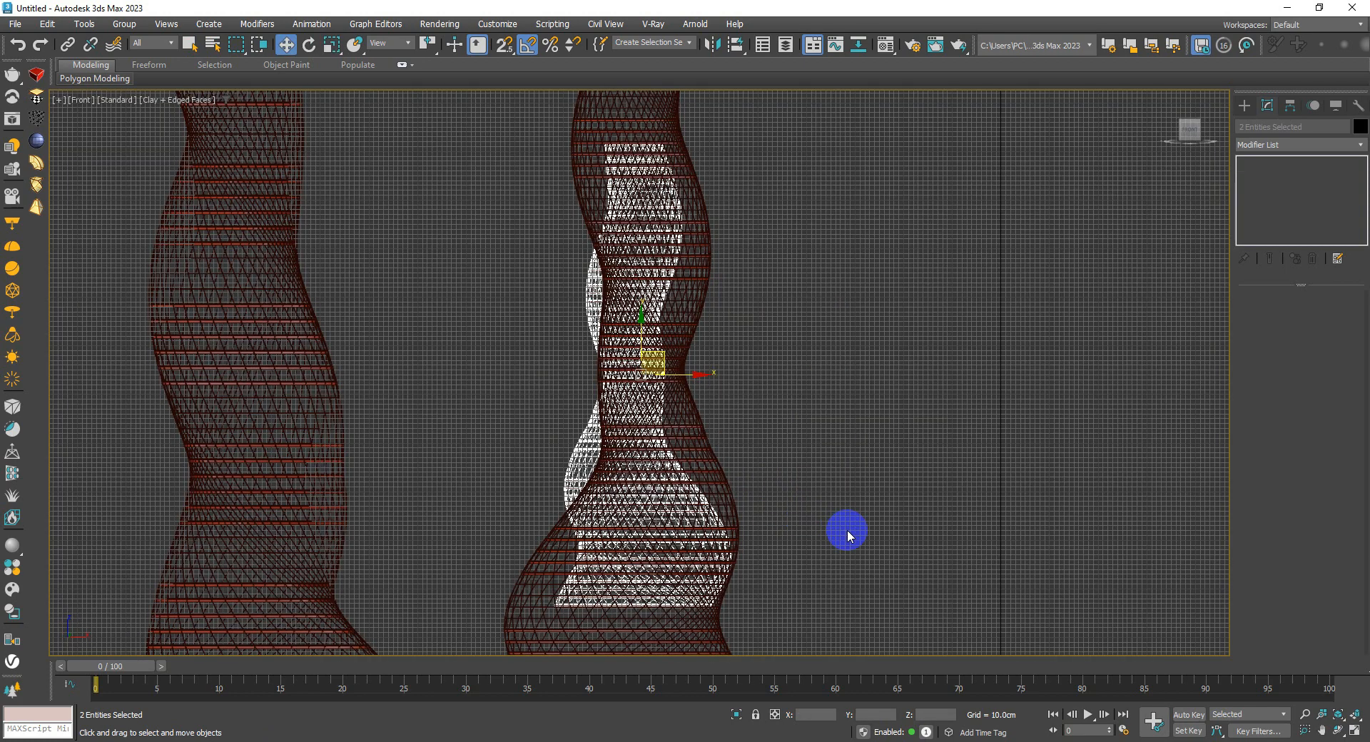
pyautogui.scroll(-1, 809, 527)
pyautogui.moveTo(794, 523); pyautogui.dragTo(752, 383, button='middle')
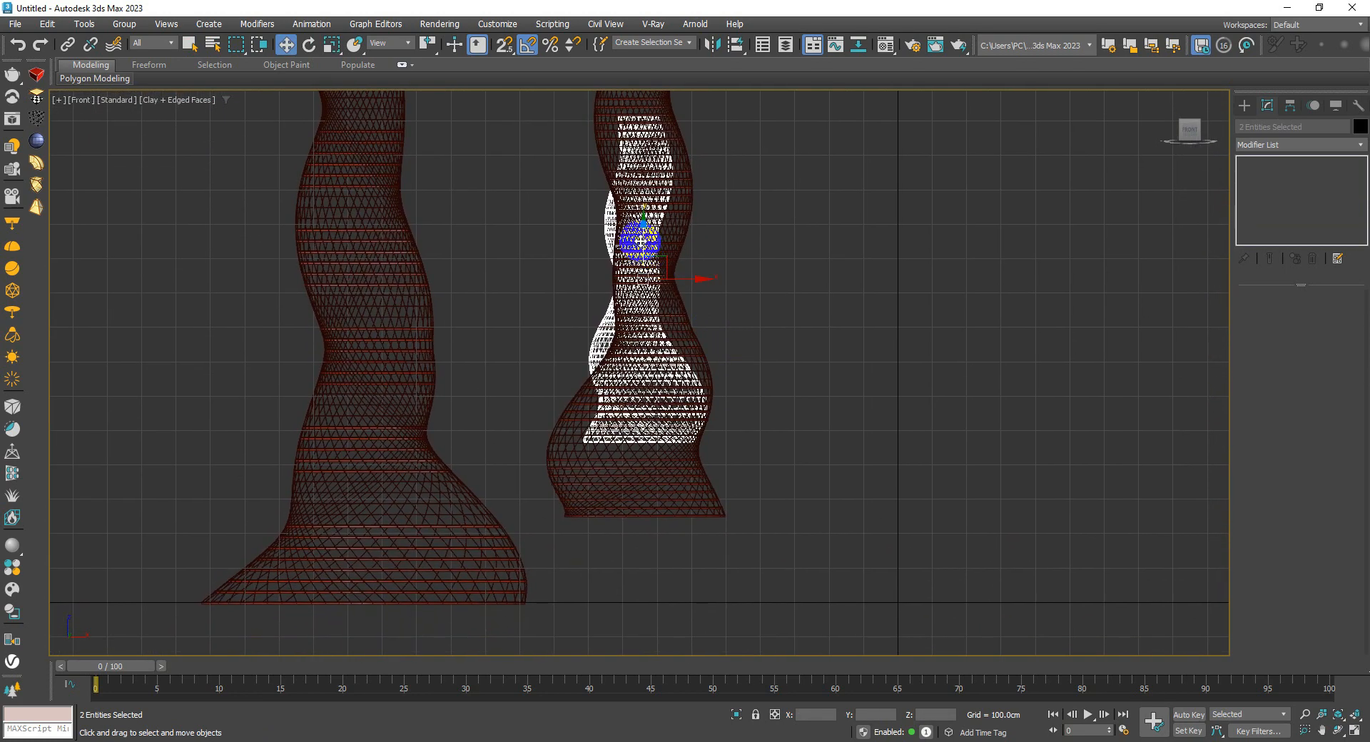
pyautogui.moveTo(641, 243); pyautogui.dragTo(653, 314)
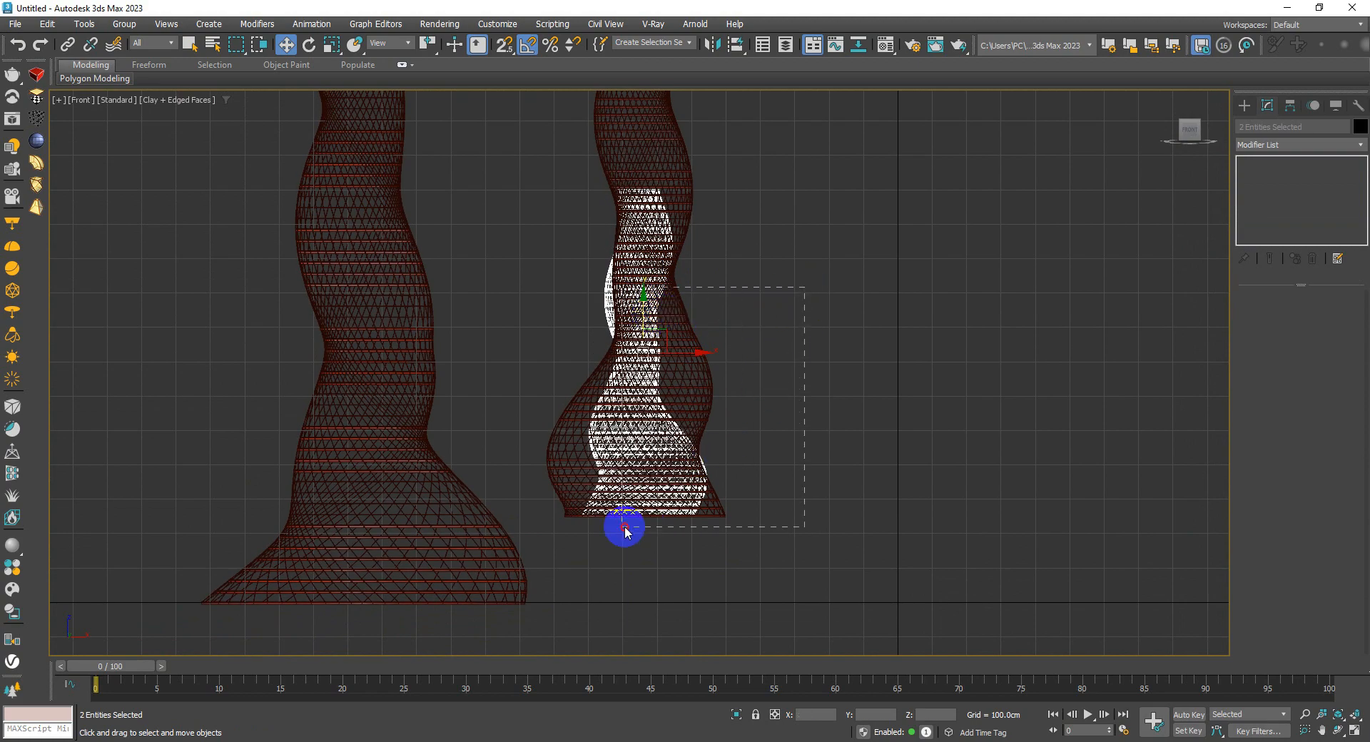
# Step: Select both smaller towers together, lower them to the original tower's base level, and return to the Perspective view
pyautogui.moveTo(624, 531); pyautogui.dragTo(624, 531)
pyautogui.moveTo(633, 285); pyautogui.dragTo(634, 369)
pyautogui.press('p')
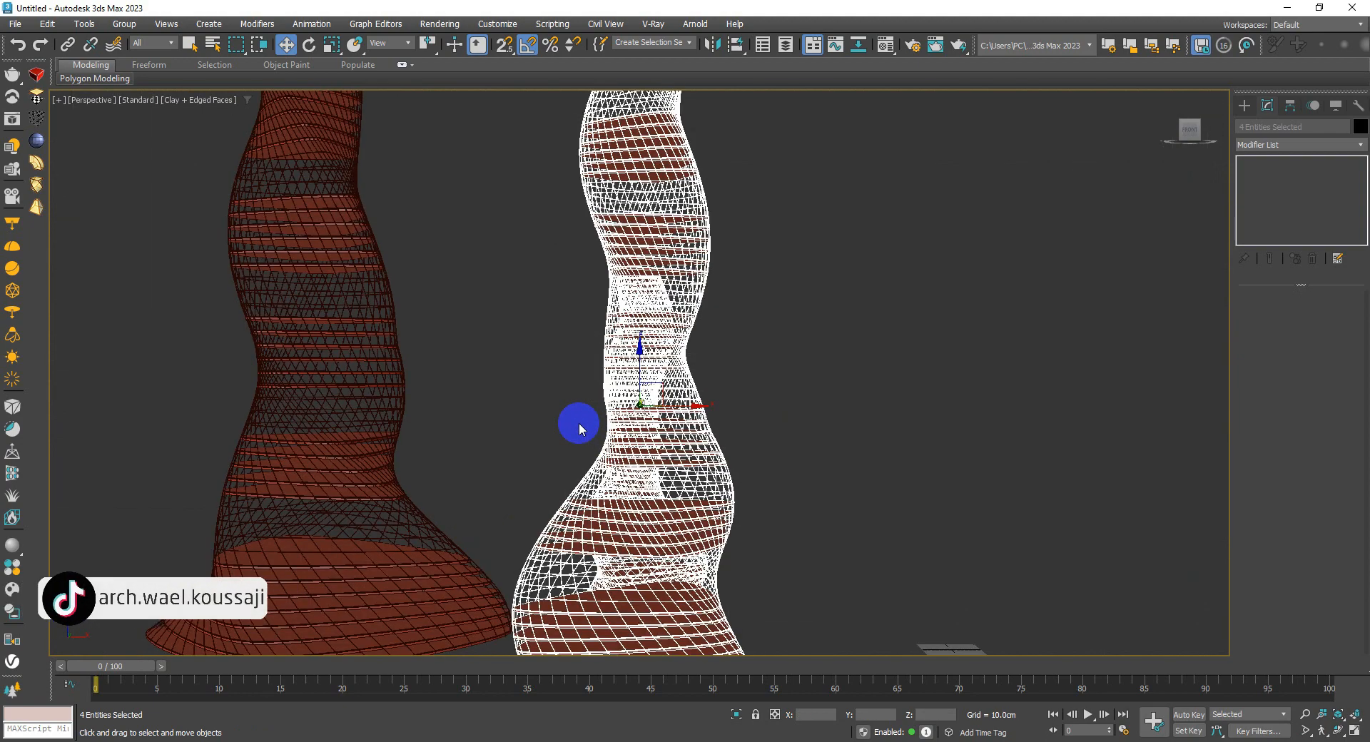
# Step: Frame all three towers from an elevated angle, clear the selection, and turn off the edged-faces display in the clay view
pyautogui.scroll(-5, 537, 451)
pyautogui.keyDown('alt'); pyautogui.moveTo(516, 488); pyautogui.dragTo(755, 509, button='middle'); pyautogui.keyUp('alt')
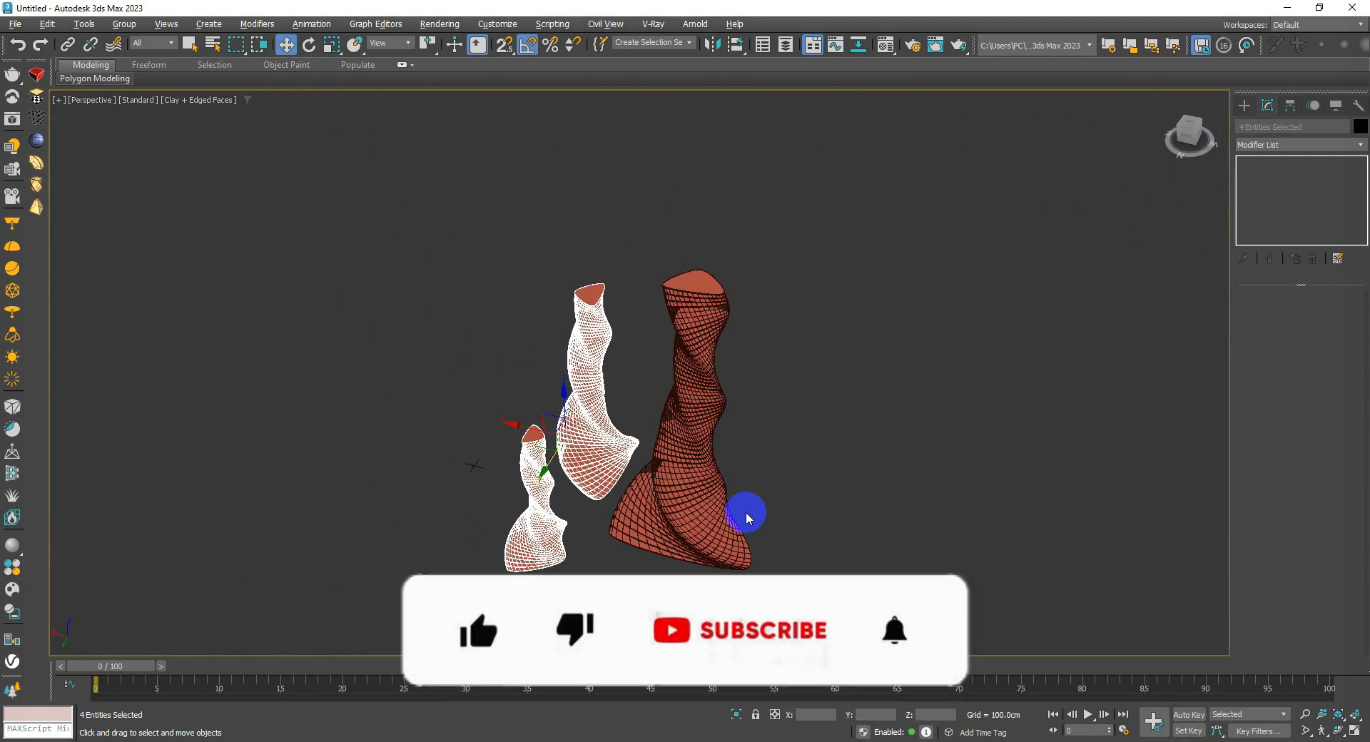
pyautogui.scroll(4, 660, 520)
pyautogui.moveTo(661, 504); pyautogui.dragTo(695, 519, button='middle')
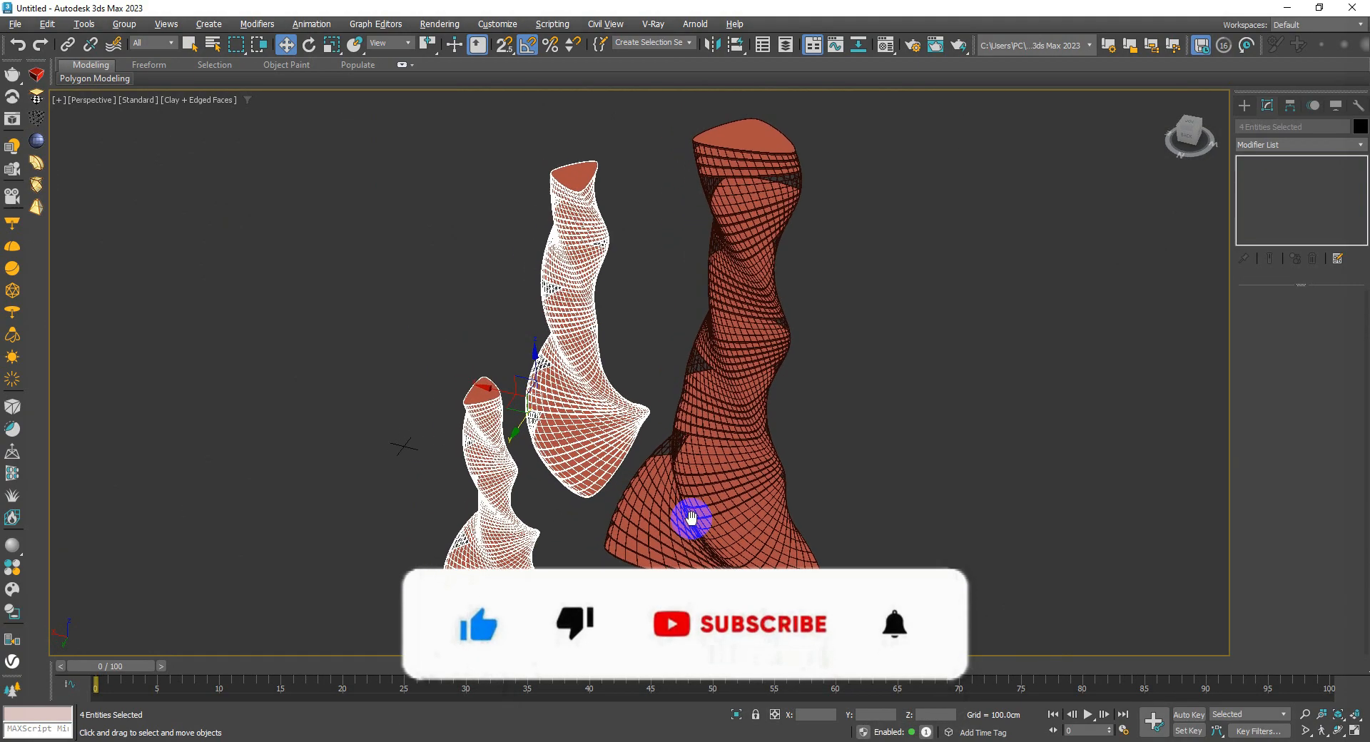
pyautogui.click(648, 347)
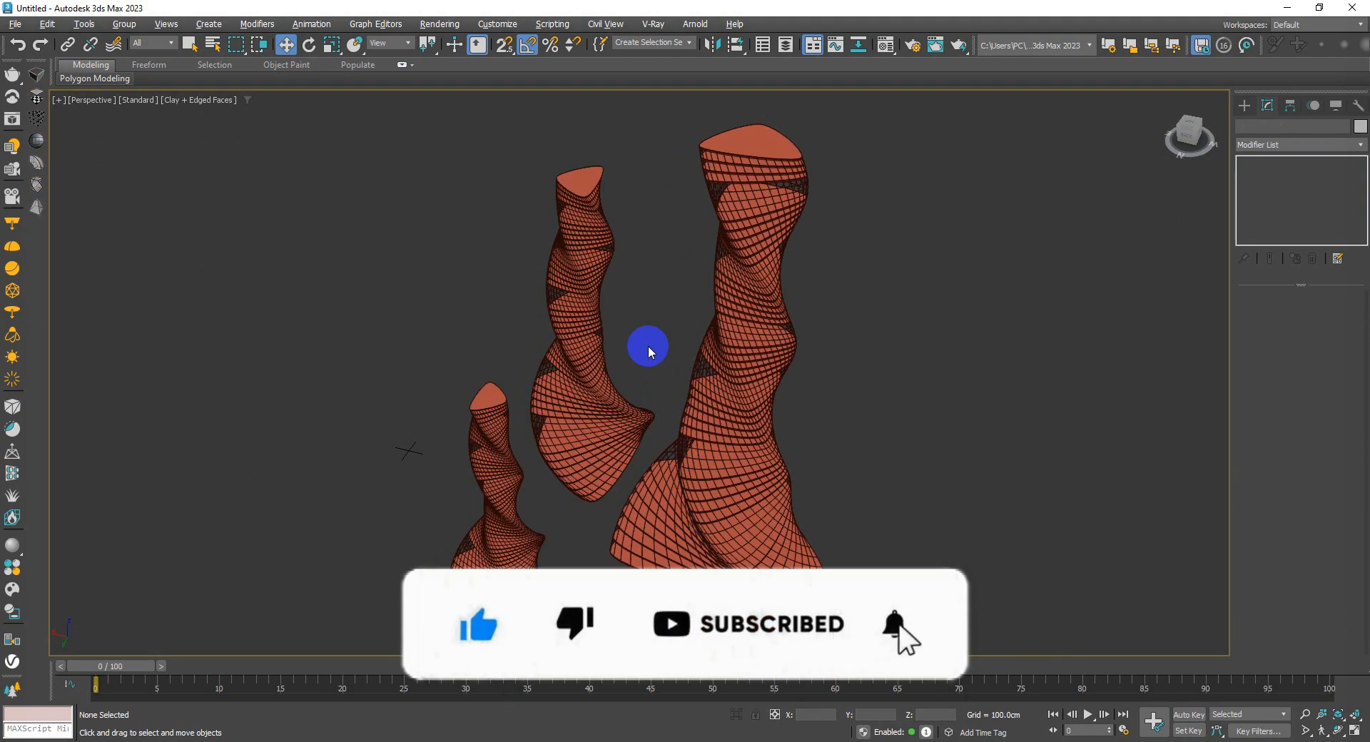
pyautogui.press('F4')
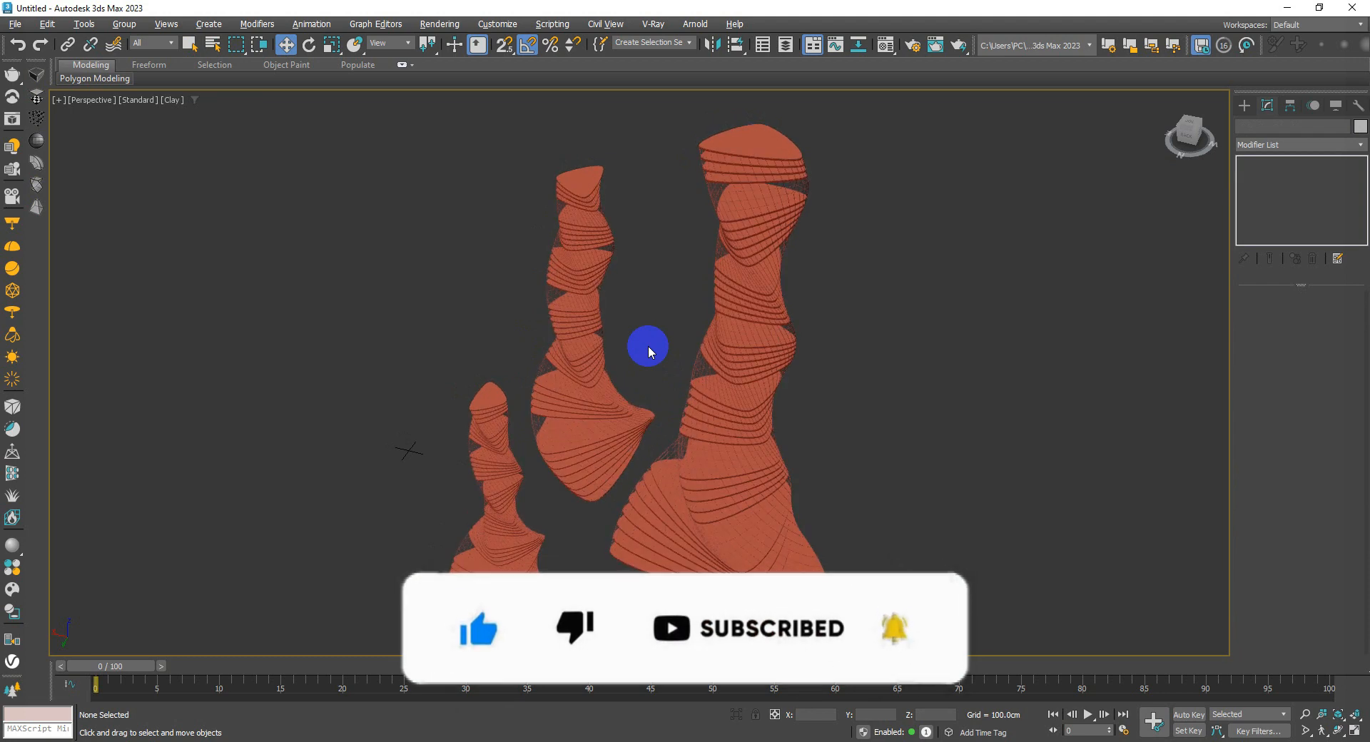